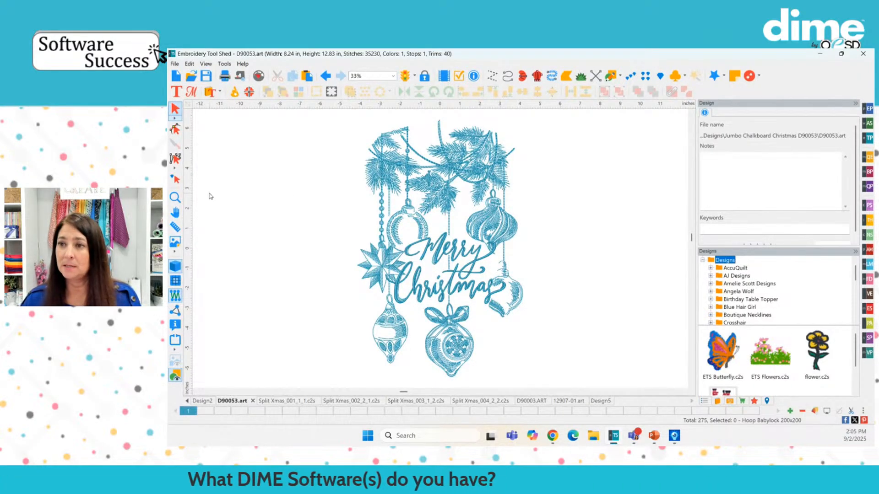
- Add a vertical and a horizontal guideline crossing at the center of the Merry Christmas design
{"action": "left_click_drag", "start_coordinate": [187, 199], "coordinate": [441, 214]}
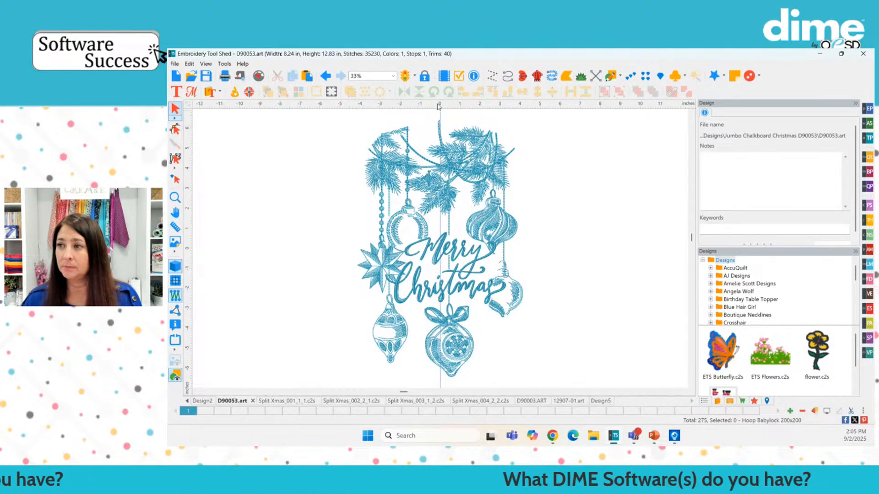
{"action": "left_click_drag", "start_coordinate": [440, 104], "coordinate": [443, 249]}
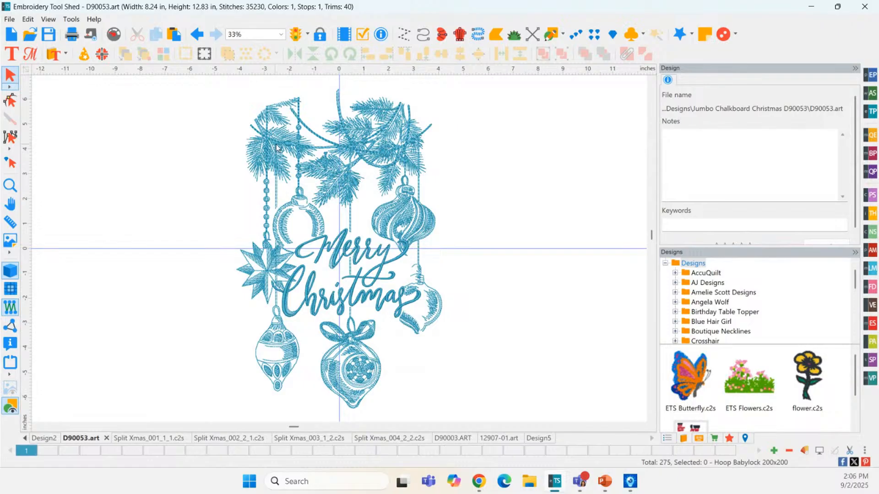
- Examine how the design divides along the guides by selecting its upper-left and upper-right sections, and view the Placement Marks tool
{"action": "left_click_drag", "start_coordinate": [223, 86], "coordinate": [346, 252]}
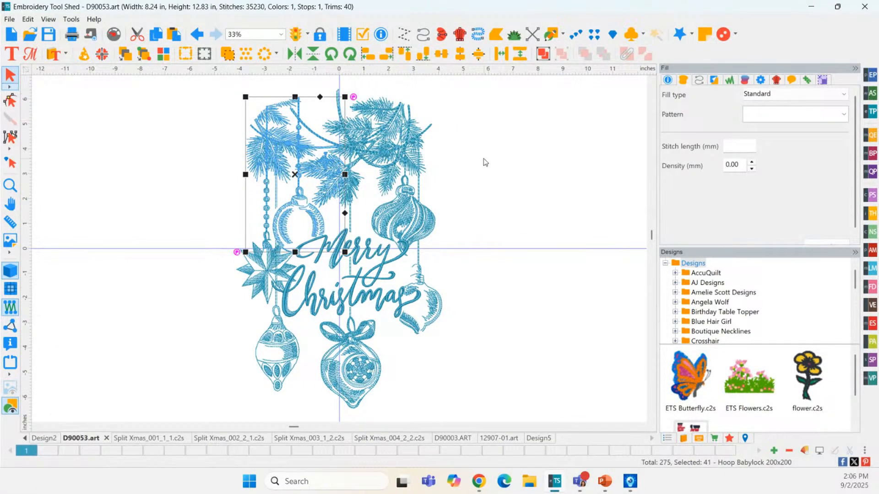
{"action": "left_click", "coordinate": [514, 229]}
{"action": "left_click_drag", "start_coordinate": [492, 259], "coordinate": [335, 88]}
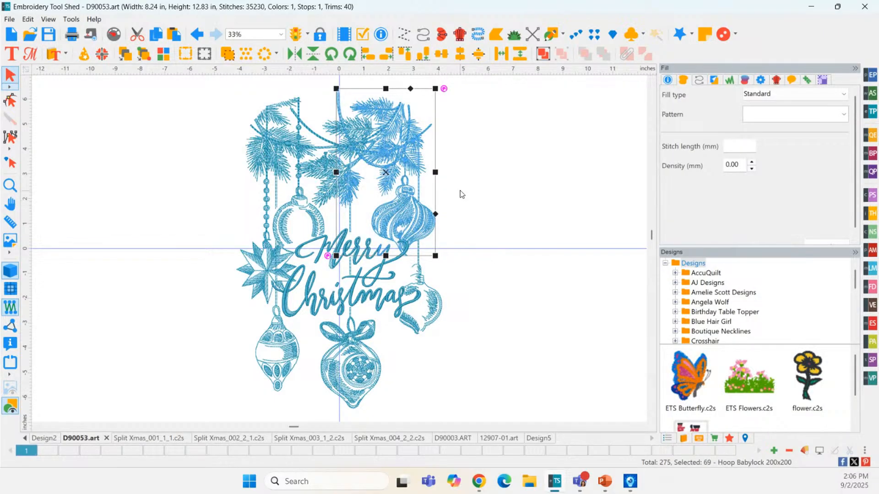
{"action": "left_click", "coordinate": [460, 234]}
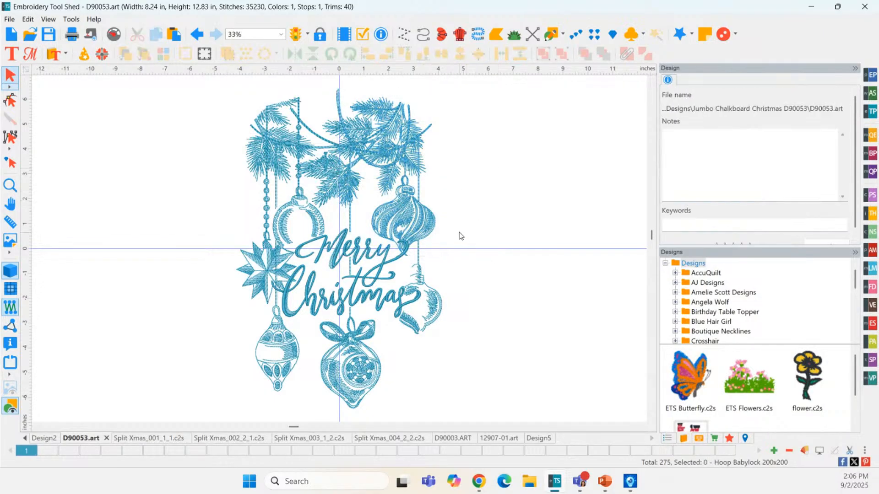
{"action": "left_click", "coordinate": [206, 57]}
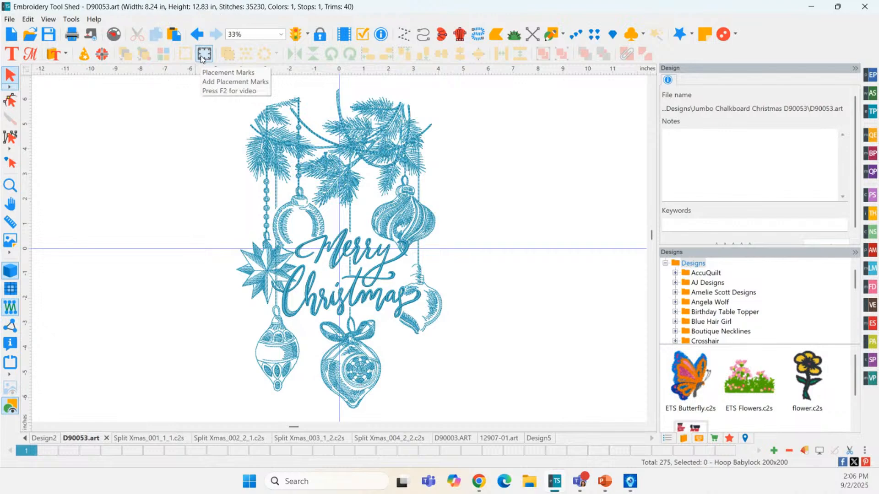
- Create a new design and place the flowersborder design from the AJ Designs folder into it
{"action": "left_click", "coordinate": [10, 35]}
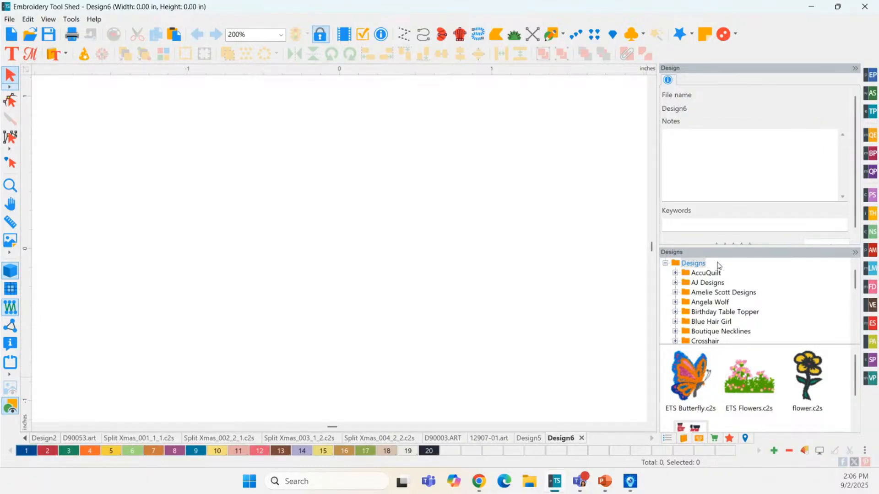
{"action": "left_click", "coordinate": [713, 283]}
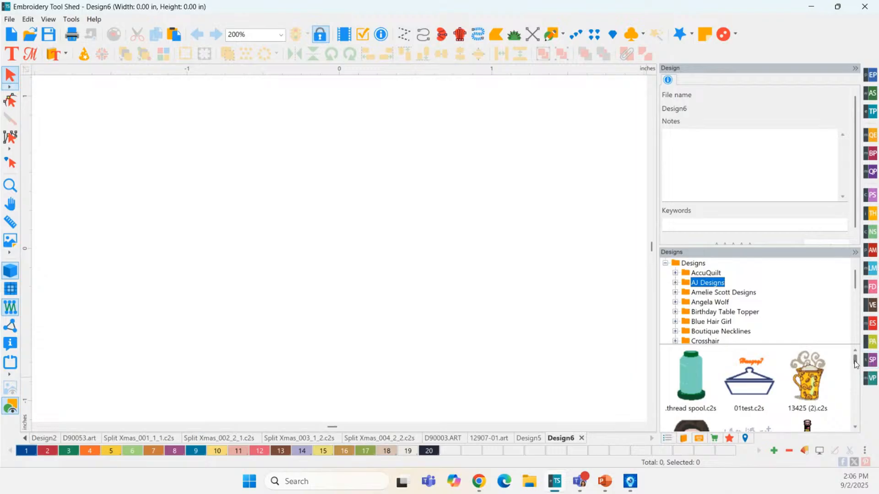
{"action": "left_click_drag", "start_coordinate": [854, 364], "coordinate": [857, 396]}
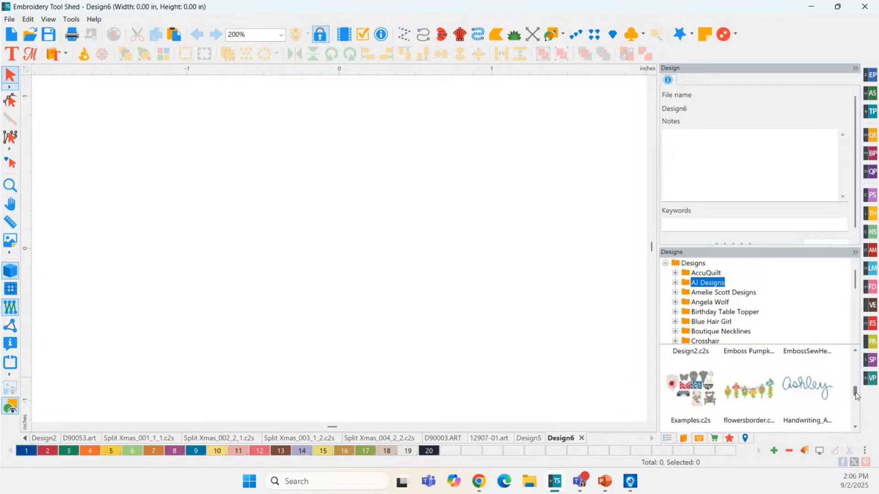
{"action": "left_click_drag", "start_coordinate": [753, 397], "coordinate": [379, 269]}
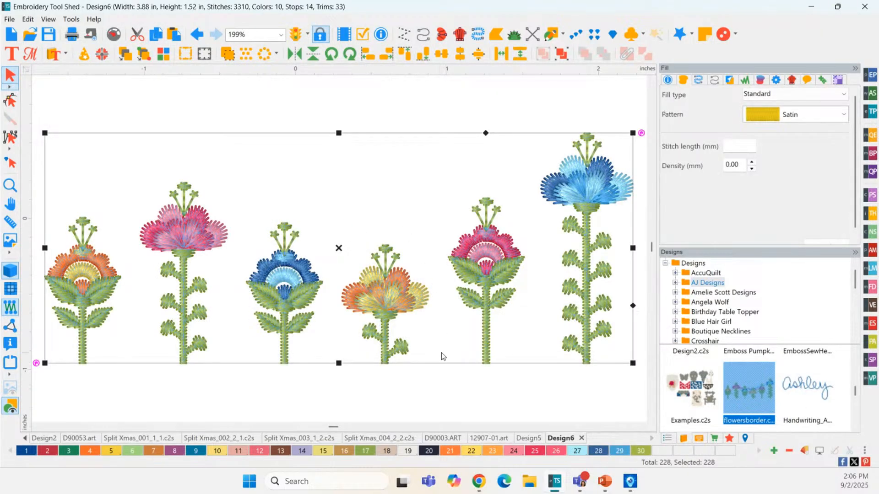
- Show the design's sequence list and ungroup the flower border into its separate color objects
{"action": "left_click", "coordinate": [667, 438]}
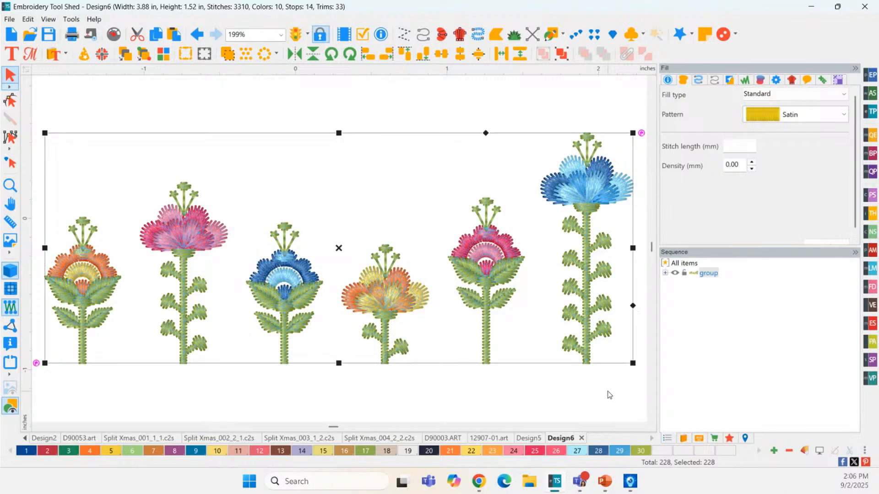
{"action": "scroll", "coordinate": [560, 305], "scroll_direction": "down", "scroll_amount": 2}
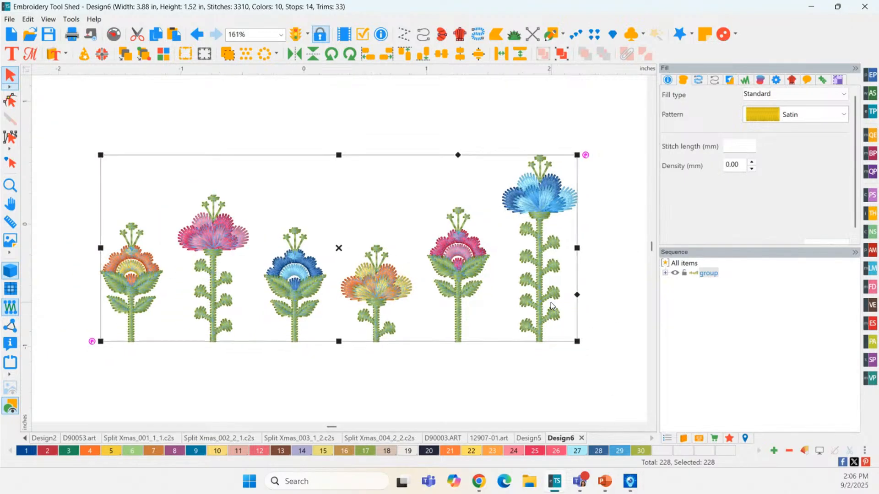
{"action": "scroll", "coordinate": [551, 305], "scroll_direction": "down", "scroll_amount": 3}
{"action": "left_click", "coordinate": [398, 140]}
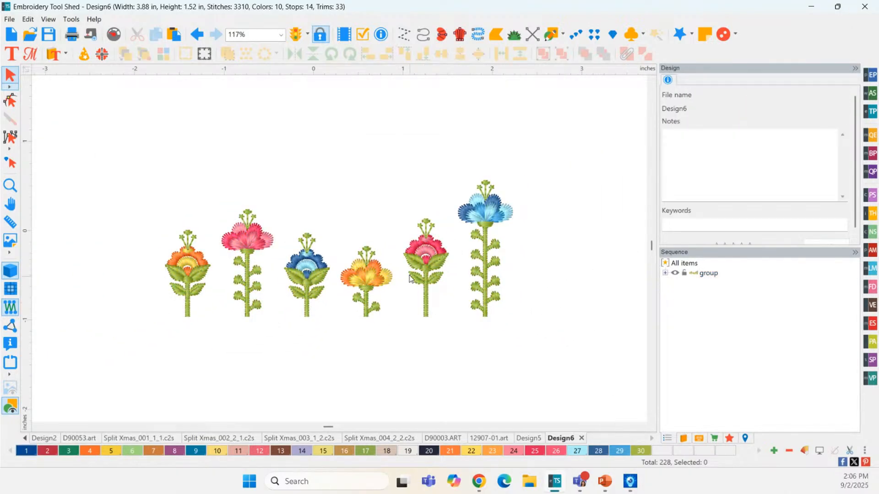
{"action": "left_click_drag", "start_coordinate": [398, 202], "coordinate": [457, 336]}
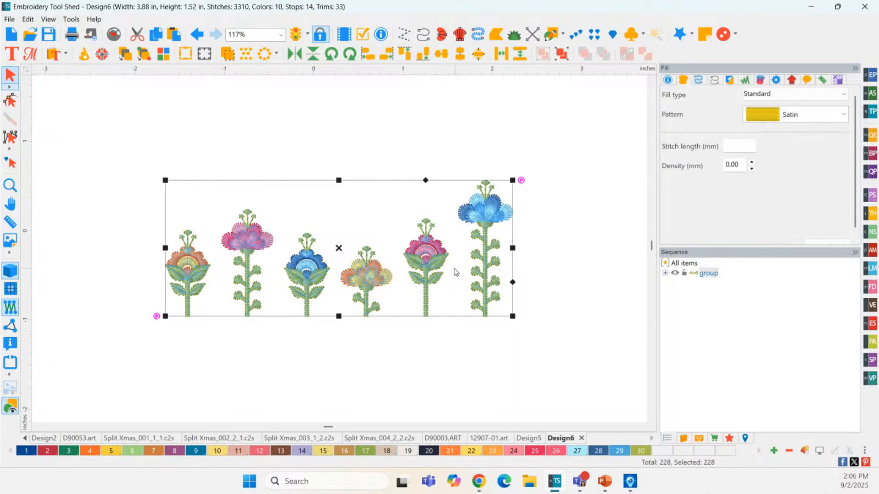
{"action": "scroll", "coordinate": [479, 129], "scroll_direction": "up", "scroll_amount": 1}
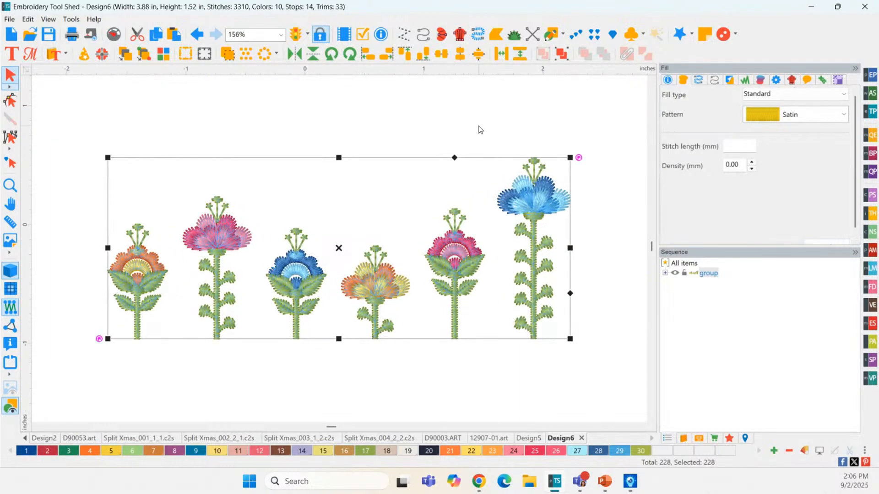
{"action": "key", "text": "ctrl+u"}
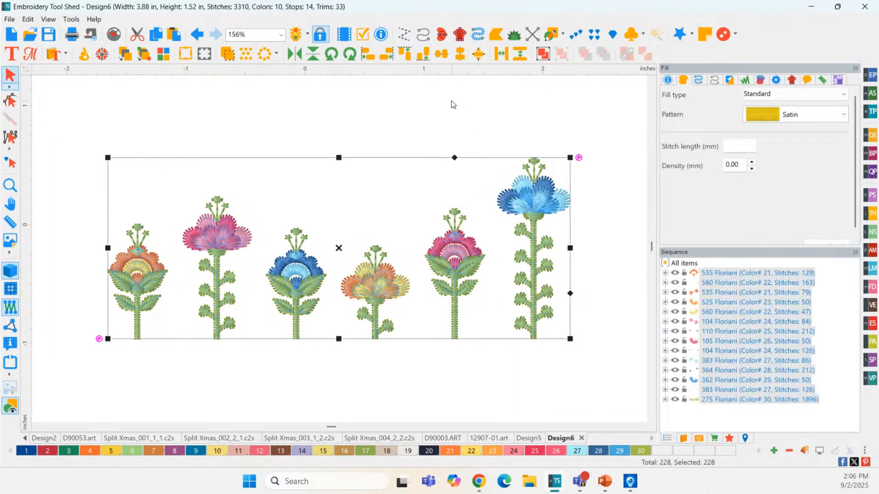
{"action": "left_click", "coordinate": [452, 112]}
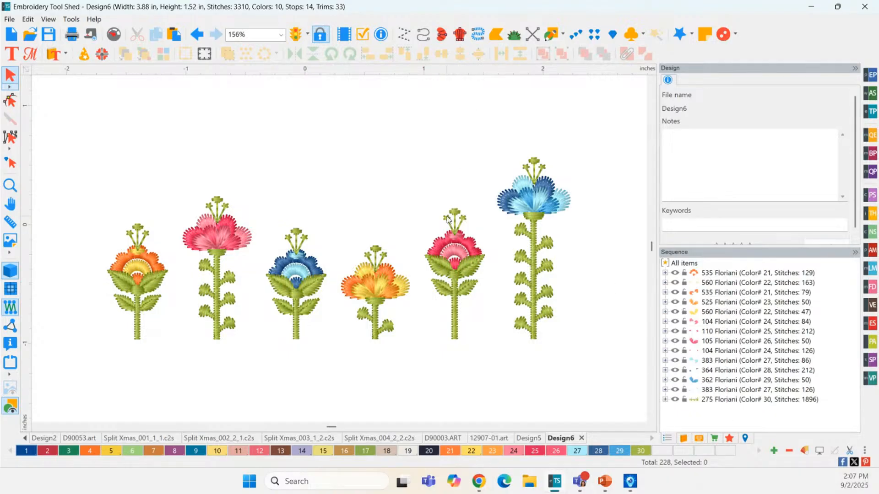
- Delete every flower in the border except the shorter pink one, second from the right end
{"action": "left_click_drag", "start_coordinate": [399, 157], "coordinate": [496, 366]}
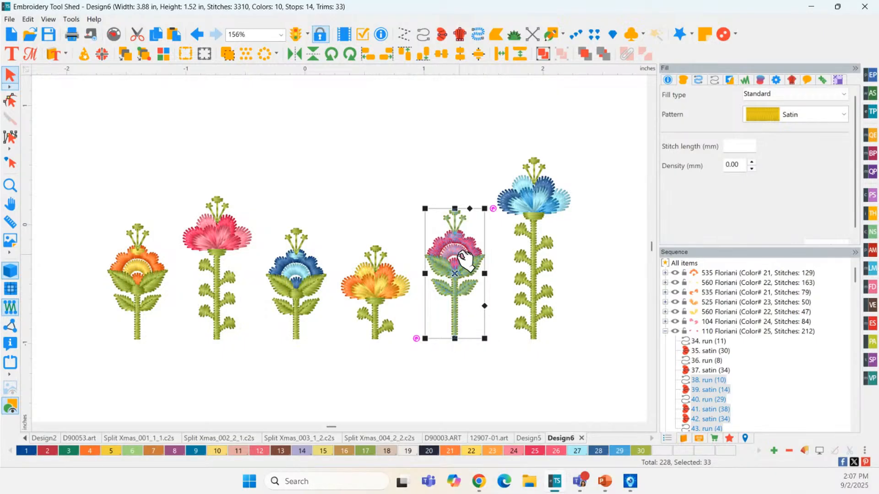
{"action": "left_click_drag", "start_coordinate": [79, 167], "coordinate": [422, 389]}
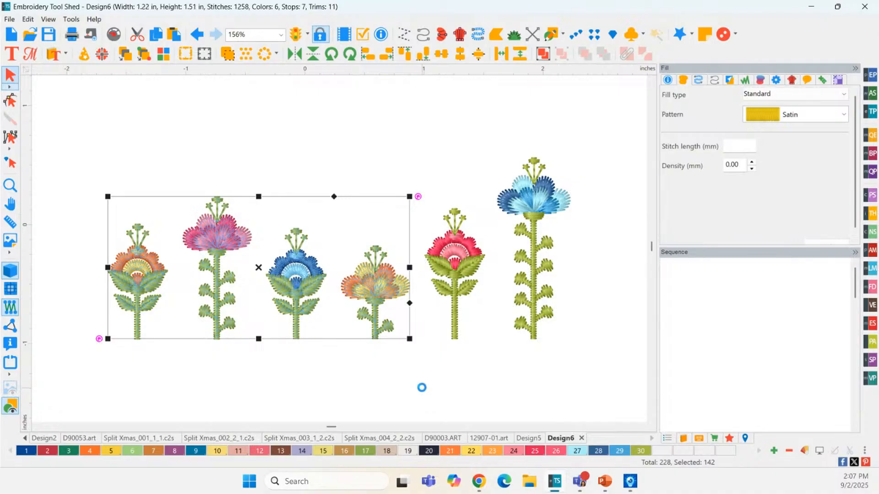
{"action": "key", "text": "Delete"}
{"action": "left_click_drag", "start_coordinate": [494, 124], "coordinate": [589, 376]}
{"action": "key", "text": "Delete"}
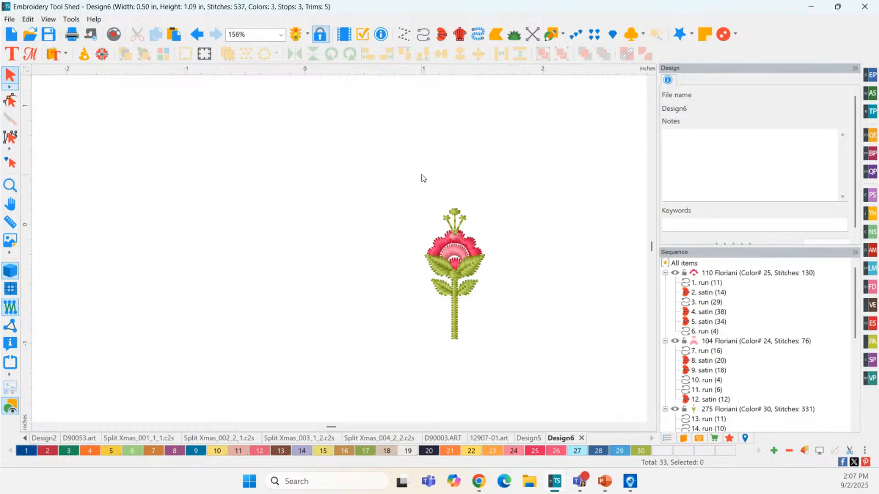
- Set up a Repeat of the whole pink flower with 7 across and 2 down
{"action": "left_click_drag", "start_coordinate": [408, 170], "coordinate": [517, 361]}
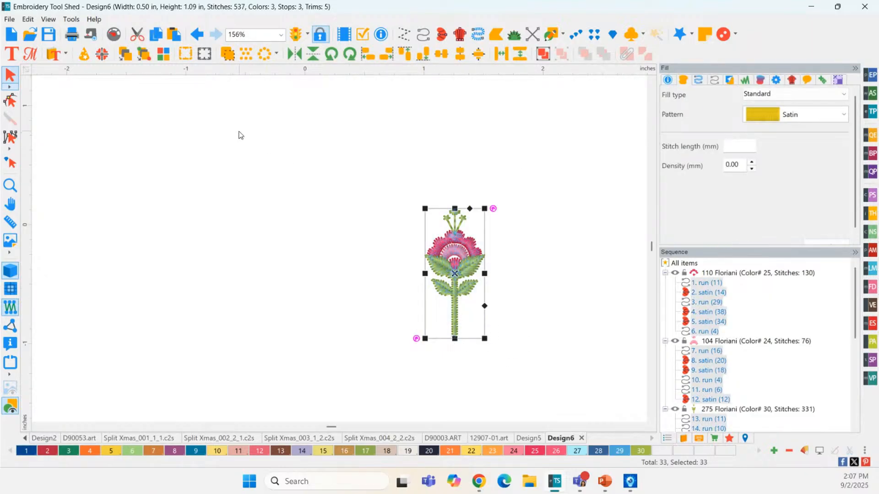
{"action": "left_click", "coordinate": [246, 59]}
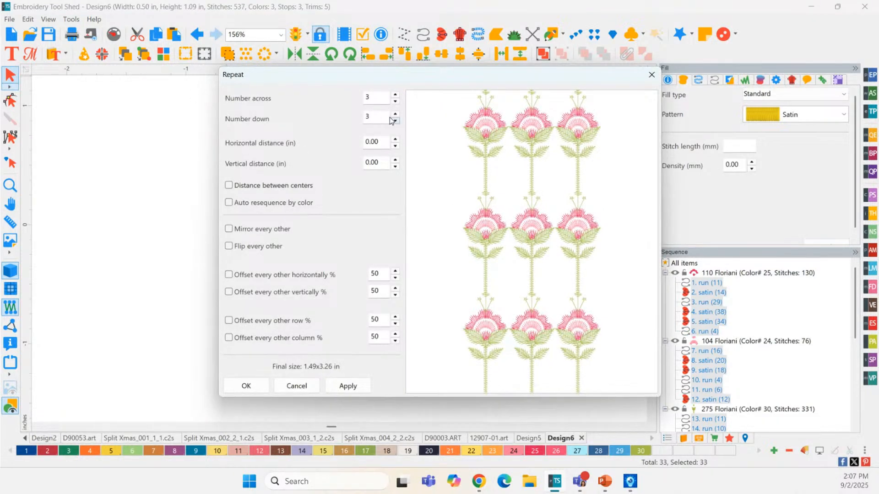
{"action": "left_click", "coordinate": [395, 120]}
{"action": "left_click", "coordinate": [394, 94]}
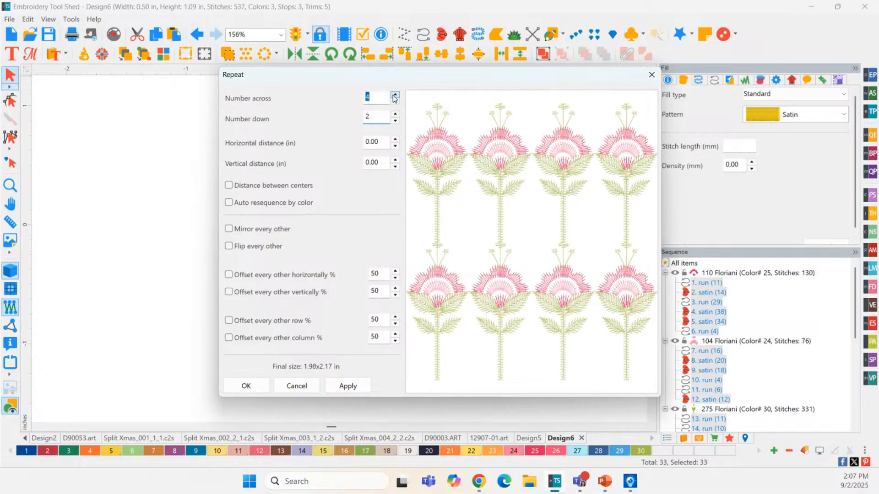
{"action": "left_click", "coordinate": [394, 94]}
{"action": "left_click", "coordinate": [395, 95]}
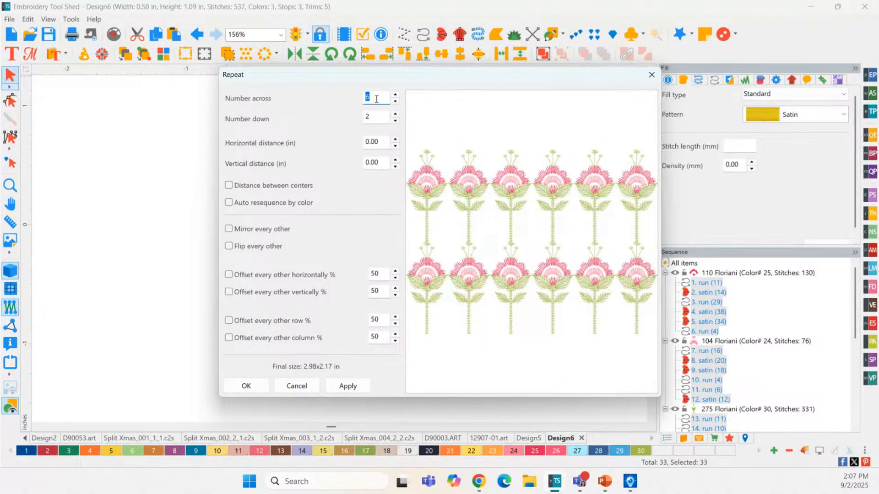
{"action": "left_click", "coordinate": [394, 94]}
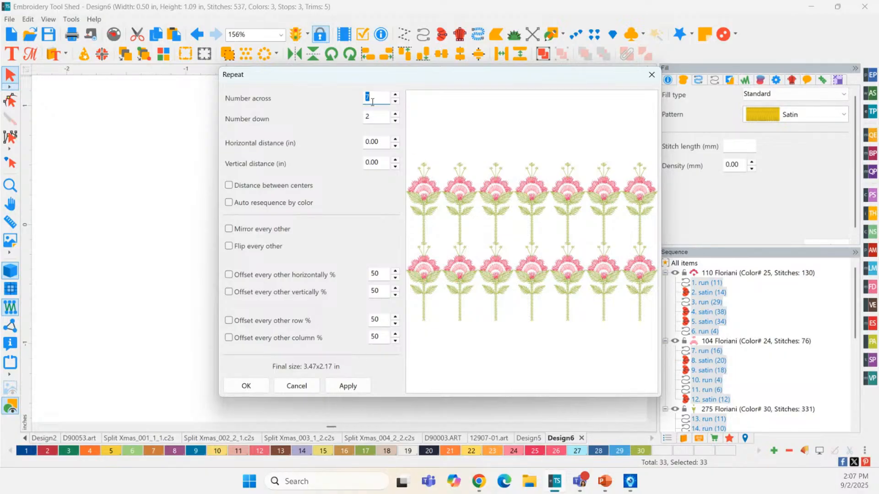
{"action": "key", "text": "ctrl"}
{"action": "key", "text": "ctrl"}
{"action": "key", "text": "ctrl"}
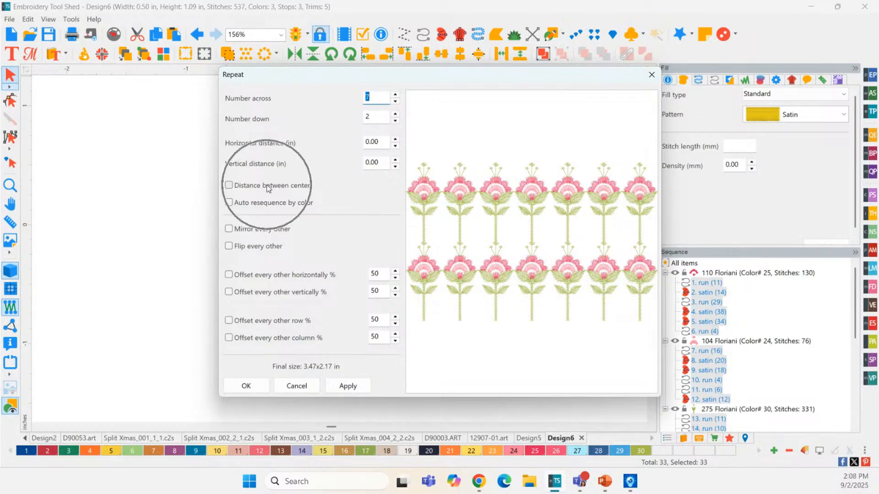
- Flip every other repeated flower and offset every other vertically by 50%, trying out the mirror and horizontal offset options
{"action": "left_click", "coordinate": [247, 232]}
{"action": "left_click", "coordinate": [245, 229]}
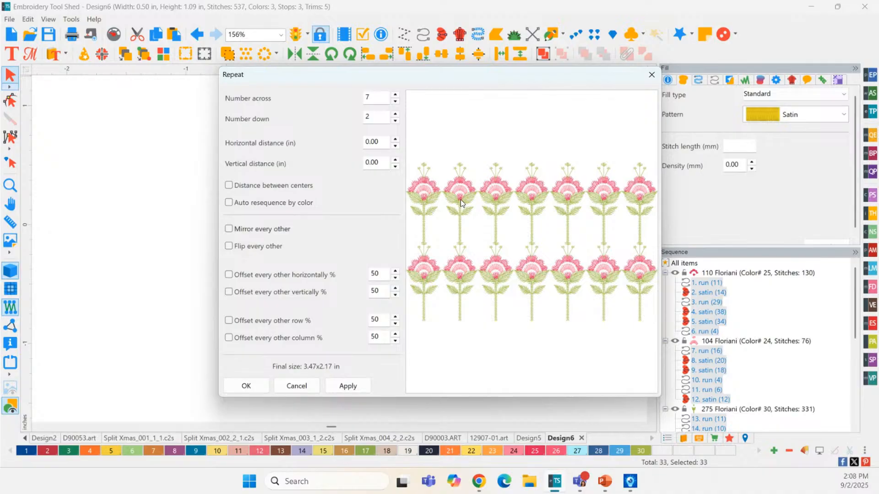
{"action": "left_click", "coordinate": [251, 251]}
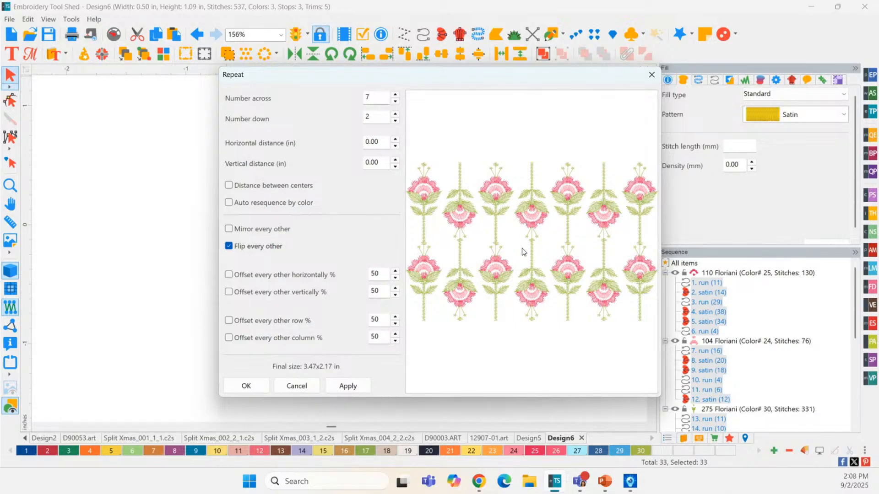
{"action": "left_click", "coordinate": [248, 276]}
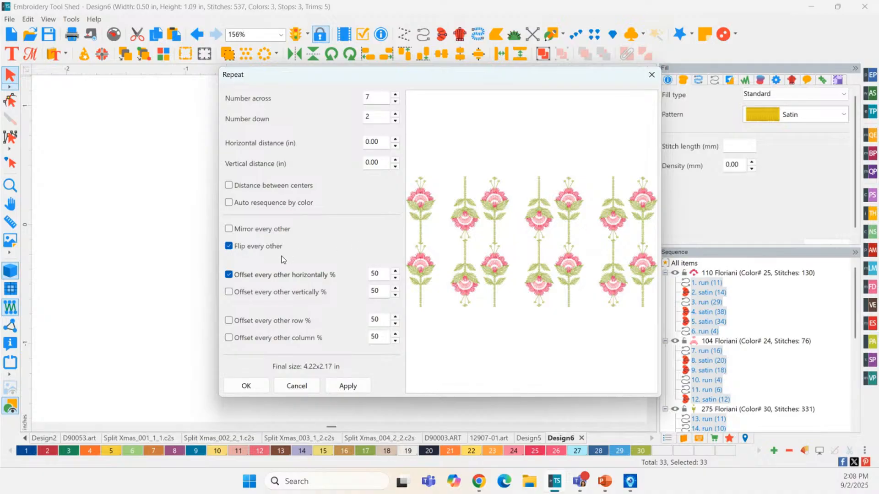
{"action": "left_click", "coordinate": [255, 276]}
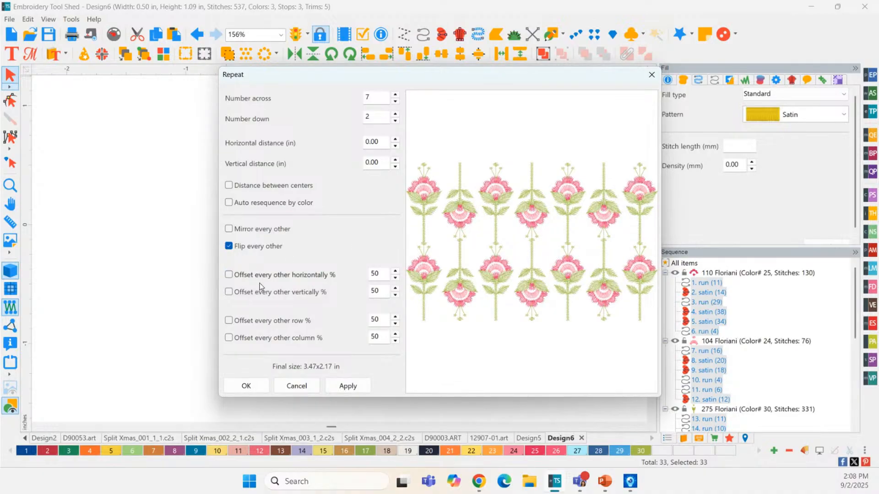
{"action": "left_click", "coordinate": [263, 295]}
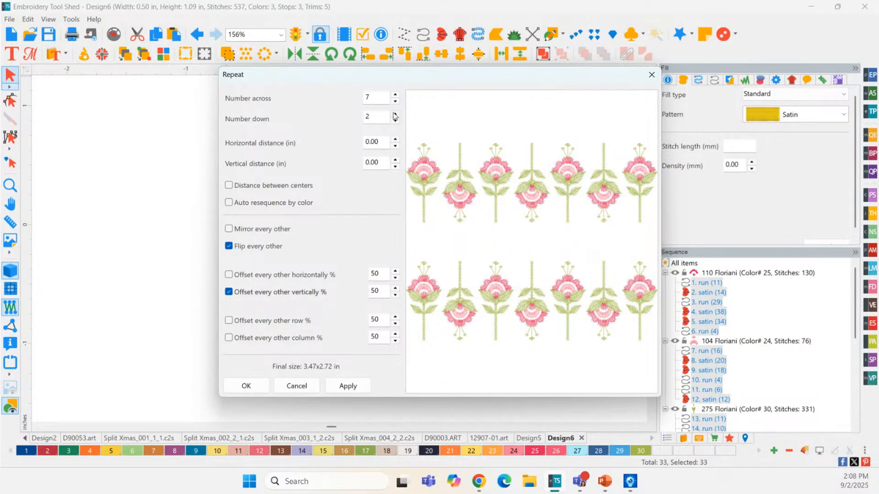
{"action": "key", "text": "ctrl"}
- Compare the row and column offsets, keeping only every other column offset by 50%
{"action": "left_click", "coordinate": [259, 324]}
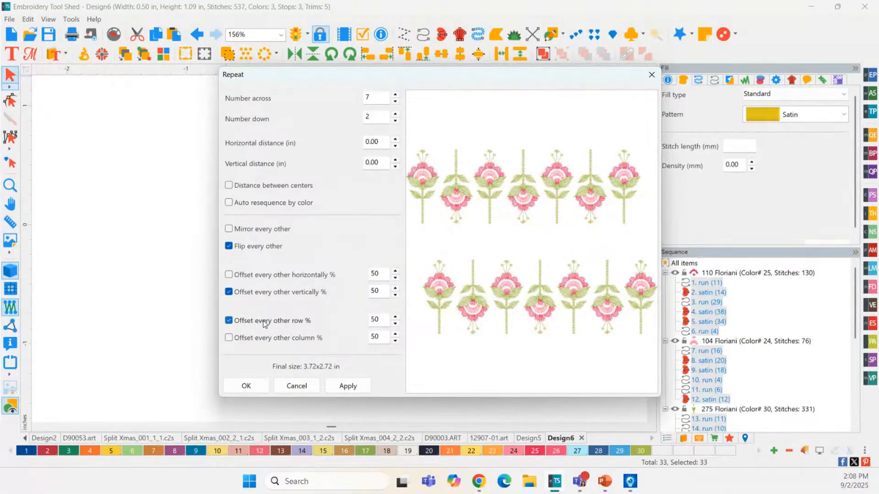
{"action": "left_click", "coordinate": [258, 338]}
{"action": "left_click", "coordinate": [261, 325]}
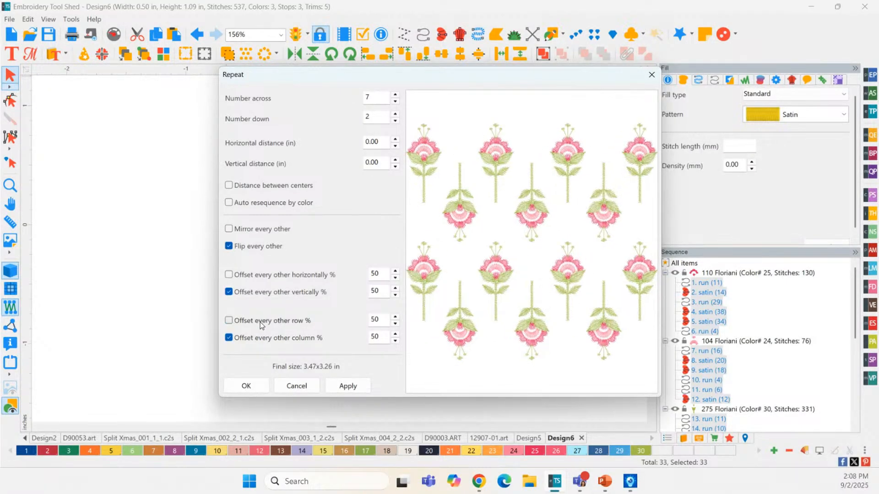
{"action": "left_click", "coordinate": [259, 340]}
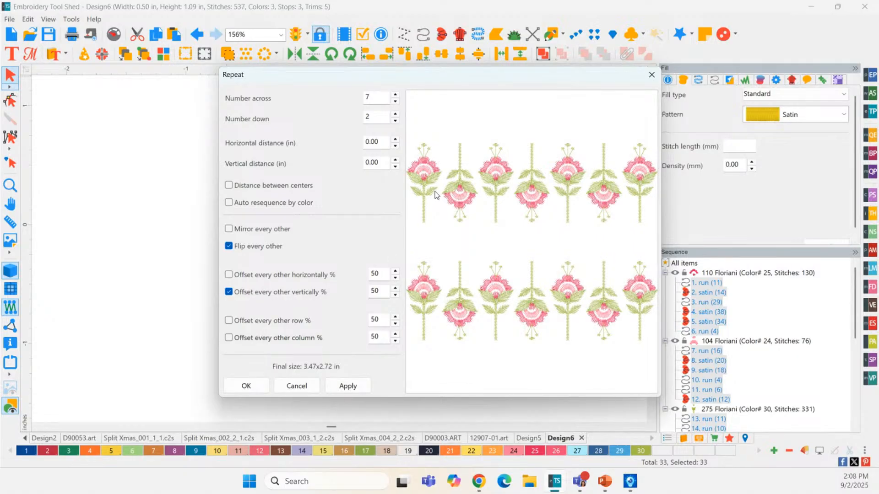
{"action": "left_click", "coordinate": [250, 339]}
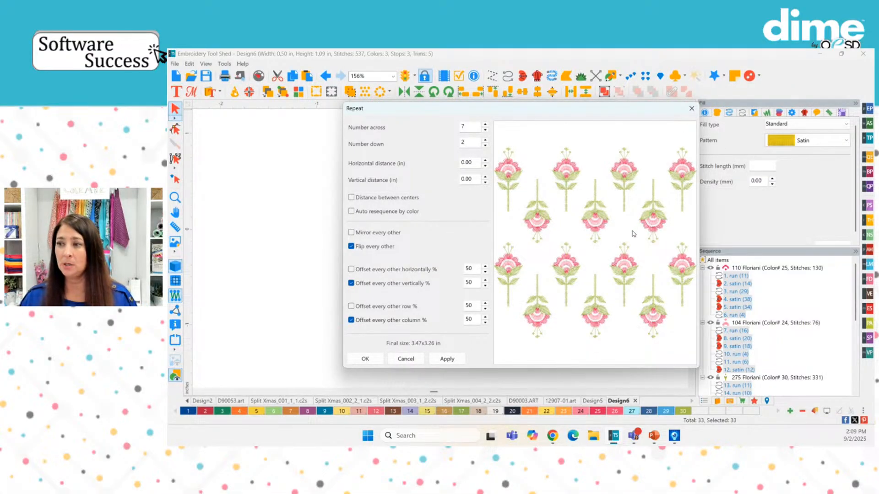
- Apply the configured repeat to the pink flower, and undo it
{"action": "left_click", "coordinate": [365, 359]}
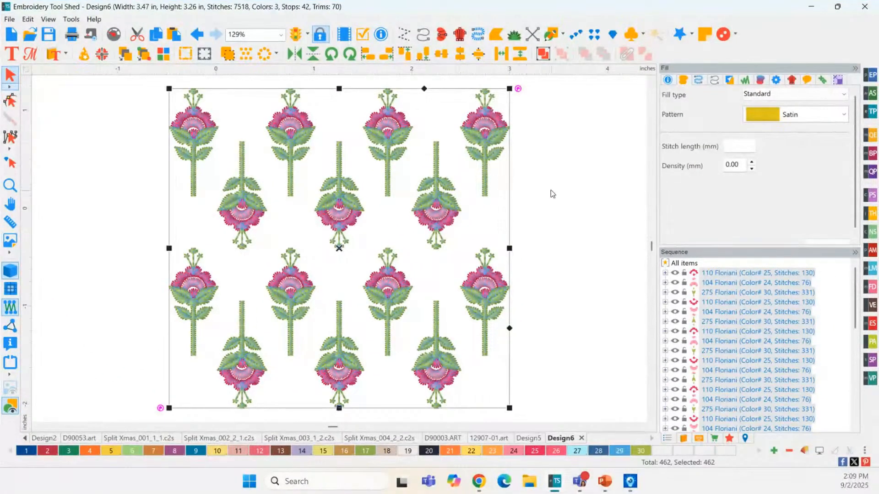
{"action": "key", "text": "ctrl+z"}
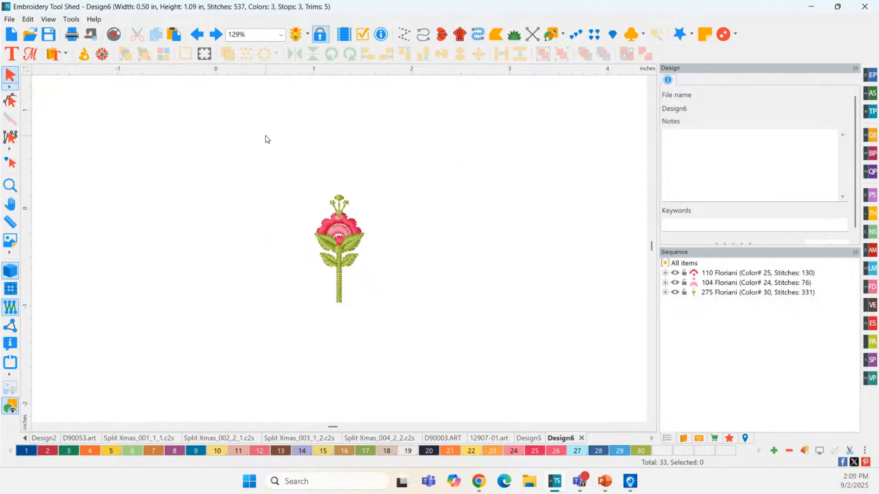
- Select the whole pink flower and set up a Repeat with 7 across and 2 down
{"action": "left_click_drag", "start_coordinate": [265, 138], "coordinate": [395, 342]}
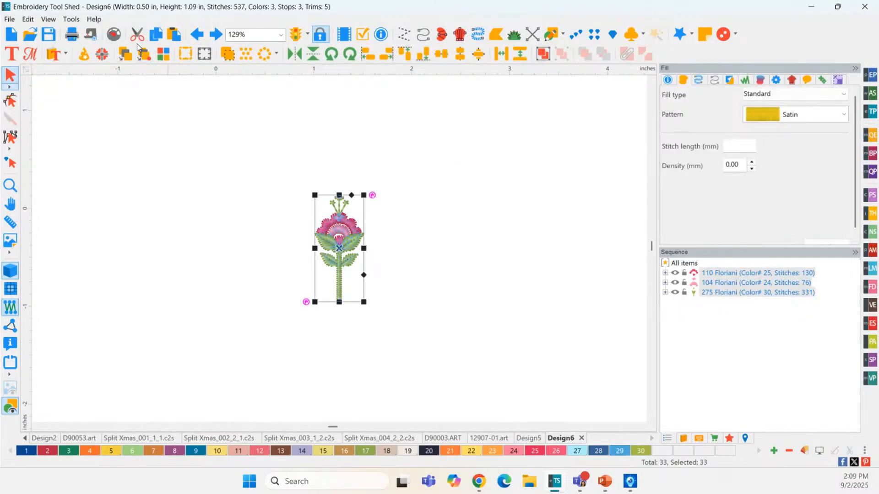
{"action": "left_click", "coordinate": [246, 54]}
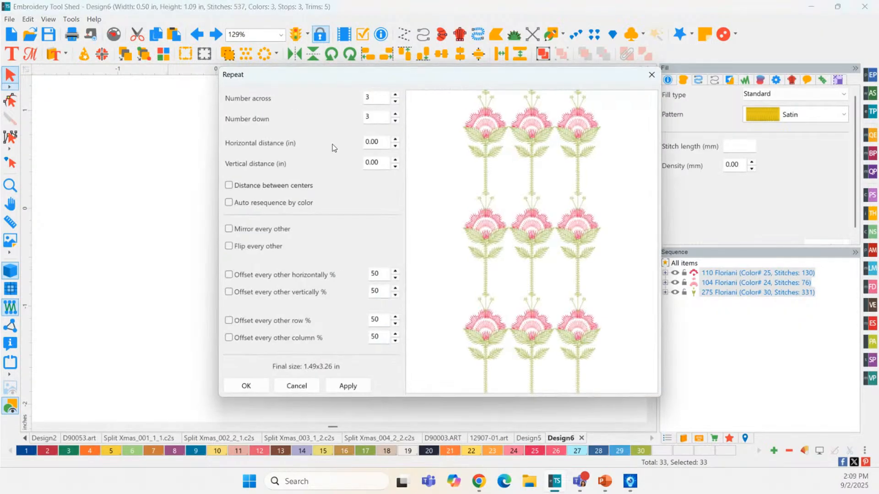
{"action": "left_click", "coordinate": [395, 121]}
{"action": "left_click", "coordinate": [396, 95]}
{"action": "left_click", "coordinate": [396, 95]}
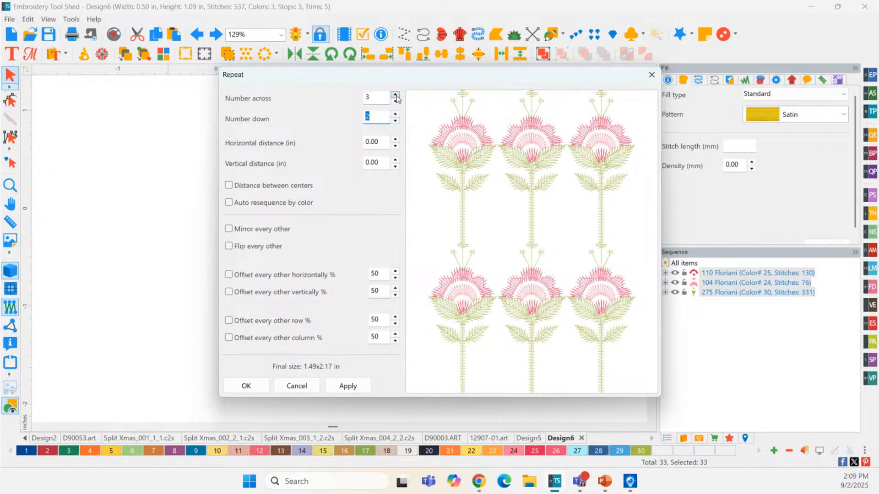
{"action": "left_click", "coordinate": [395, 95]}
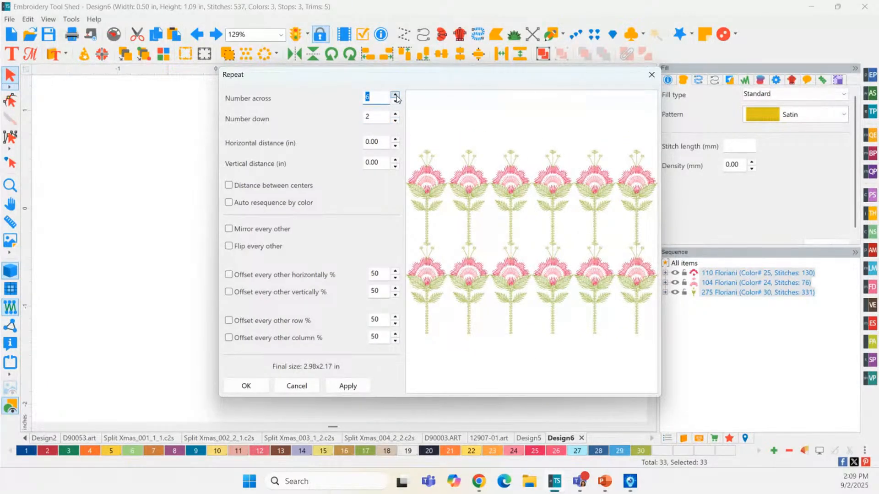
{"action": "left_click", "coordinate": [396, 95]}
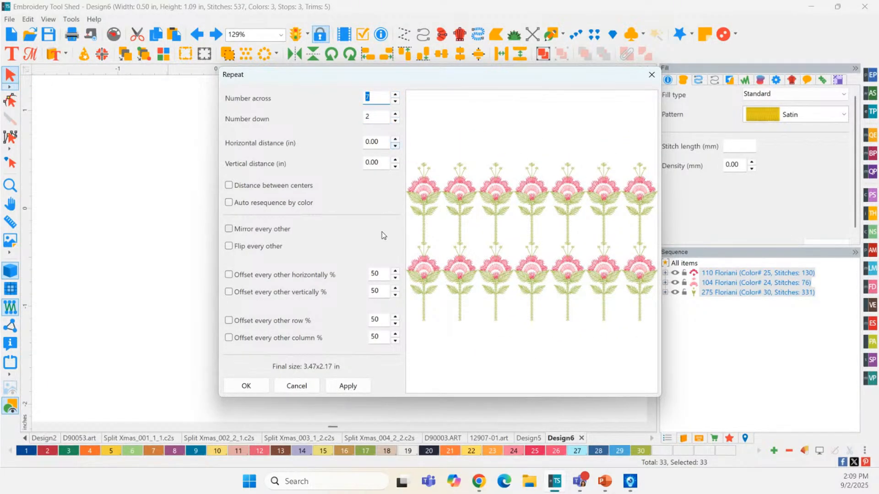
- Create the repeat with 6 across, flipping every other flower and offsetting every other vertically and every other column by 50%
{"action": "left_click", "coordinate": [263, 247]}
{"action": "left_click", "coordinate": [280, 296]}
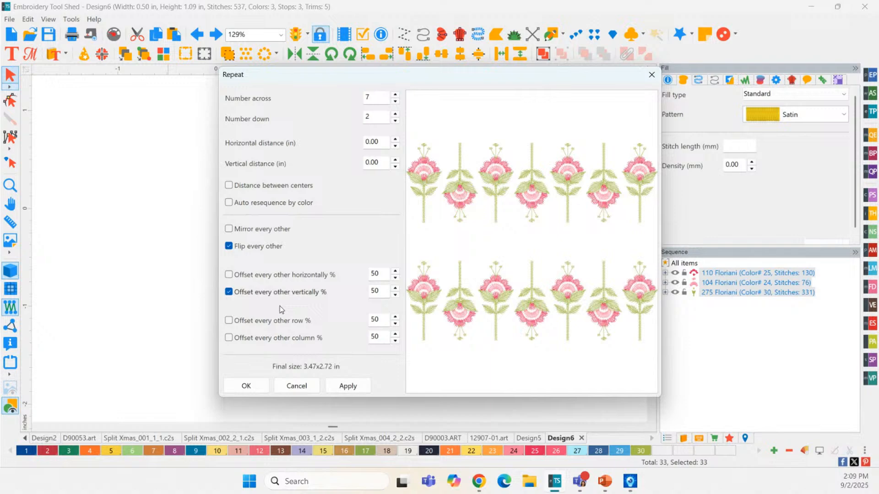
{"action": "left_click", "coordinate": [269, 339]}
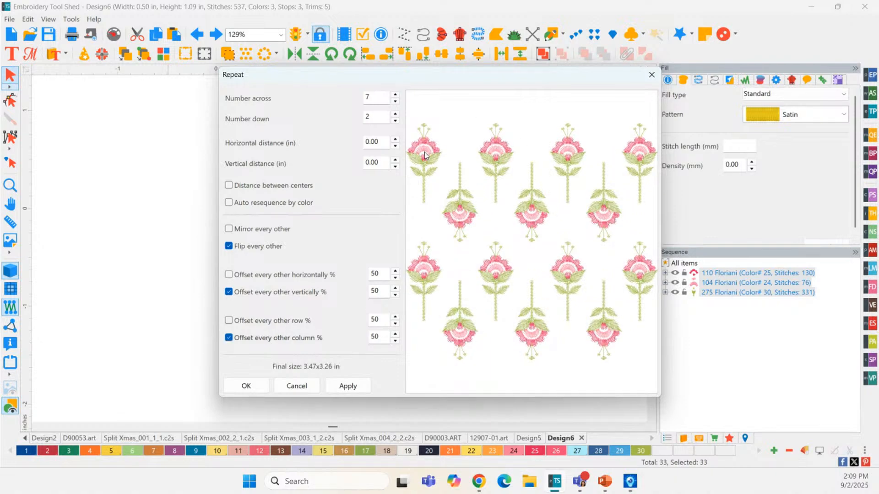
{"action": "left_click", "coordinate": [395, 101]}
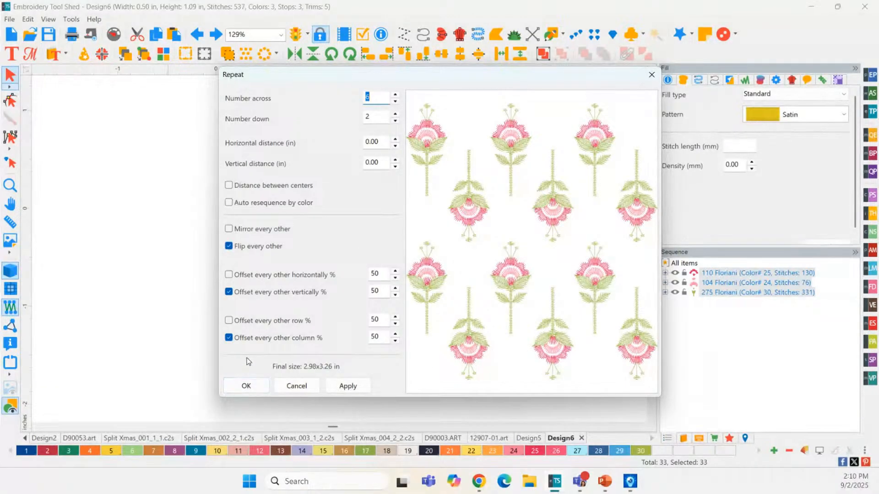
{"action": "left_click", "coordinate": [251, 389]}
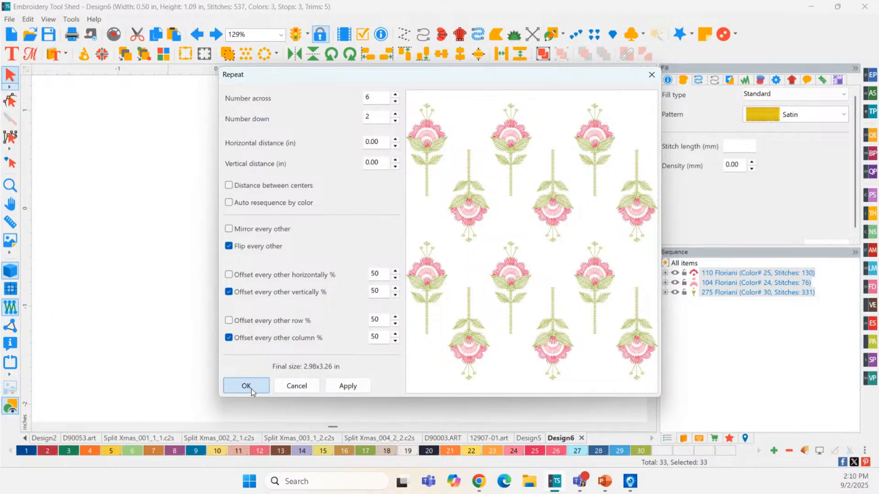
{"action": "left_click", "coordinate": [385, 118]}
{"action": "left_click", "coordinate": [246, 386]}
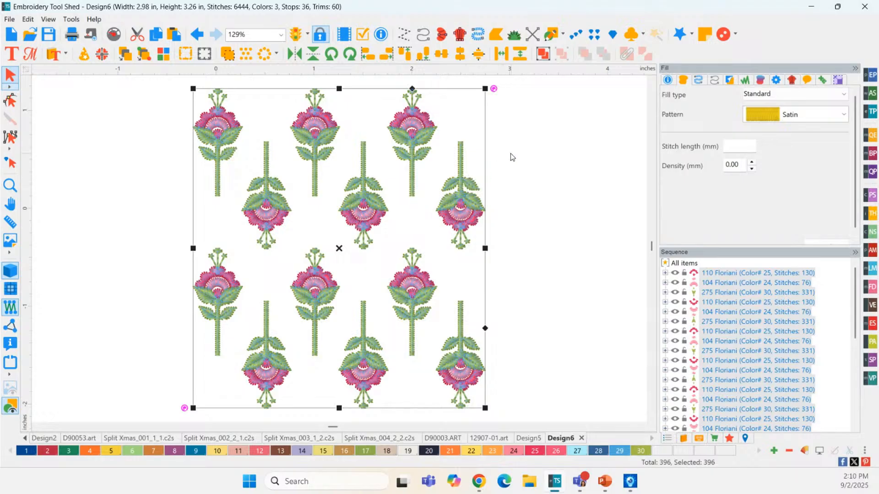
- Add design placement marks at the pattern's four corners and at the midpoints of its left and right sides
{"action": "left_click", "coordinate": [204, 56]}
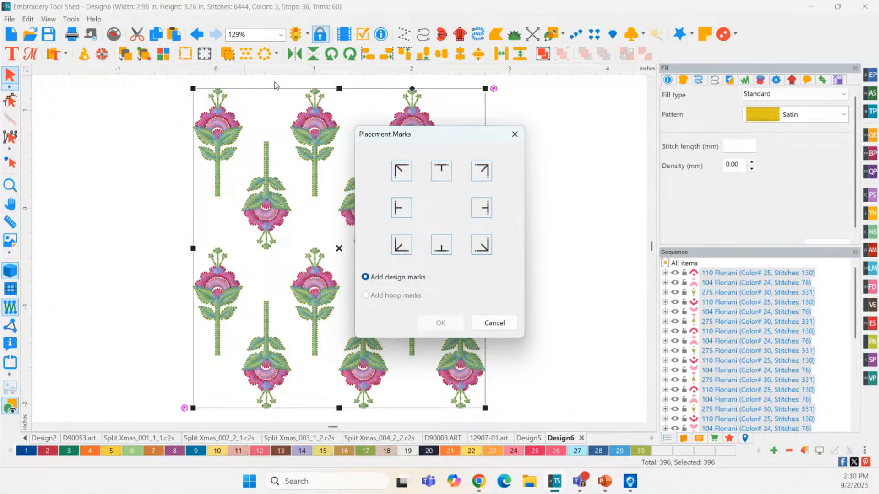
{"action": "left_click", "coordinate": [405, 175]}
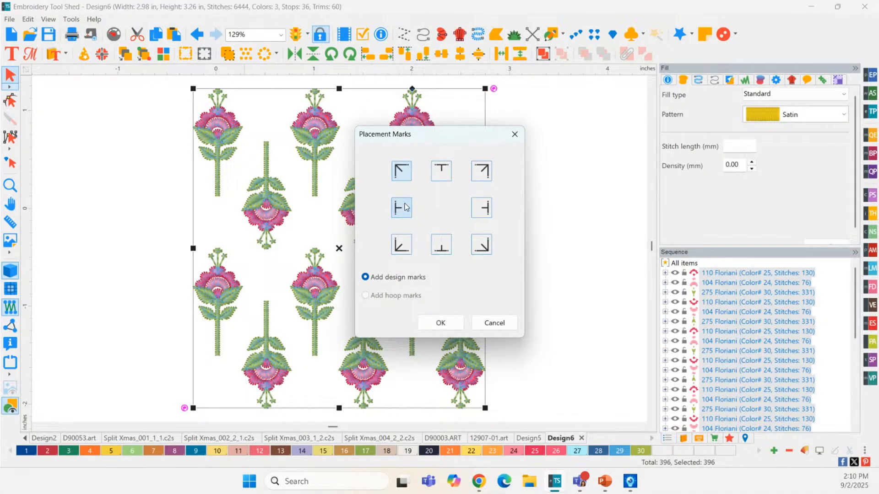
{"action": "left_click", "coordinate": [404, 212]}
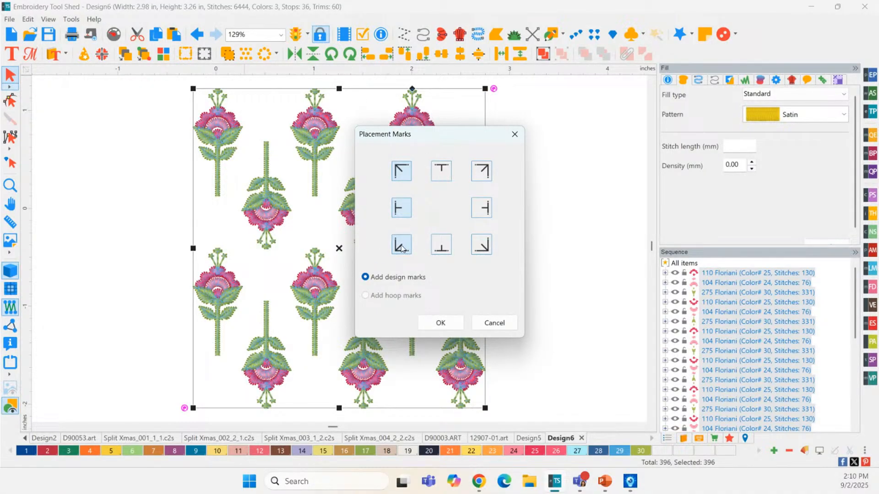
{"action": "left_click", "coordinate": [481, 173]}
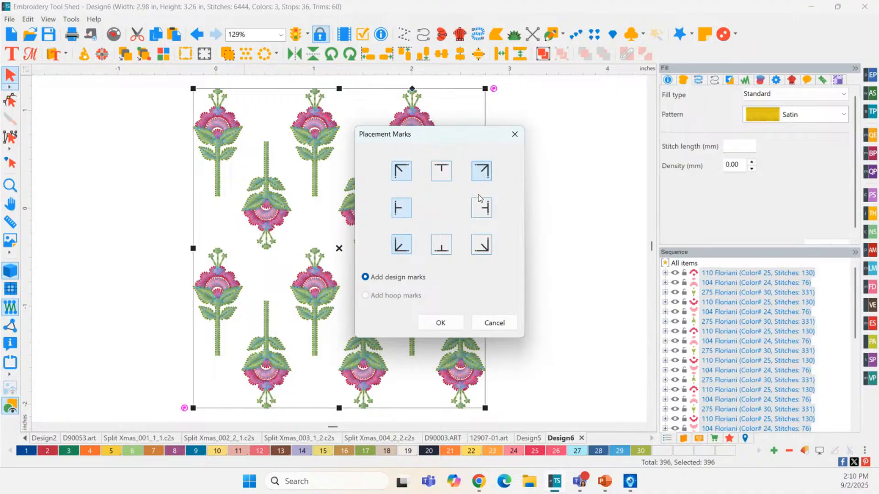
{"action": "left_click", "coordinate": [482, 211]}
{"action": "left_click", "coordinate": [483, 238]}
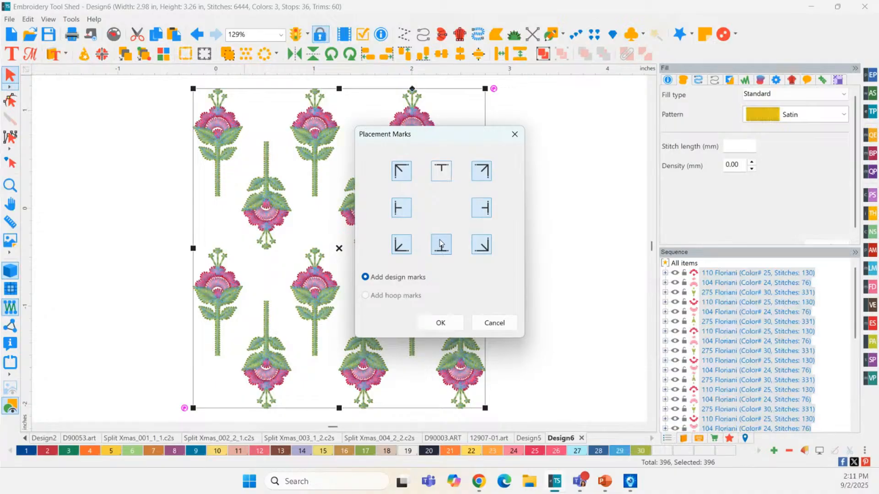
{"action": "left_click", "coordinate": [462, 324]}
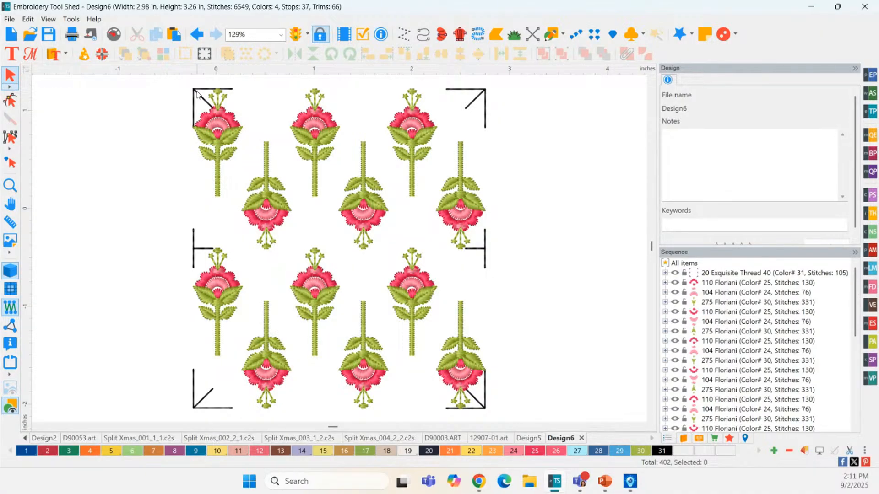
- Duplicate the entire marked flower pattern and place the copy directly to its right, aligning the adjoining placement marks
{"action": "scroll", "coordinate": [484, 170], "scroll_direction": "down", "scroll_amount": 3}
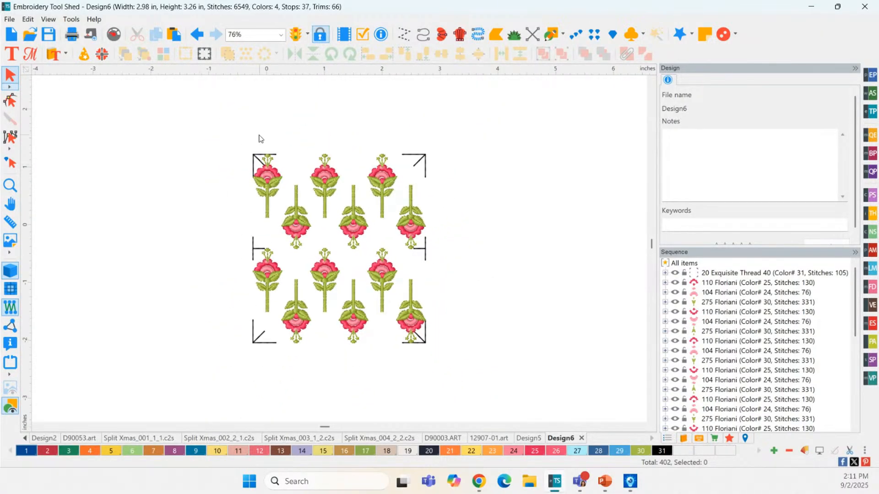
{"action": "left_click_drag", "start_coordinate": [163, 107], "coordinate": [497, 396]}
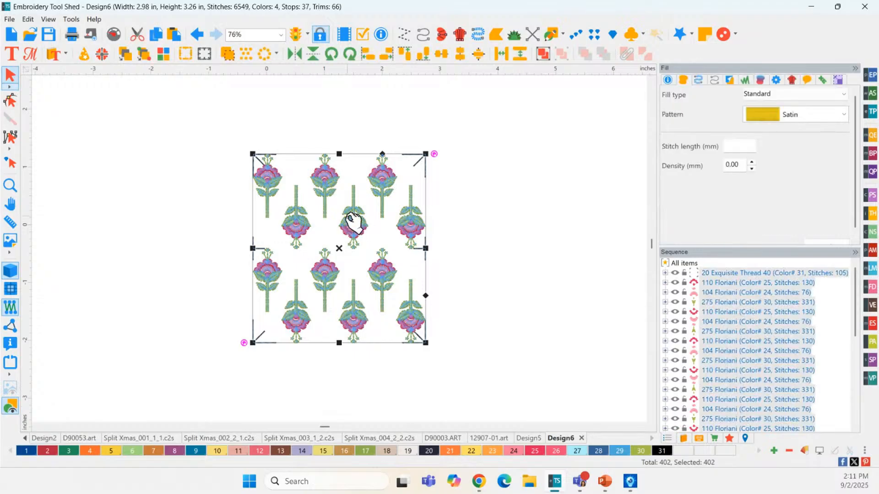
{"action": "left_click", "coordinate": [590, 263]}
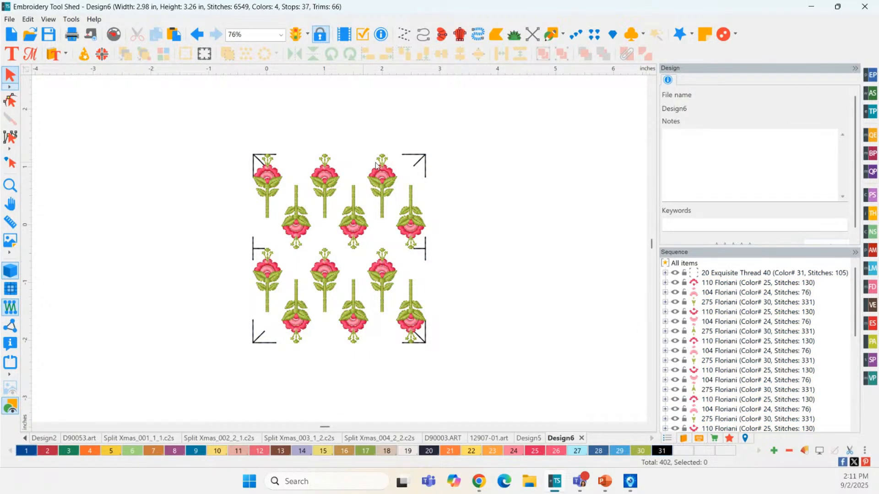
{"action": "left_click_drag", "start_coordinate": [205, 119], "coordinate": [526, 416]}
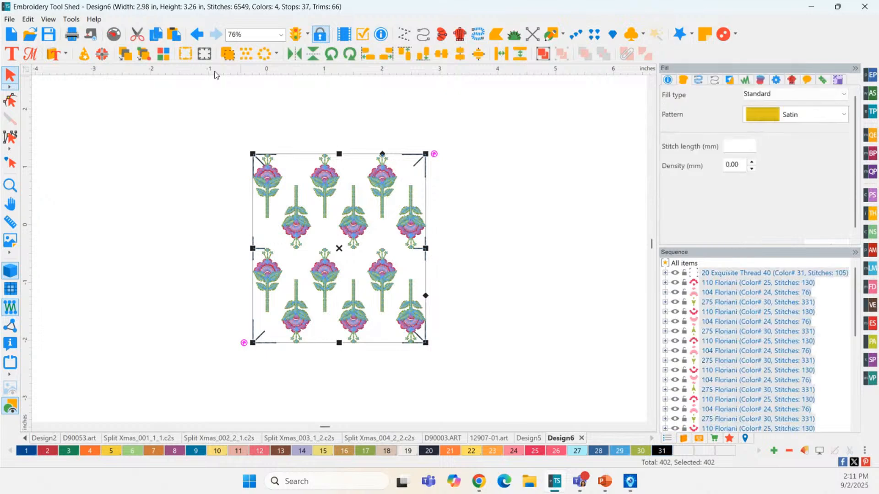
{"action": "left_click", "coordinate": [173, 35]}
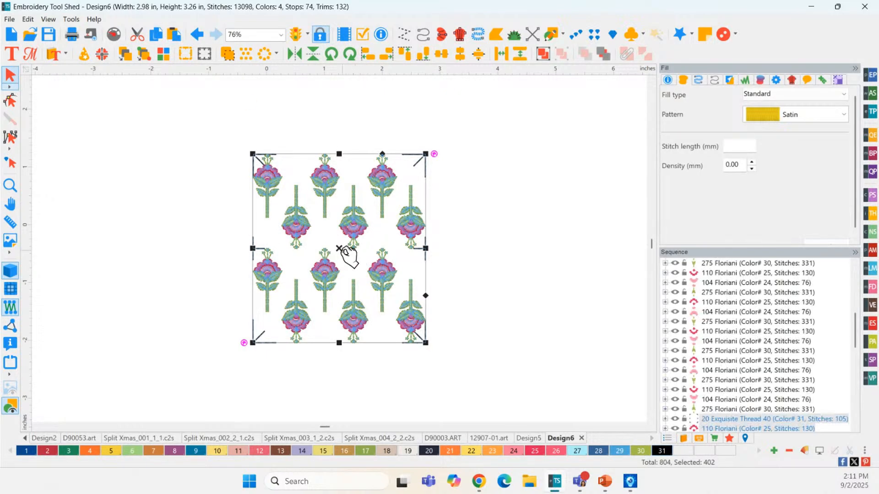
{"action": "left_click_drag", "start_coordinate": [348, 251], "coordinate": [533, 249]}
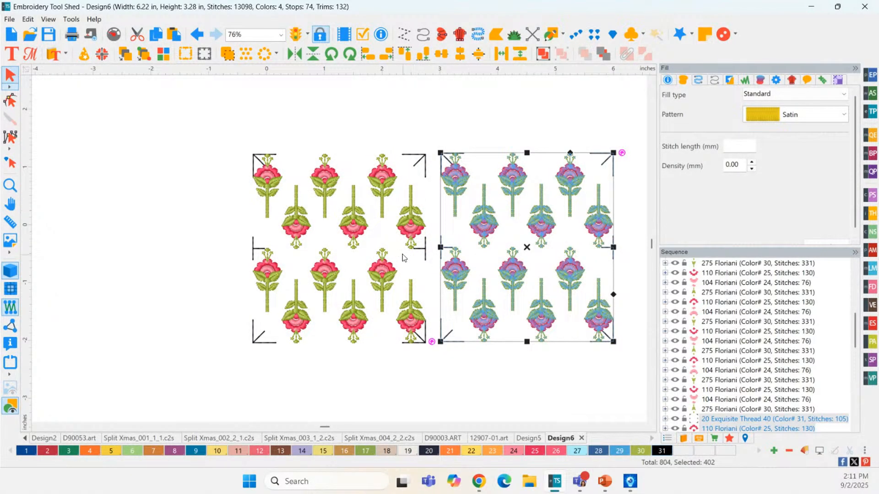
{"action": "left_click", "coordinate": [531, 253]}
{"action": "left_click_drag", "start_coordinate": [531, 253], "coordinate": [513, 255]}
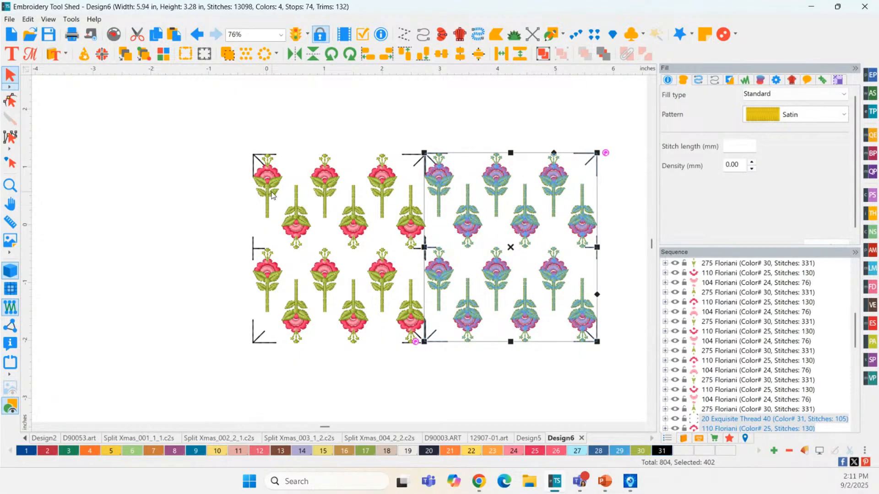
- Hide the placement marks of both pattern blocks and fit the combined flower pattern in view
{"action": "left_click", "coordinate": [353, 118]}
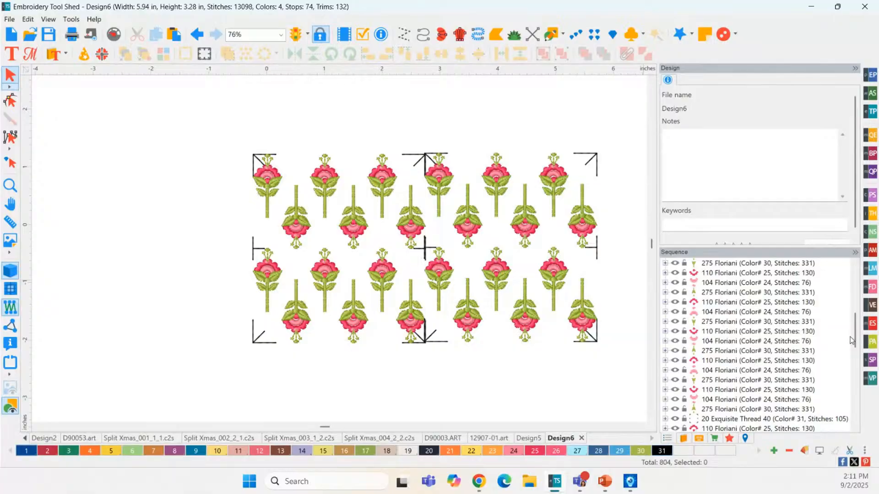
{"action": "left_click_drag", "start_coordinate": [854, 341], "coordinate": [854, 293]}
{"action": "left_click", "coordinate": [733, 277]}
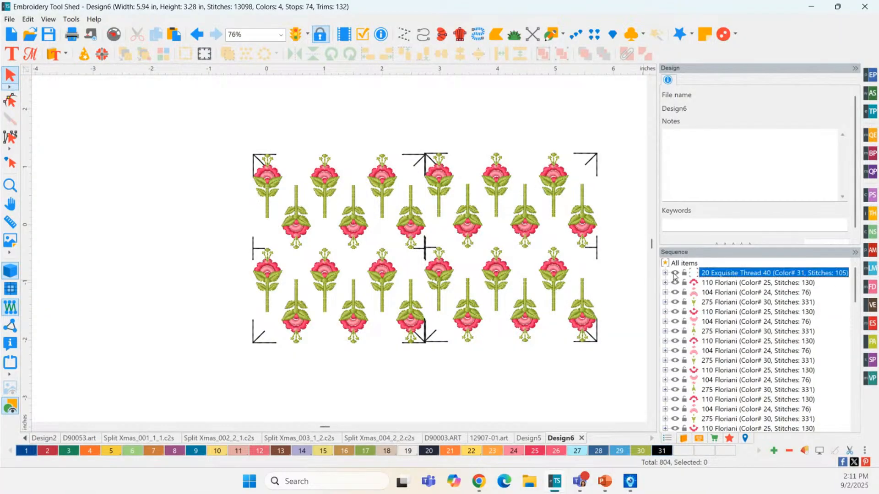
{"action": "scroll", "coordinate": [708, 307], "scroll_direction": "down", "scroll_amount": 5}
{"action": "scroll", "coordinate": [707, 321], "scroll_direction": "down", "scroll_amount": 10}
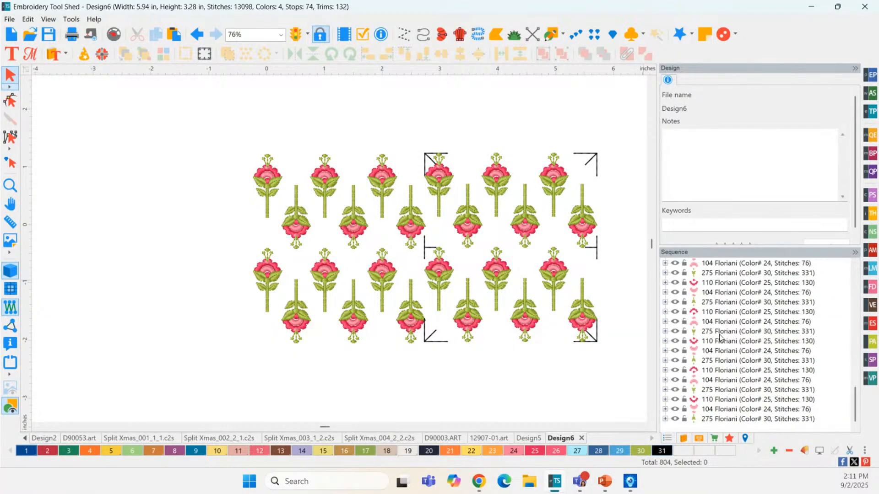
{"action": "scroll", "coordinate": [708, 321], "scroll_direction": "up", "scroll_amount": 5}
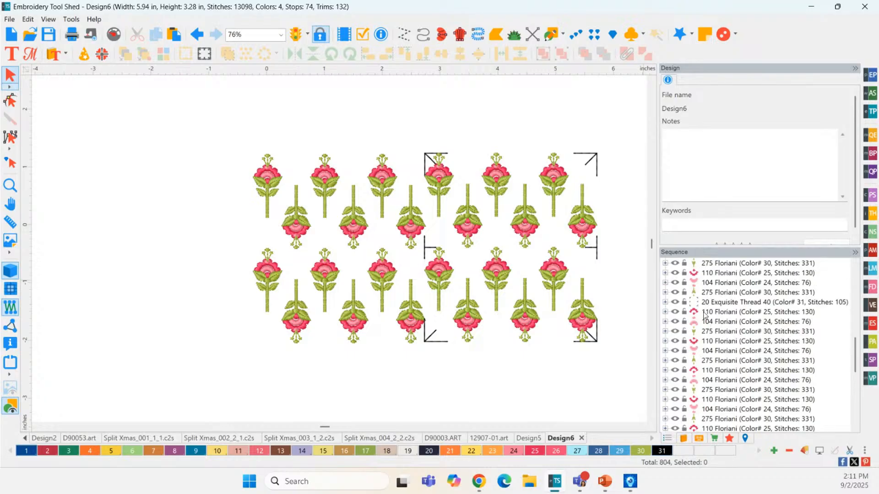
{"action": "left_click", "coordinate": [675, 302]}
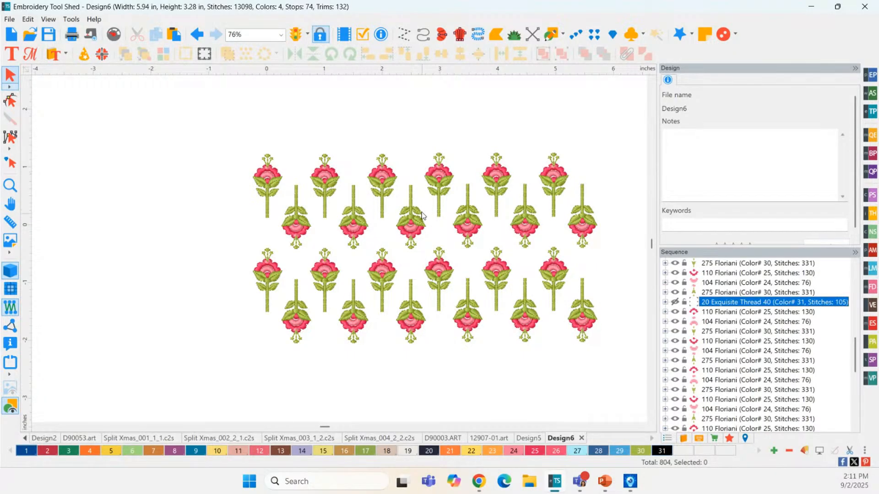
{"action": "left_click", "coordinate": [10, 186]}
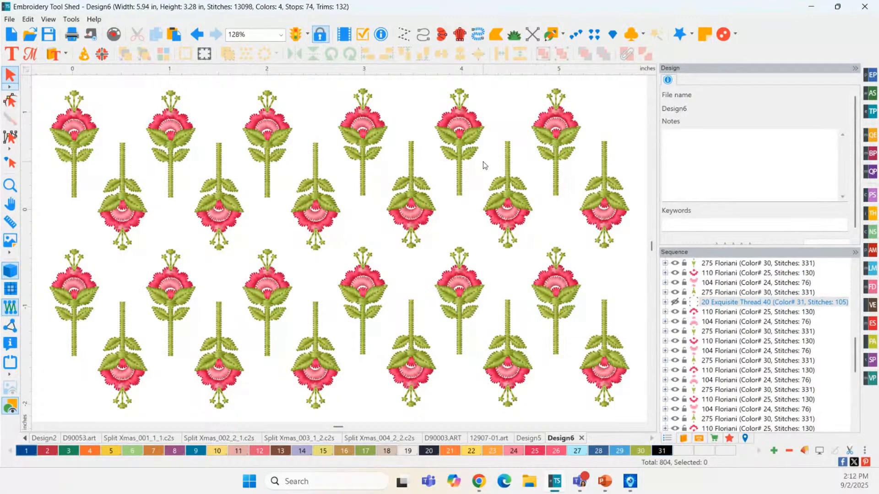
- Show the placement marks of both pattern blocks again
{"action": "left_click", "coordinate": [689, 305]}
{"action": "left_click_drag", "start_coordinate": [859, 350], "coordinate": [858, 280]}
{"action": "left_click", "coordinate": [675, 273]}
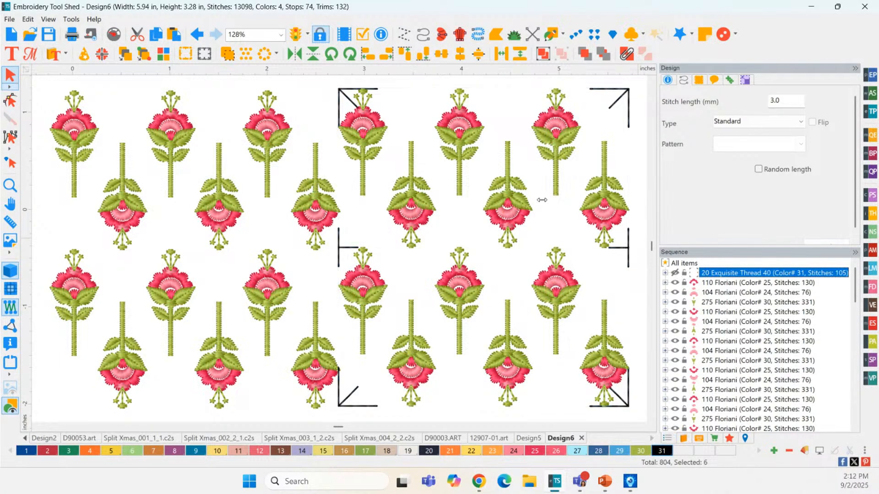
{"action": "left_click", "coordinate": [348, 121]}
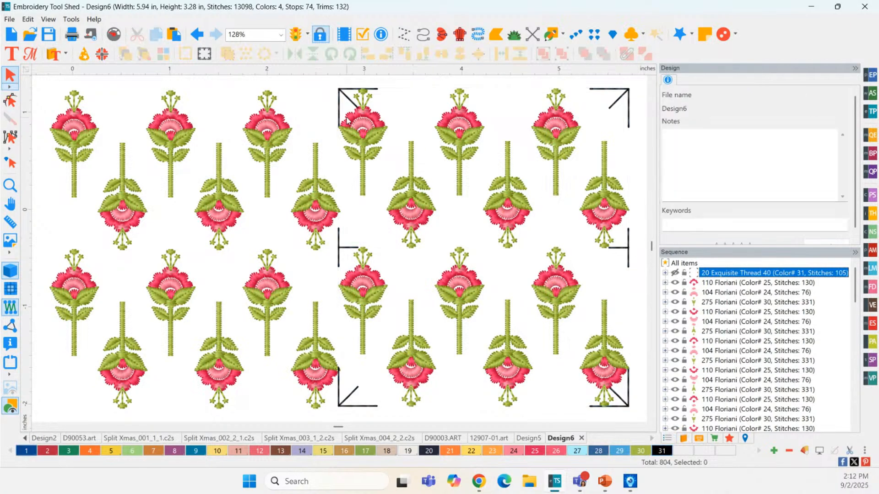
{"action": "left_click", "coordinate": [675, 273]}
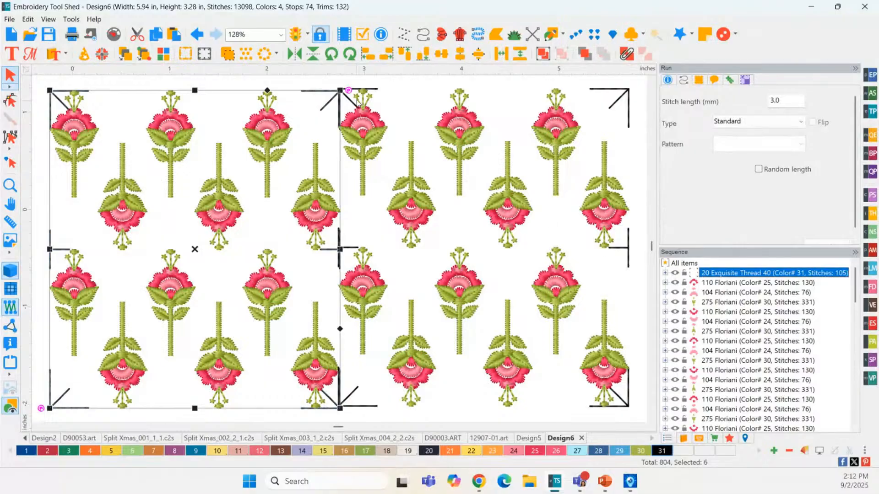
{"action": "scroll", "coordinate": [433, 182], "scroll_direction": "down", "scroll_amount": 2}
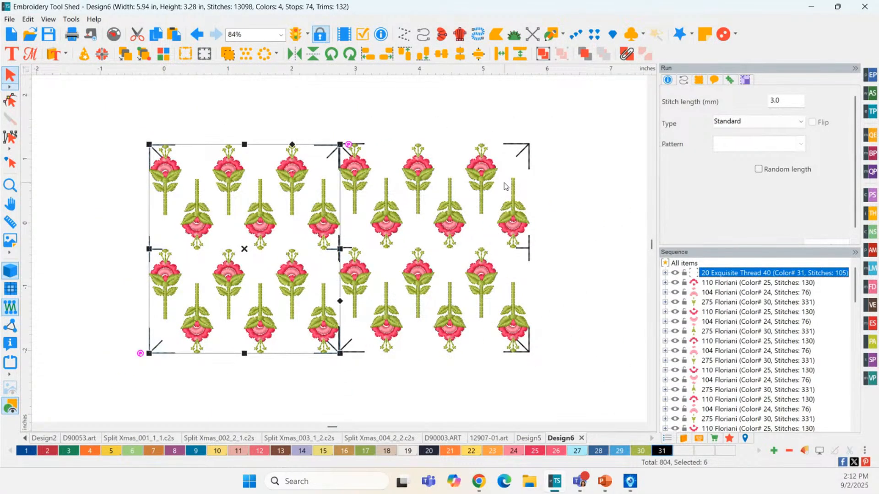
- Undo the placement and duplication of the second pattern block, leaving the single marked flower pattern
{"action": "key", "text": "ctrl+z"}
{"action": "key", "text": "ctrl+z"}
{"action": "key", "text": "ctrl+z"}
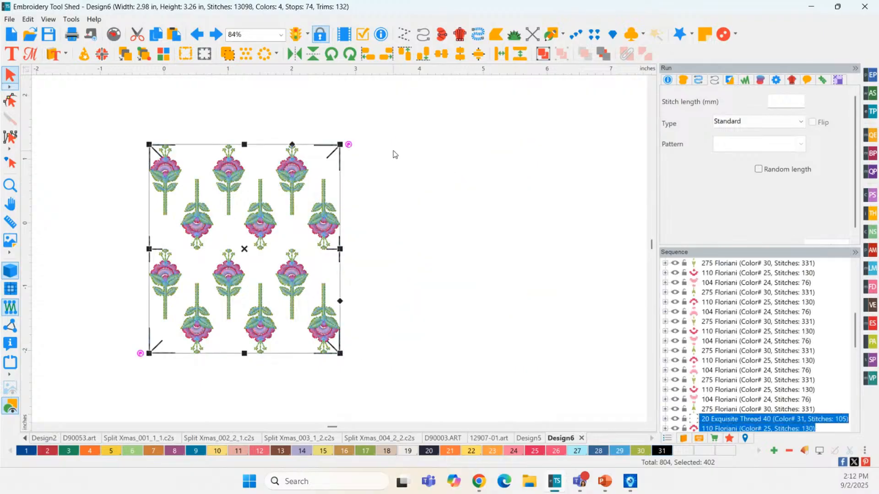
{"action": "key", "text": "ctrl+z"}
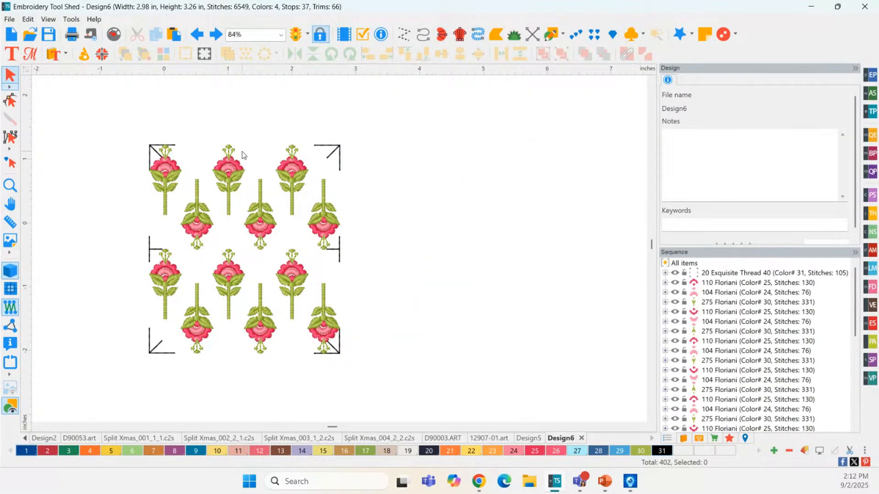
{"action": "double_click", "coordinate": [11, 183]}
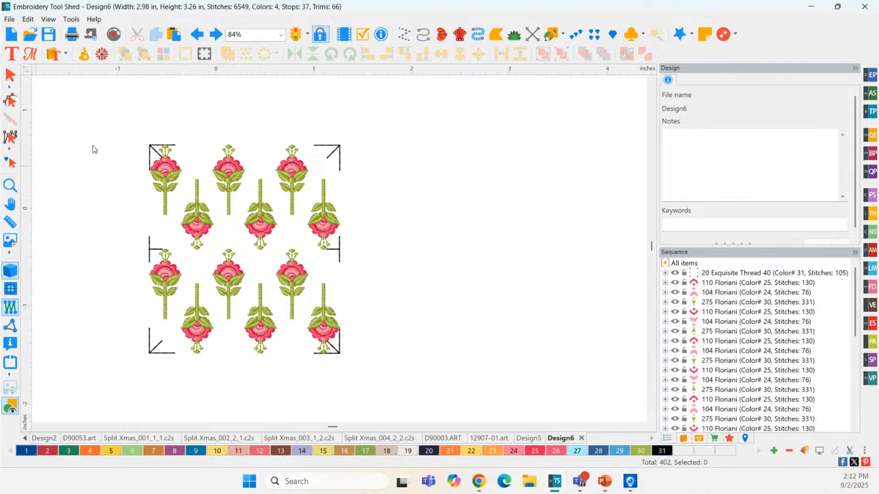
- Resequence the flower pattern by color, simulating its stitch-out before and after the change
{"action": "left_click", "coordinate": [114, 36]}
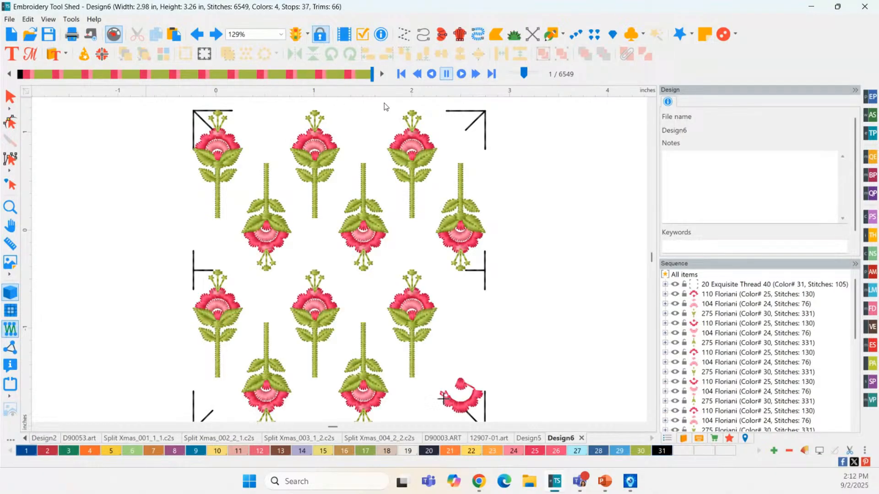
{"action": "left_click", "coordinate": [9, 98]}
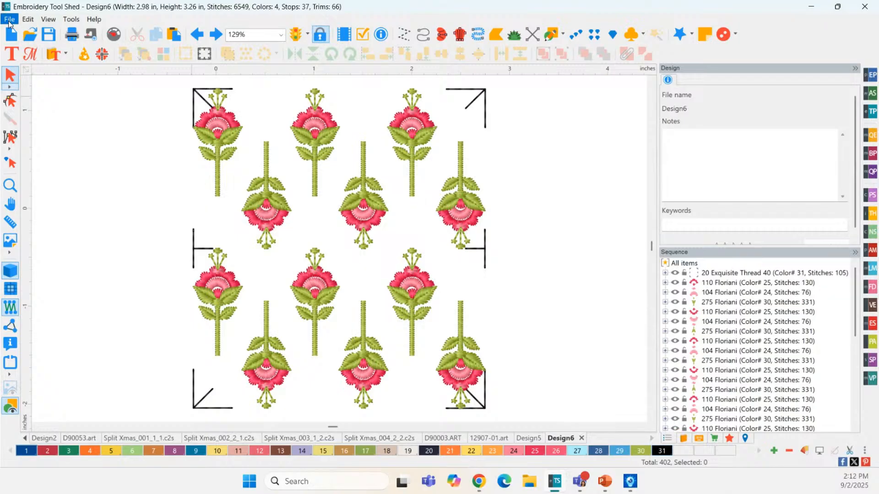
{"action": "left_click", "coordinate": [28, 19]}
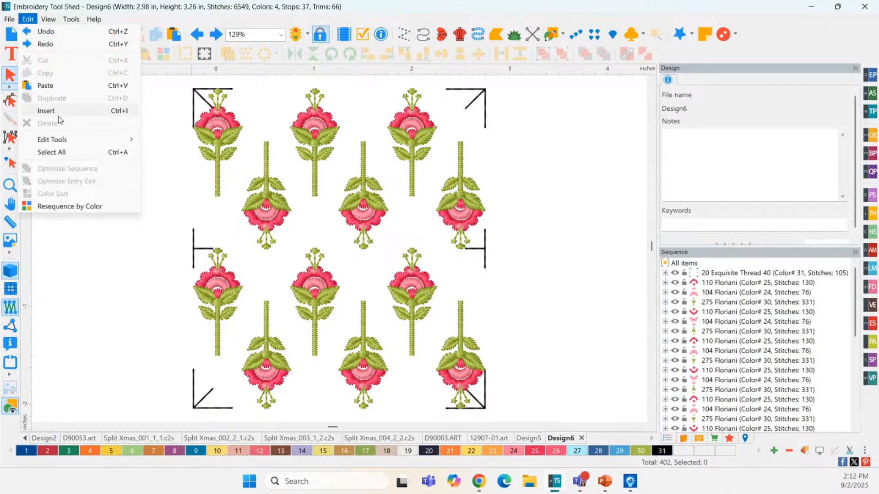
{"action": "left_click", "coordinate": [61, 207]}
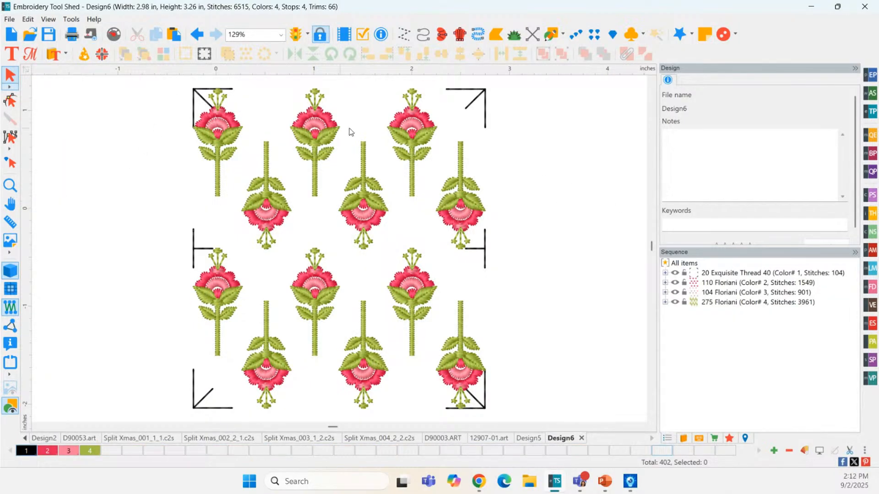
{"action": "left_click", "coordinate": [114, 34]}
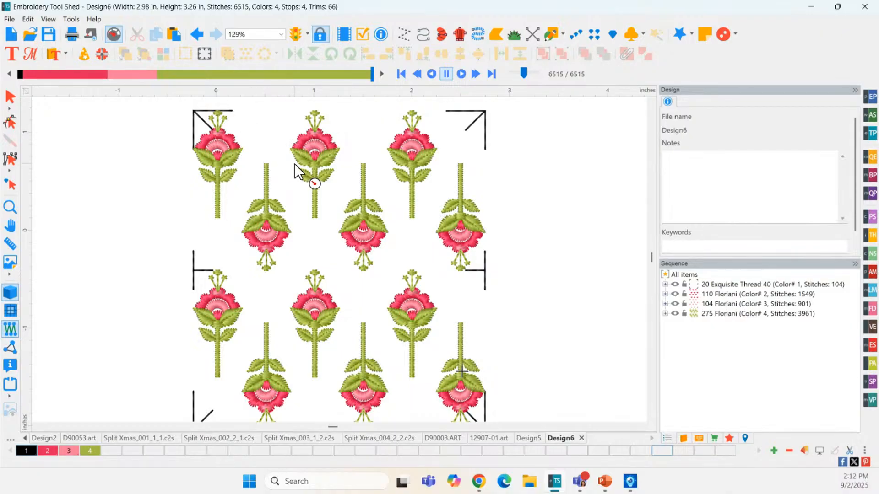
{"action": "left_click", "coordinate": [11, 96]}
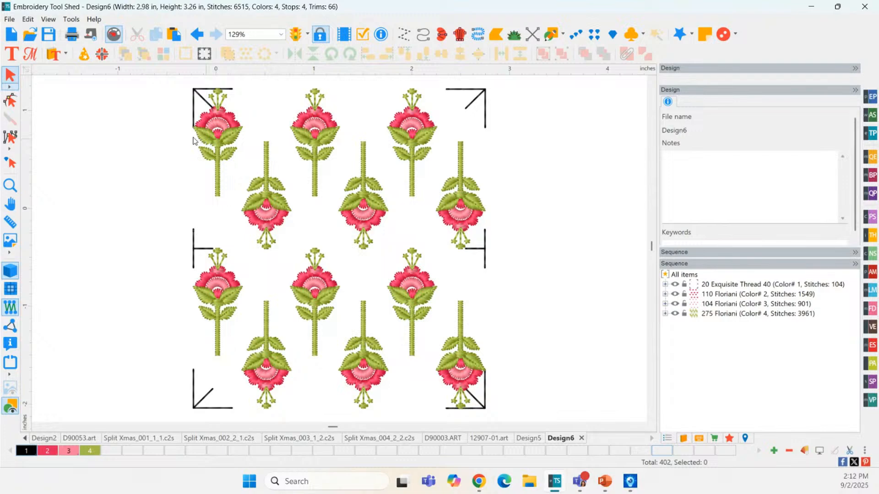
- Select the three placement marks along the pattern's right side and move them to the end of the stitching sequence
{"action": "scroll", "coordinate": [385, 136], "scroll_direction": "down", "scroll_amount": 2}
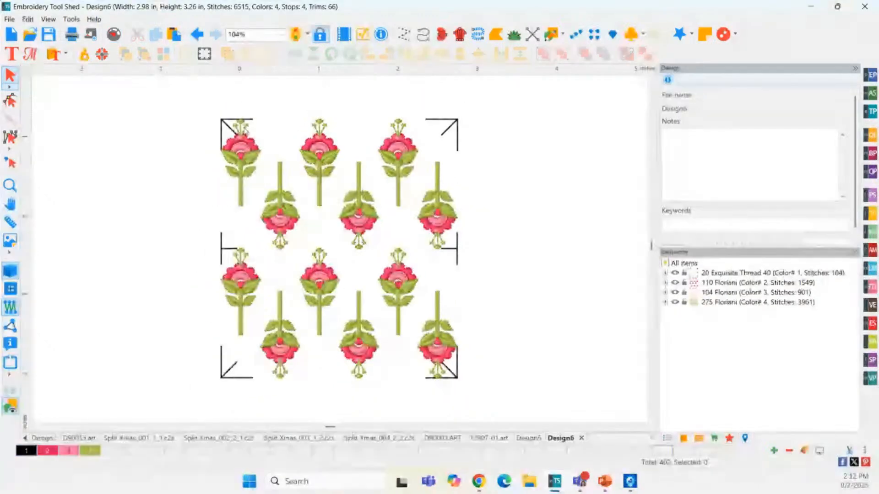
{"action": "left_click", "coordinate": [440, 129]}
{"action": "left_click", "coordinate": [456, 251]}
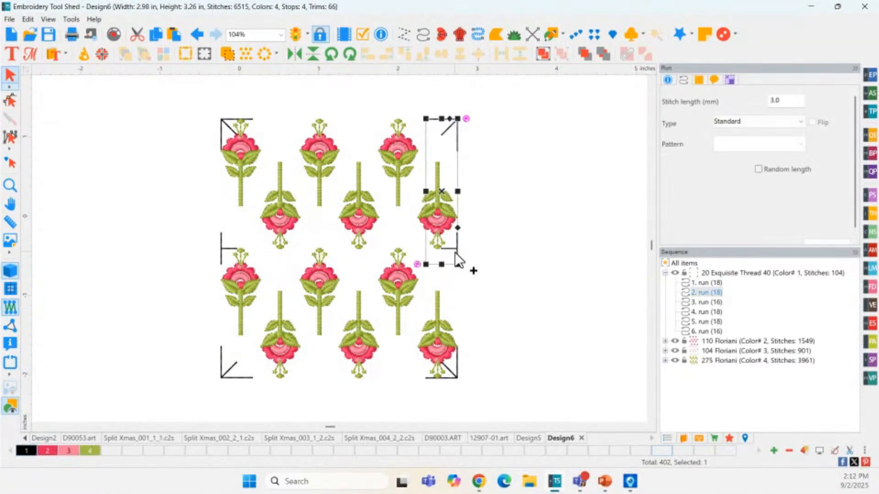
{"action": "left_click", "coordinate": [458, 378], "text": "ctrl"}
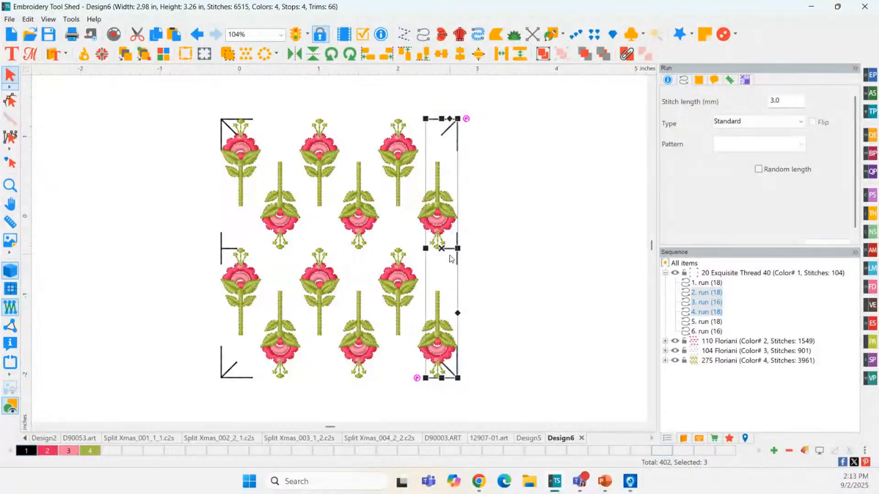
{"action": "left_click", "coordinate": [603, 54]}
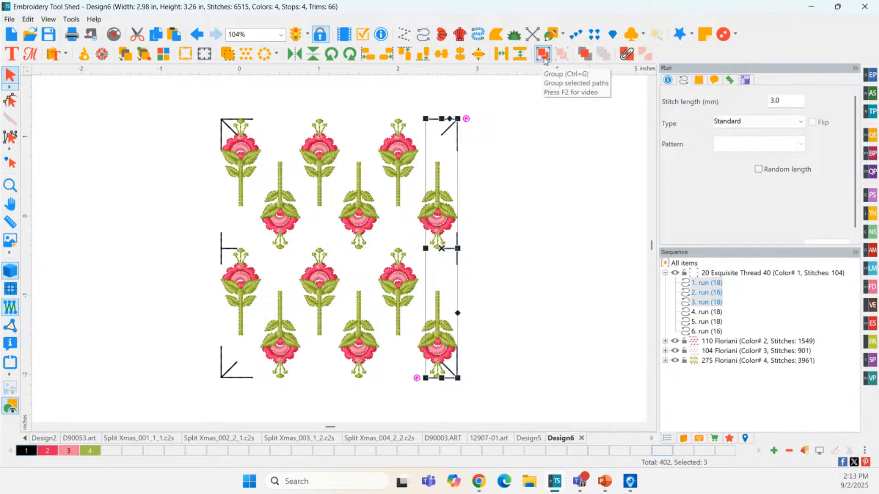
{"action": "left_click", "coordinate": [584, 54]}
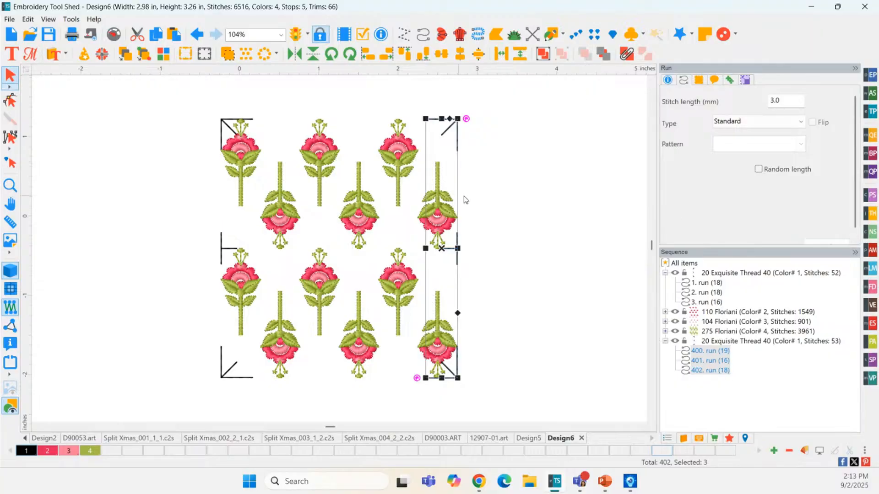
- Simulate the resequenced pattern's stitch-out from start to end to examine when each side's placement marks are stitched
{"action": "left_click", "coordinate": [114, 34]}
{"action": "left_click", "coordinate": [22, 75]}
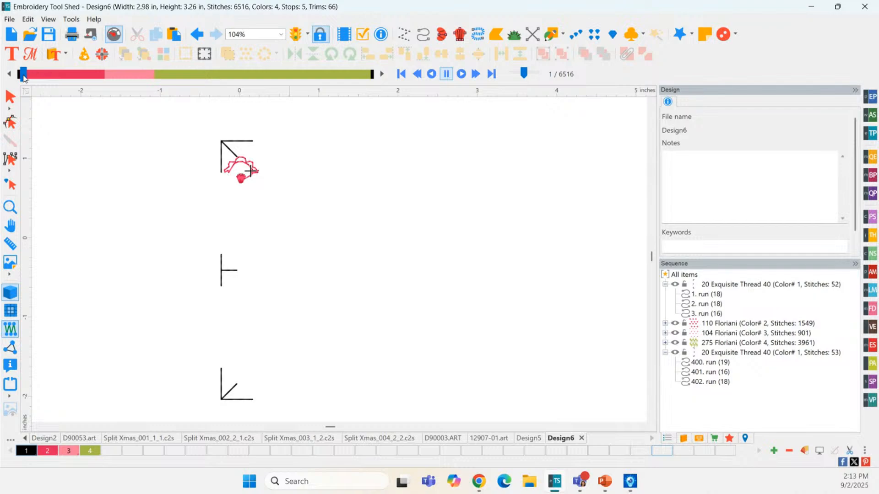
{"action": "left_click_drag", "start_coordinate": [24, 78], "coordinate": [383, 81]}
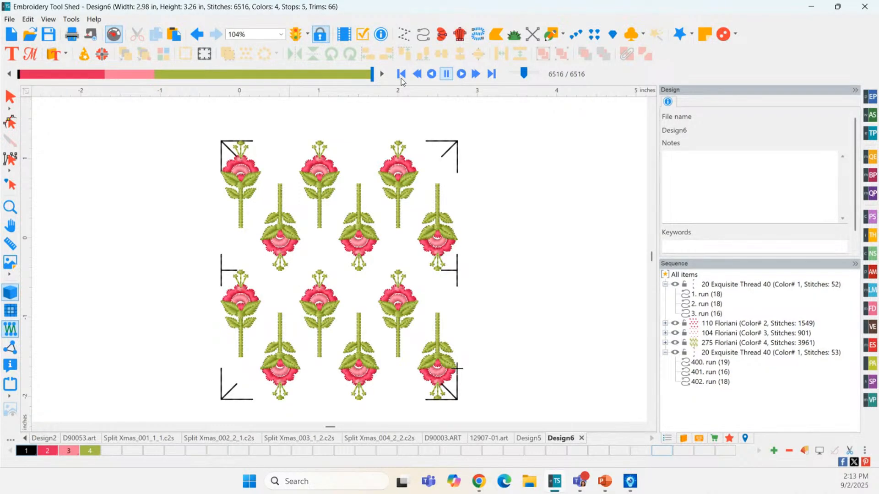
{"action": "left_click", "coordinate": [10, 97]}
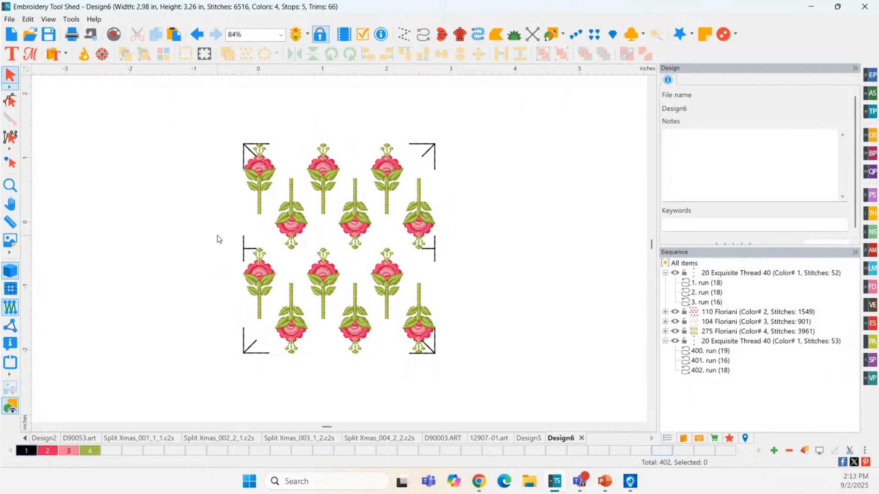
- Duplicate the entire marked pattern and move the copy about 2.99 in to the right, aligning the adjoining placement marks
{"action": "left_click_drag", "start_coordinate": [168, 98], "coordinate": [572, 439]}
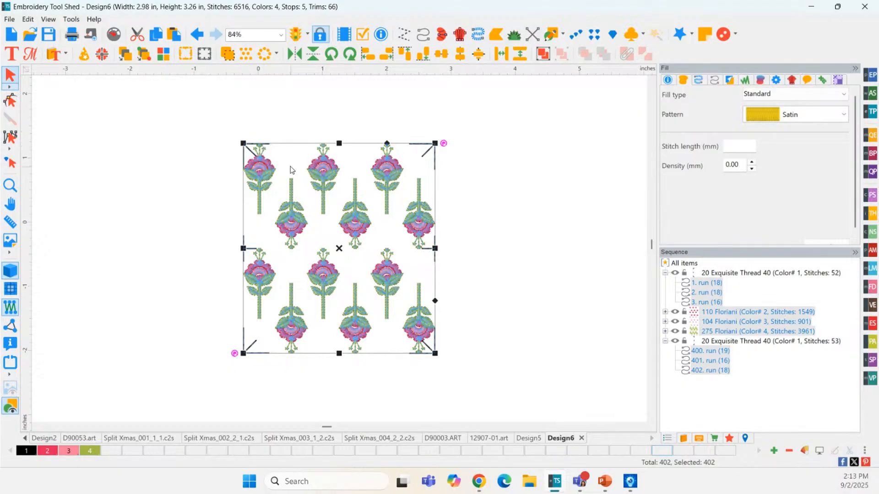
{"action": "key", "text": "ctrl+v"}
{"action": "left_click_drag", "start_coordinate": [345, 251], "coordinate": [531, 249]}
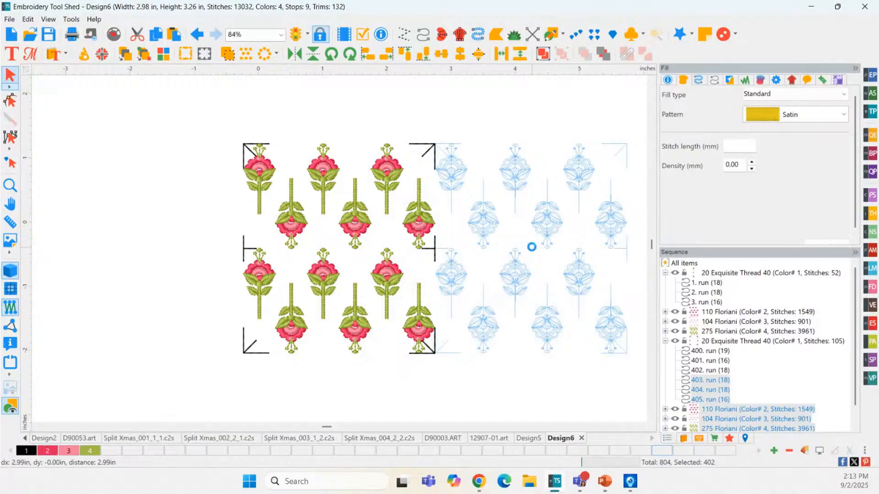
{"action": "left_click", "coordinate": [446, 122]}
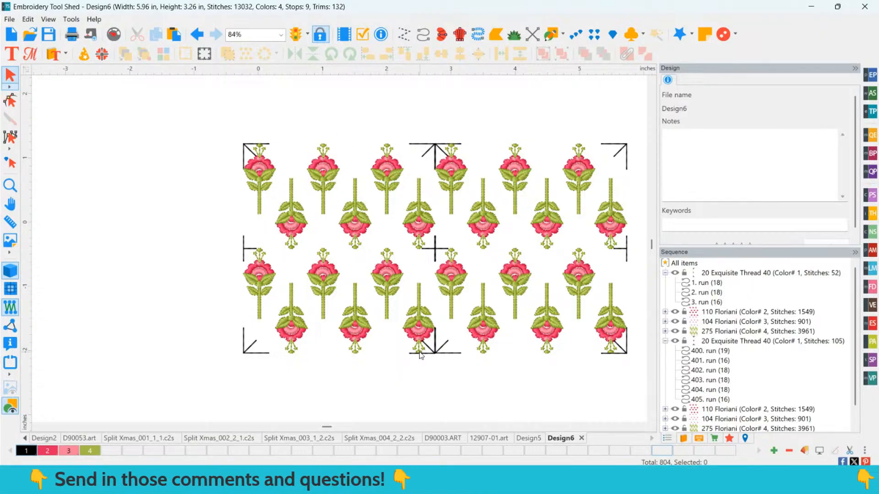
- Simulate the combined design's stitch-out up to the end of the first block's flowers
{"action": "left_click", "coordinate": [113, 35]}
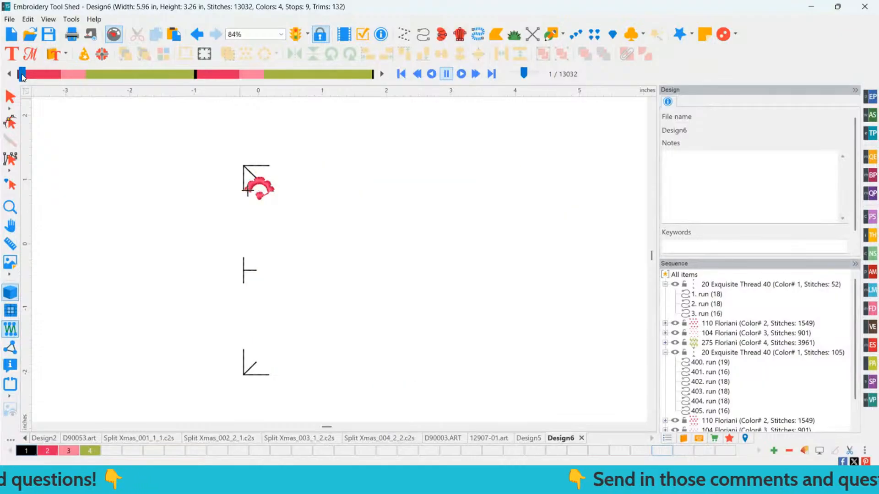
{"action": "left_click_drag", "start_coordinate": [42, 78], "coordinate": [195, 92]}
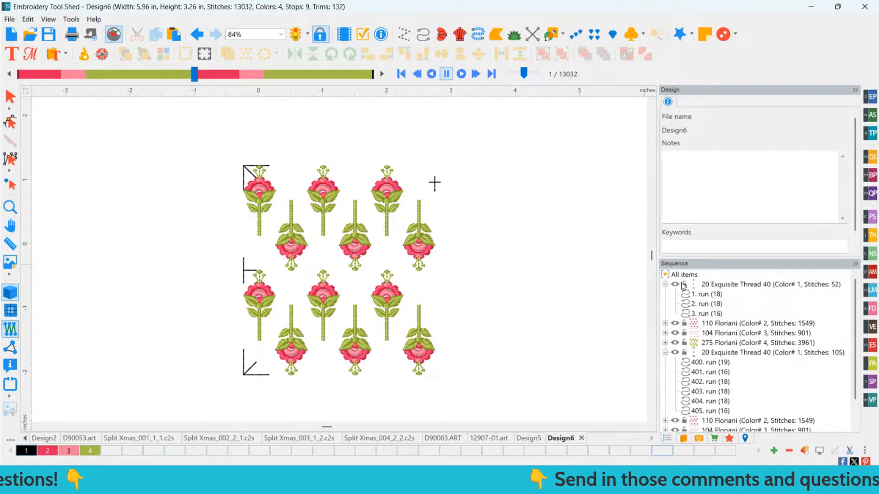
{"action": "left_click", "coordinate": [665, 285]}
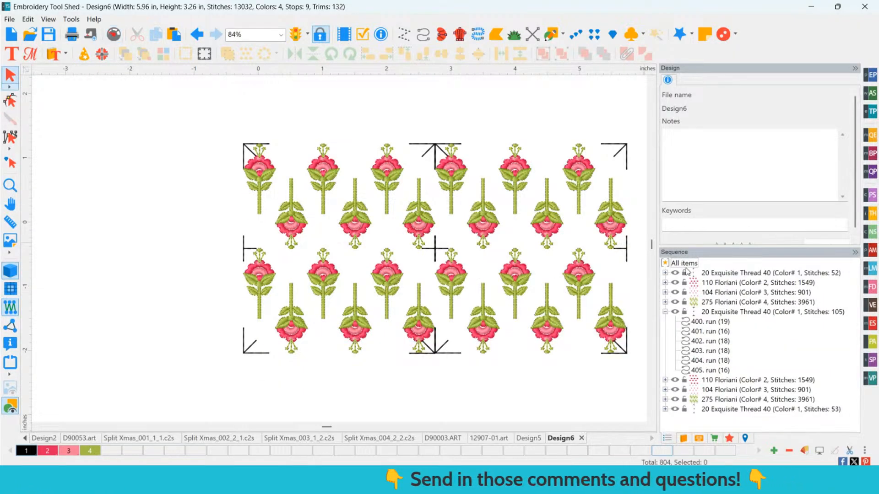
- Hide all items, and show only the first block's left placement marks and its 110, 104 and 275 Floriani flower colors
{"action": "right_click", "coordinate": [689, 265]}
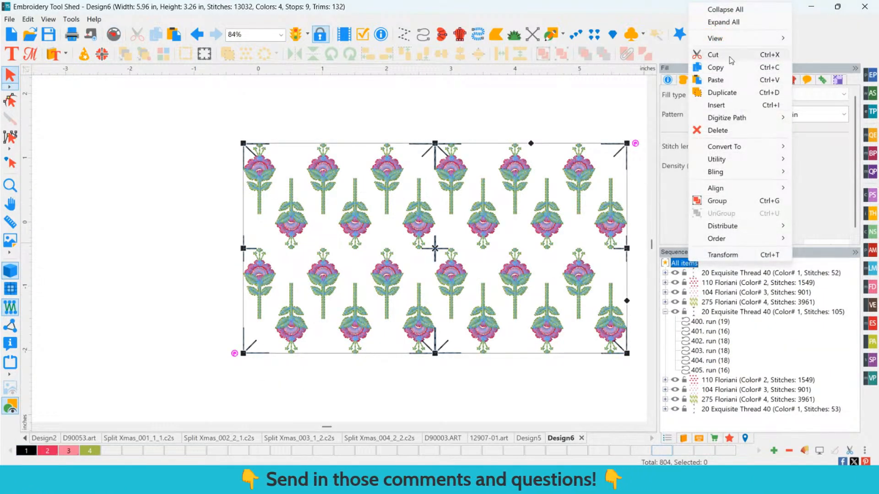
{"action": "mouse_move", "coordinate": [726, 39]}
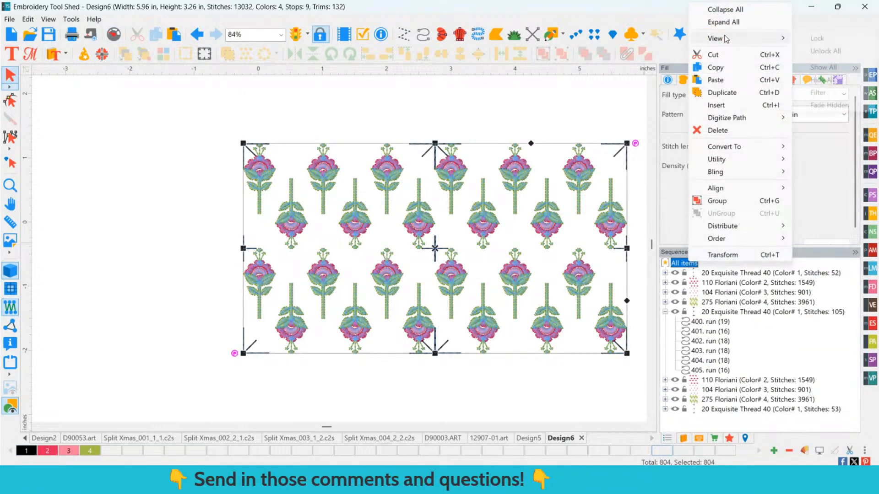
{"action": "left_click", "coordinate": [824, 80]}
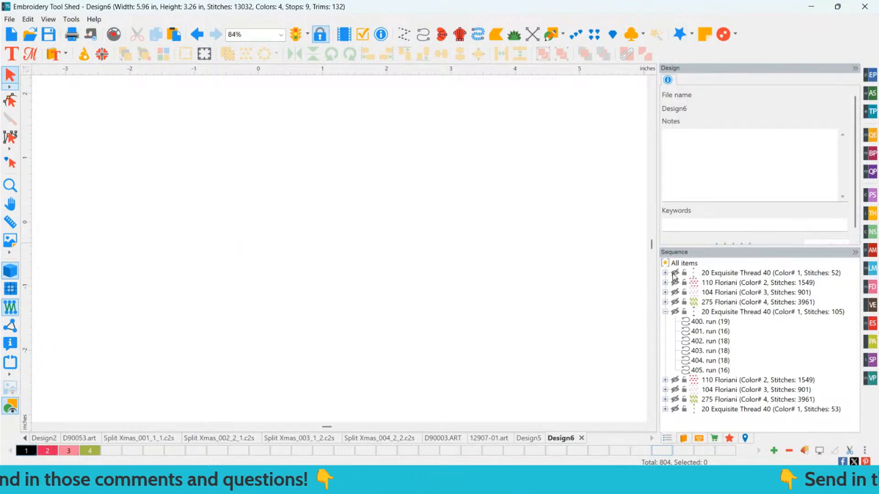
{"action": "left_click", "coordinate": [675, 273]}
{"action": "left_click", "coordinate": [674, 282]}
{"action": "left_click", "coordinate": [675, 292]}
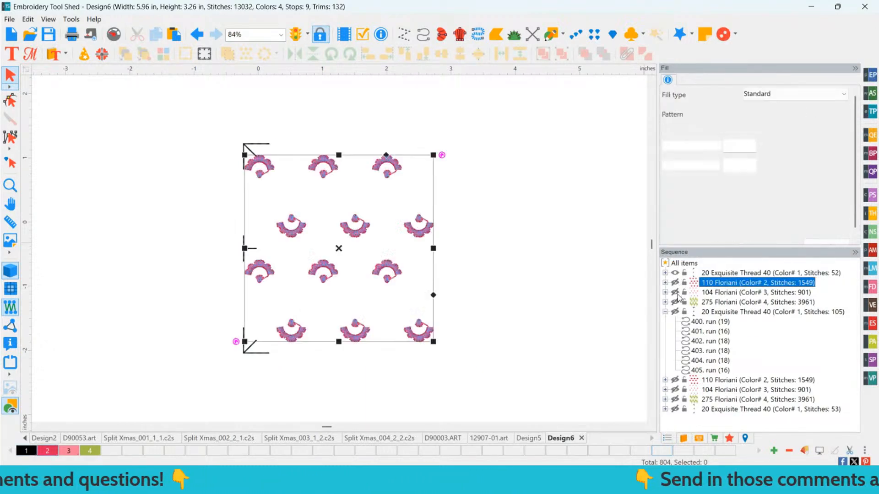
{"action": "left_click", "coordinate": [674, 302]}
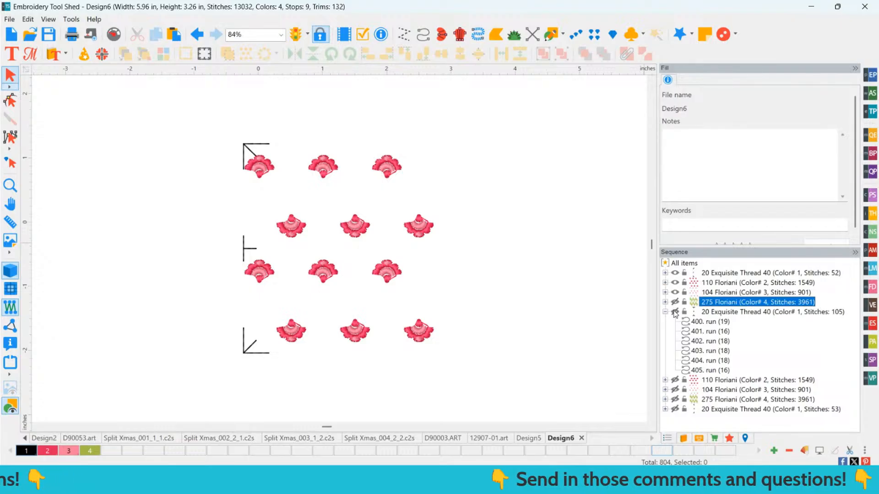
- Add a fifth color to the design palette and set it to Exquisite Thread 40, 20 Black
{"action": "left_click_drag", "start_coordinate": [718, 322], "coordinate": [713, 343]}
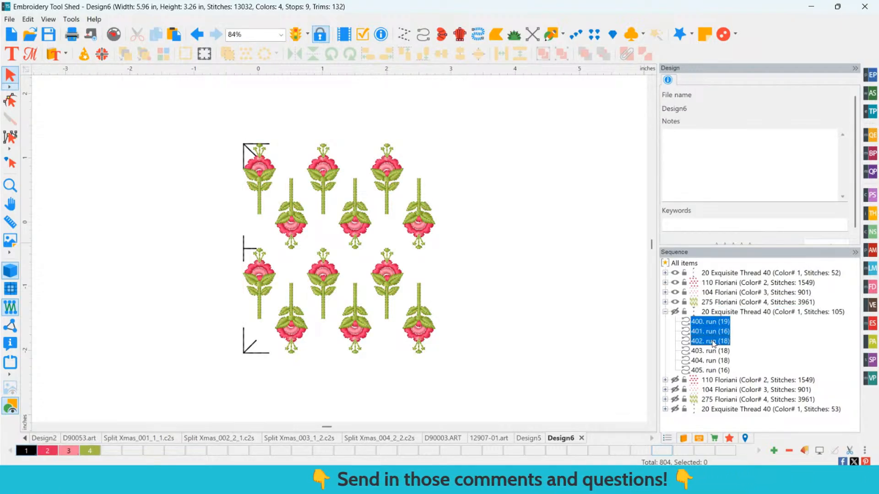
{"action": "left_click", "coordinate": [773, 451]}
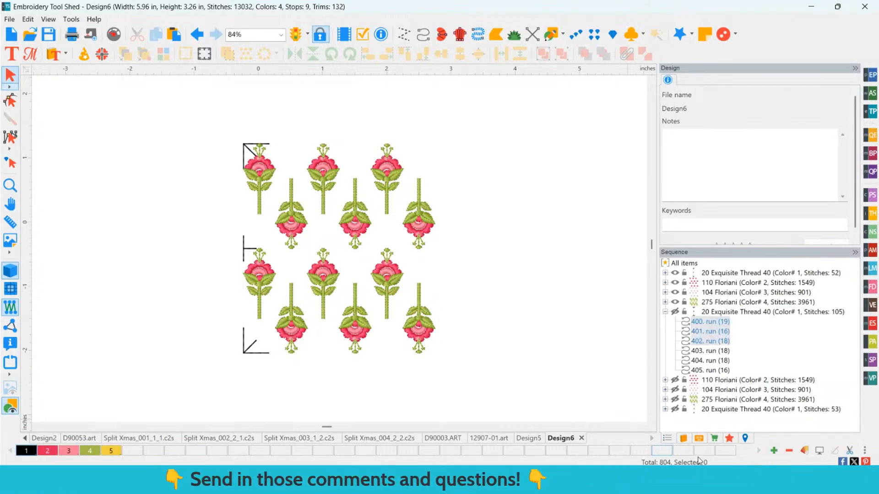
{"action": "double_click", "coordinate": [113, 452]}
{"action": "left_click", "coordinate": [499, 193]}
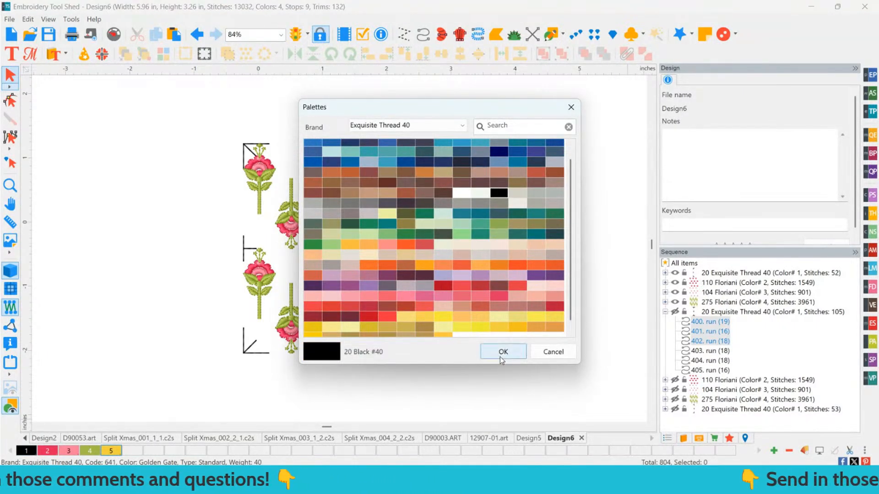
{"action": "left_click", "coordinate": [502, 360]}
- Show the placement marks where the two blocks meet and assign color 5 to runs 400, 401 and 402
{"action": "left_click", "coordinate": [674, 323]}
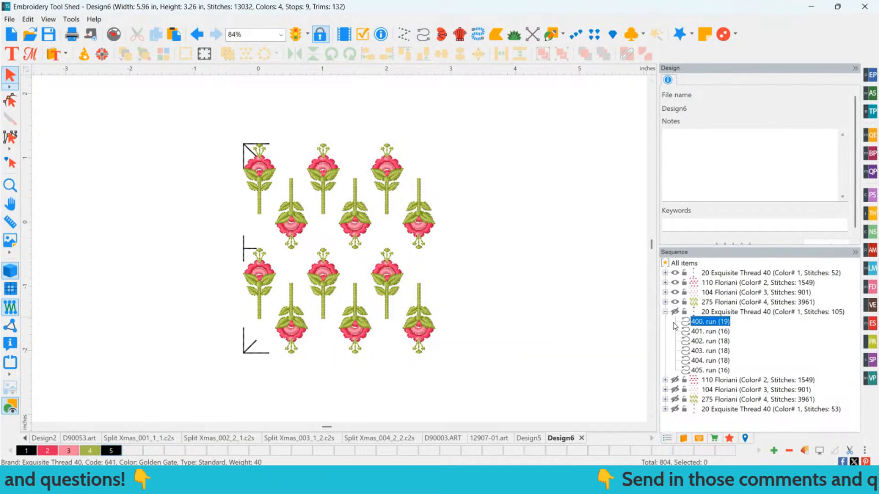
{"action": "left_click", "coordinate": [695, 315]}
{"action": "left_click", "coordinate": [676, 313]}
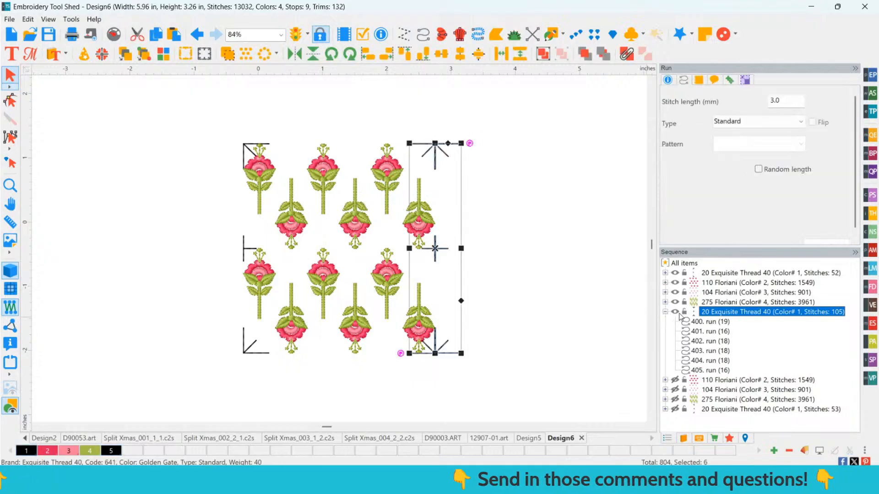
{"action": "left_click", "coordinate": [714, 322]}
{"action": "left_click", "coordinate": [713, 331], "text": "ctrl"}
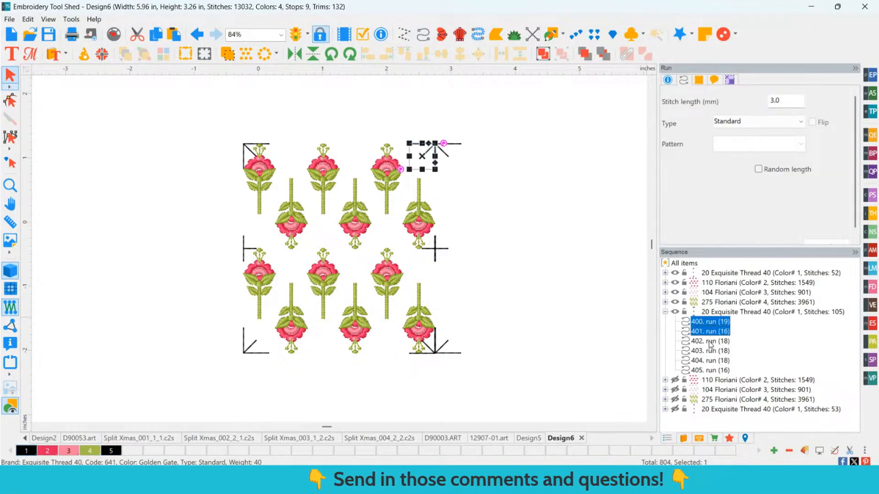
{"action": "left_click", "coordinate": [712, 342], "text": "ctrl"}
{"action": "left_click", "coordinate": [112, 450]}
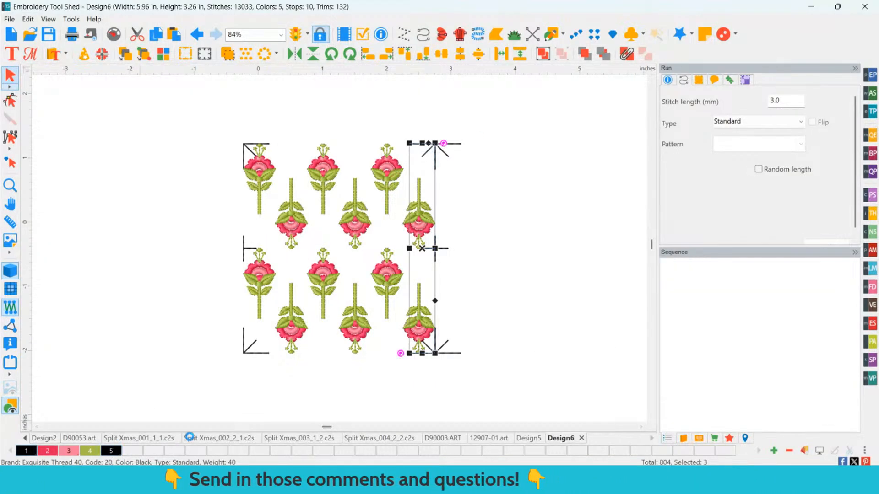
- Hide the second block's left placement marks, runs 403 to 405, and view the first block with its own marks
{"action": "left_click", "coordinate": [537, 260]}
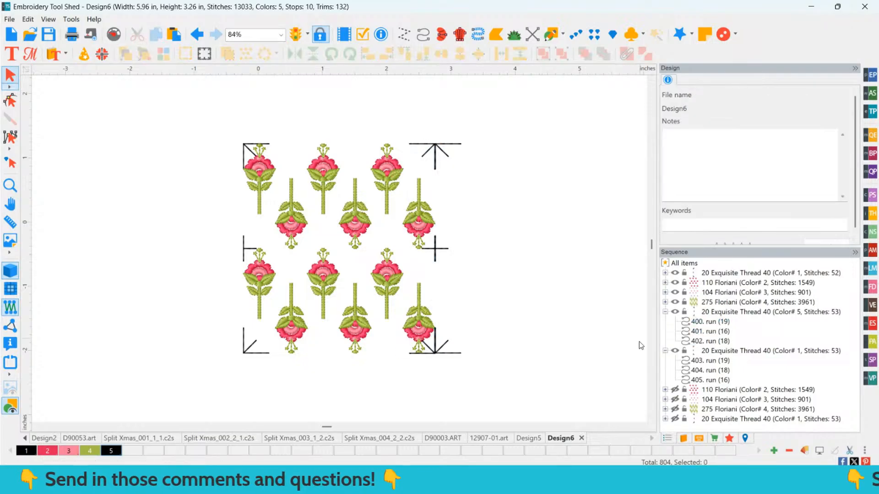
{"action": "left_click", "coordinate": [674, 351]}
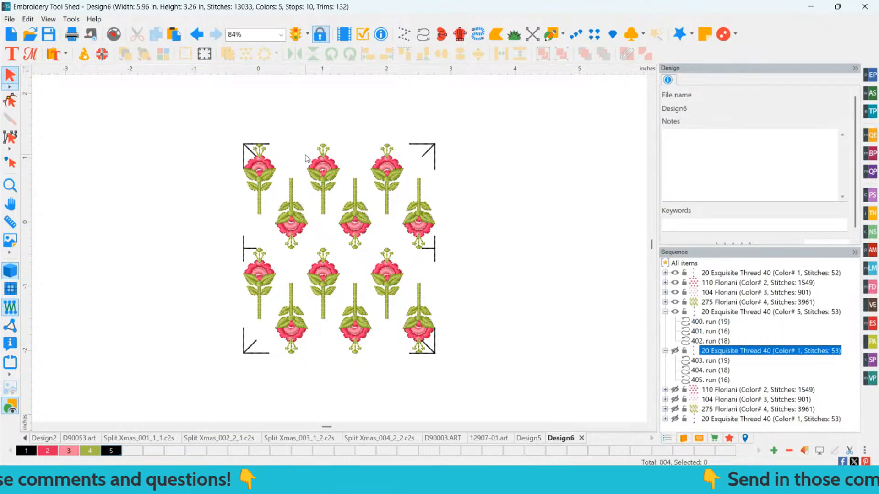
{"action": "left_click", "coordinate": [10, 186]}
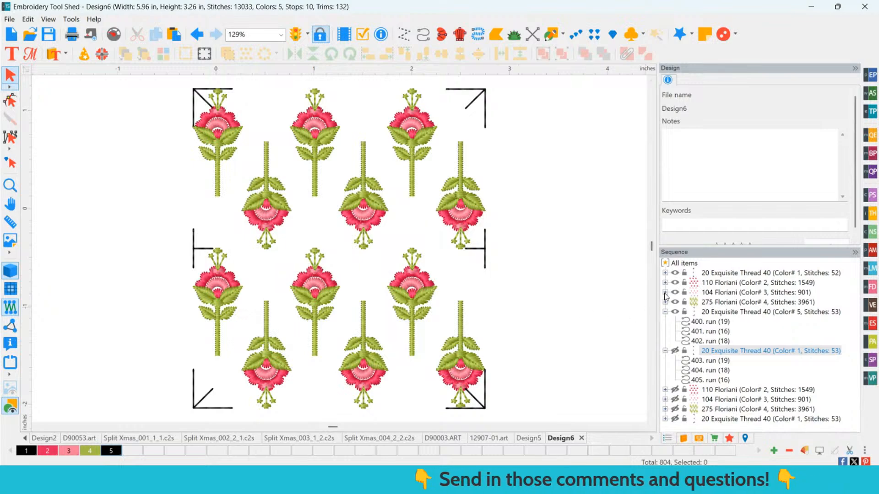
- Hide the first block's left placement marks, its 110, 104 and 275 Floriani flower colors, and the color 5 marks
{"action": "left_click", "coordinate": [675, 273]}
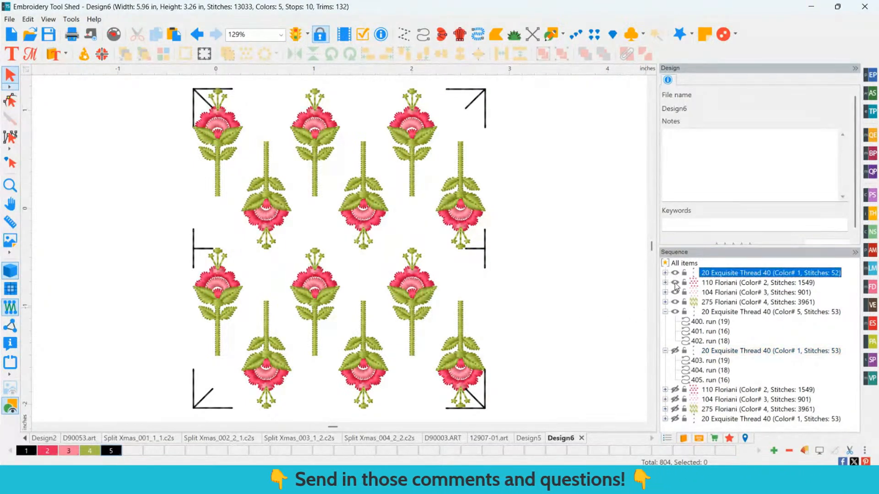
{"action": "left_click", "coordinate": [675, 283]}
{"action": "left_click", "coordinate": [675, 292]}
{"action": "left_click", "coordinate": [674, 304]}
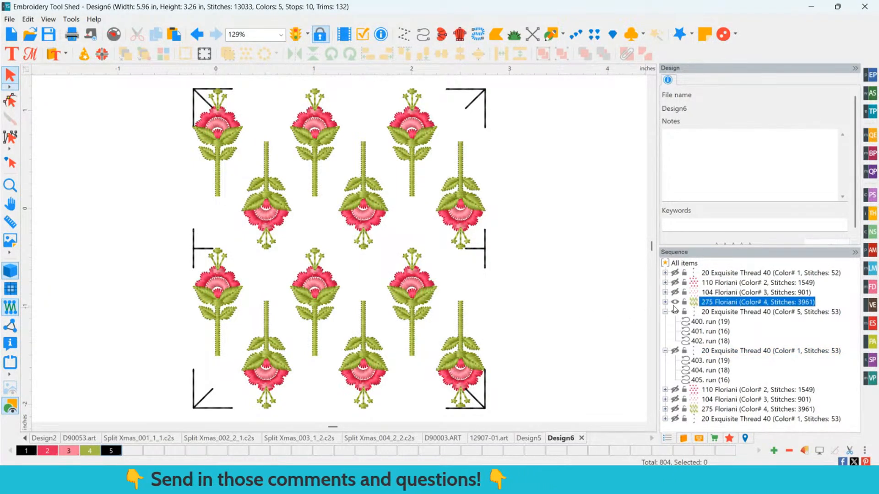
{"action": "left_click", "coordinate": [675, 301]}
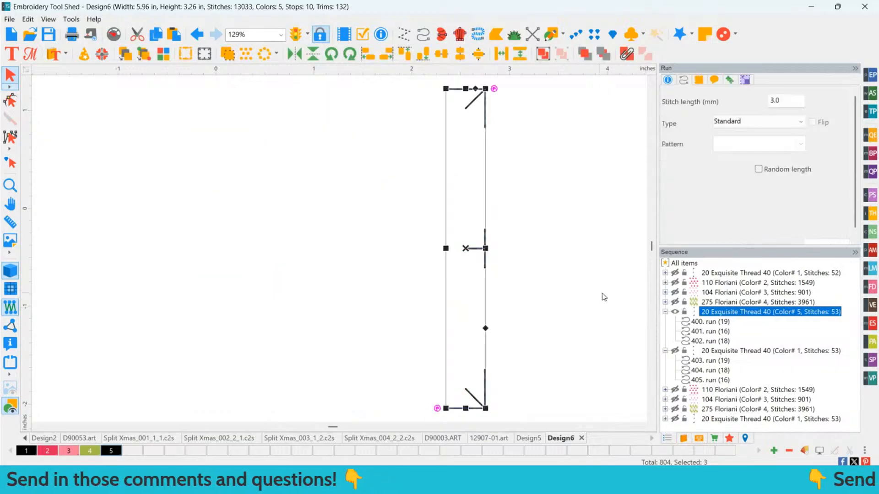
{"action": "left_click", "coordinate": [675, 312]}
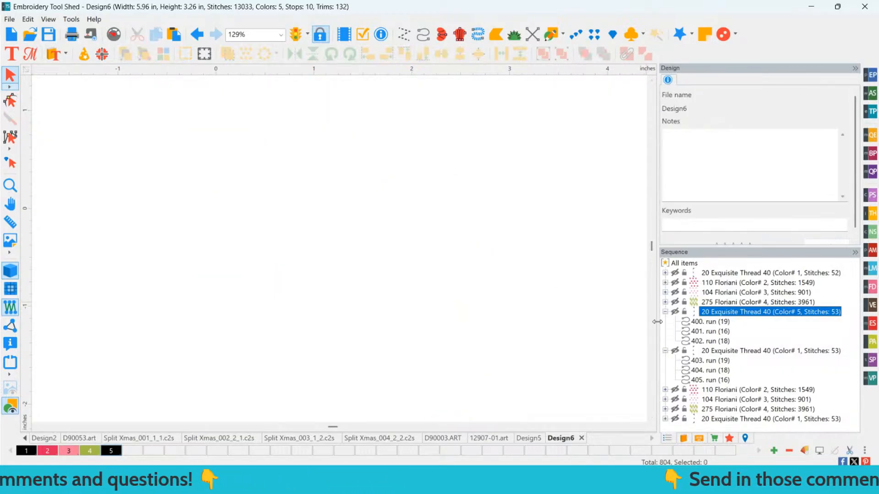
- Show the second block's left placement marks, the color 5 marks, and the second block's 110, 104 and 275 Floriani flower colors
{"action": "left_click", "coordinate": [675, 351]}
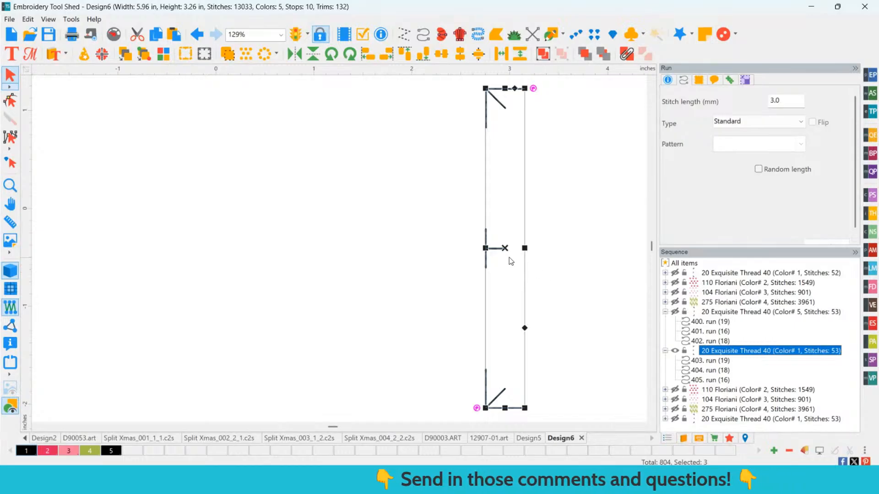
{"action": "left_click", "coordinate": [676, 312]}
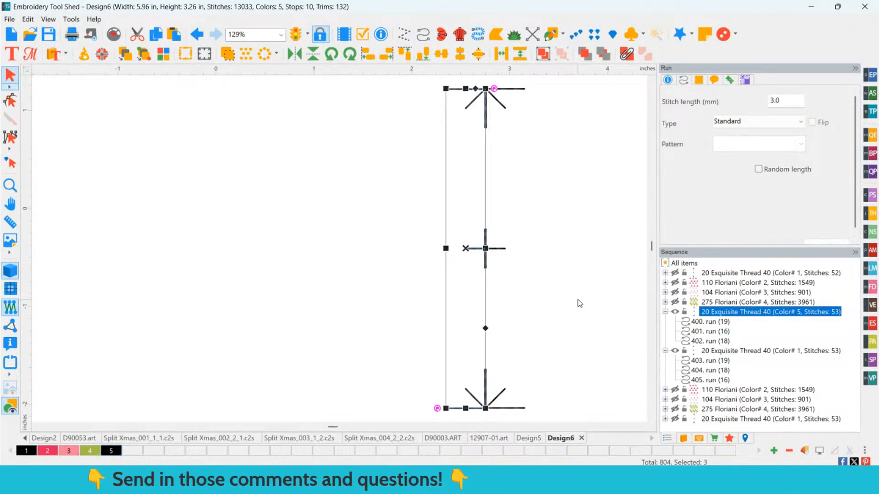
{"action": "left_click", "coordinate": [675, 390]}
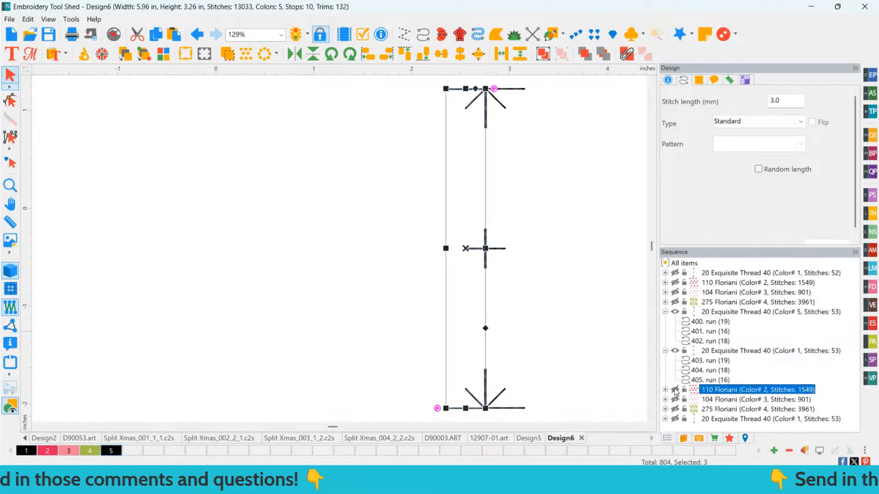
{"action": "left_click", "coordinate": [675, 399]}
{"action": "left_click", "coordinate": [675, 410]}
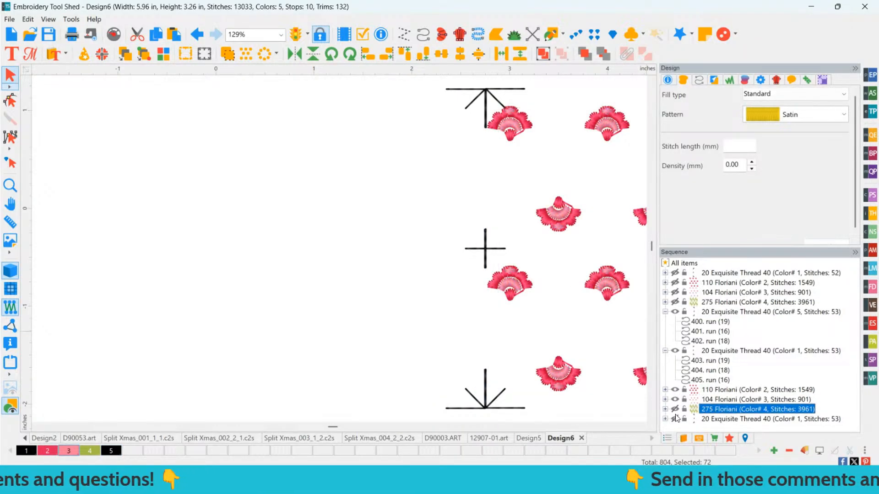
{"action": "left_click", "coordinate": [221, 192]}
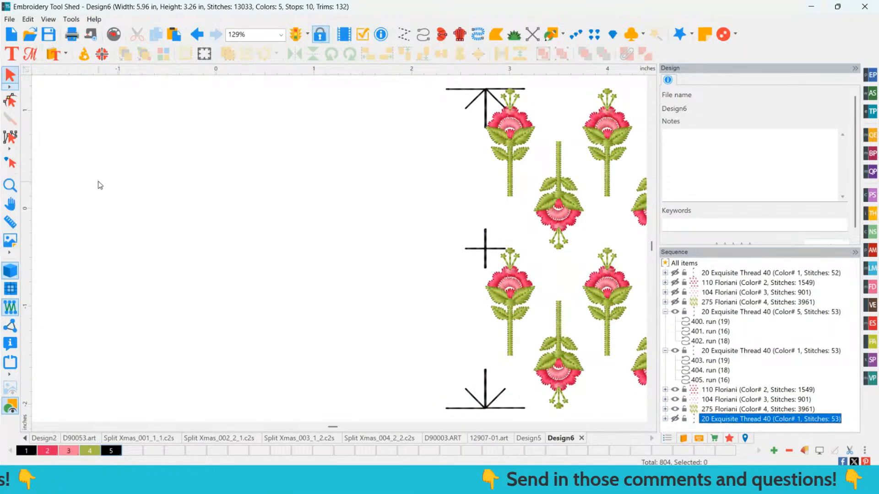
{"action": "left_click", "coordinate": [89, 206]}
{"action": "key", "text": "0"}
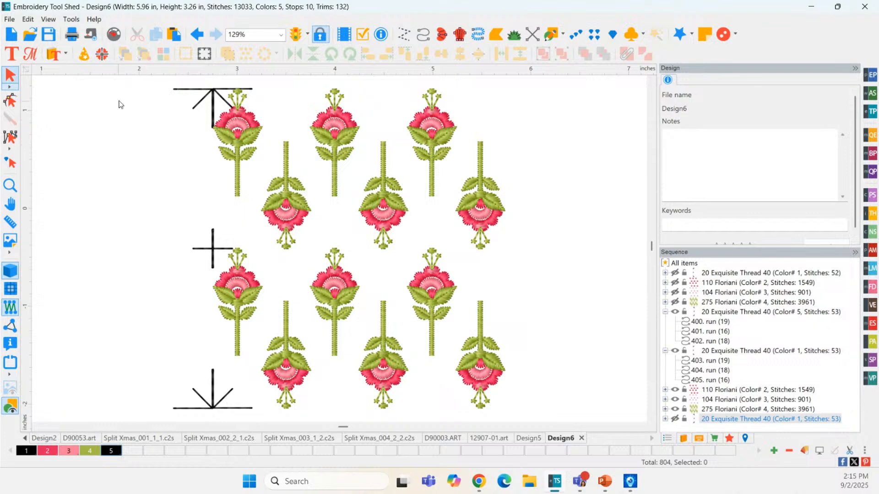
- Show all items of the combined flower design and view both blocks in full
{"action": "left_click", "coordinate": [10, 186]}
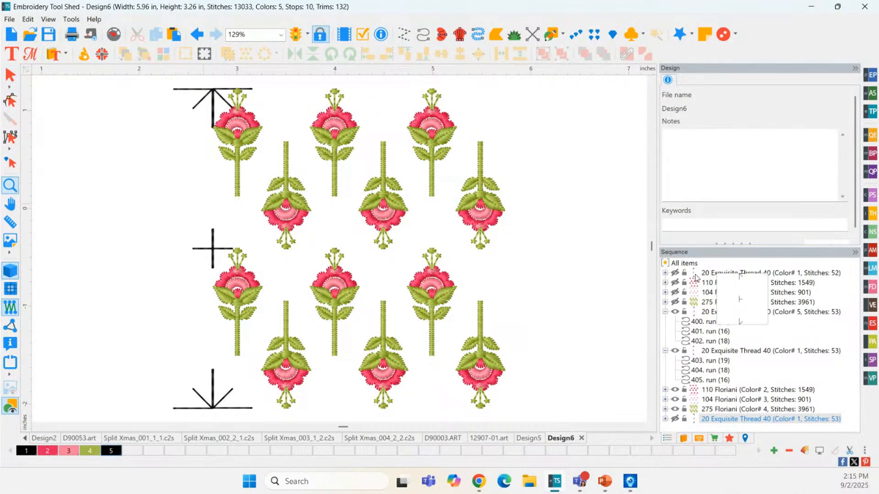
{"action": "left_click", "coordinate": [694, 268]}
{"action": "right_click", "coordinate": [694, 268]}
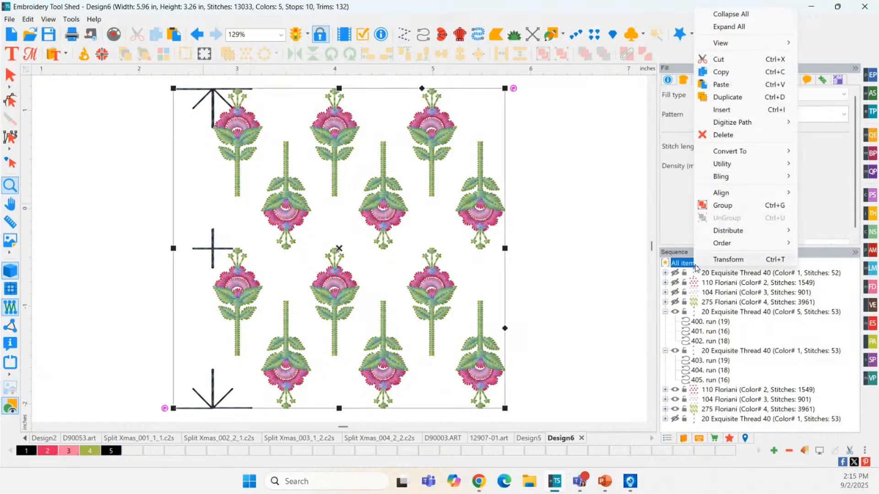
{"action": "mouse_move", "coordinate": [730, 43]}
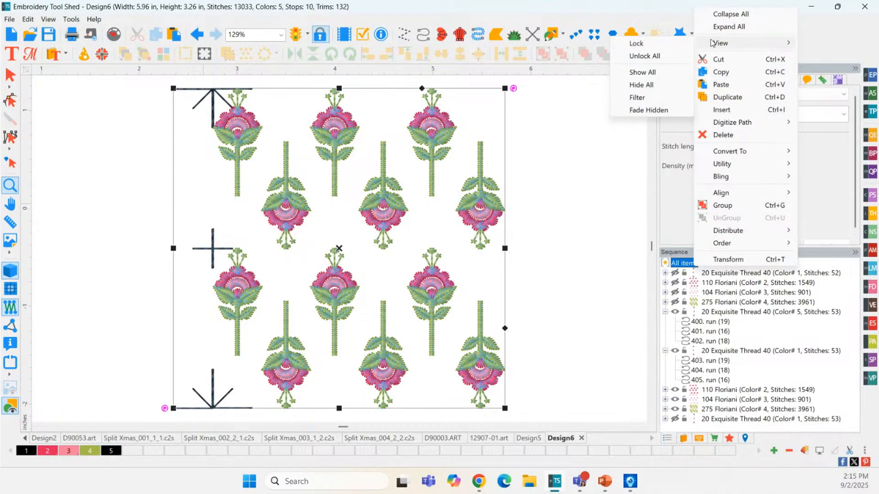
{"action": "left_click", "coordinate": [643, 73]}
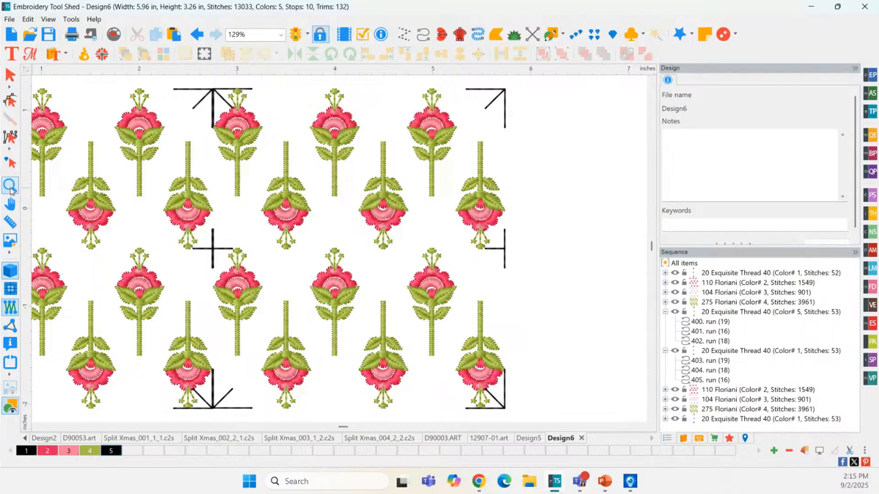
{"action": "right_click", "coordinate": [316, 172]}
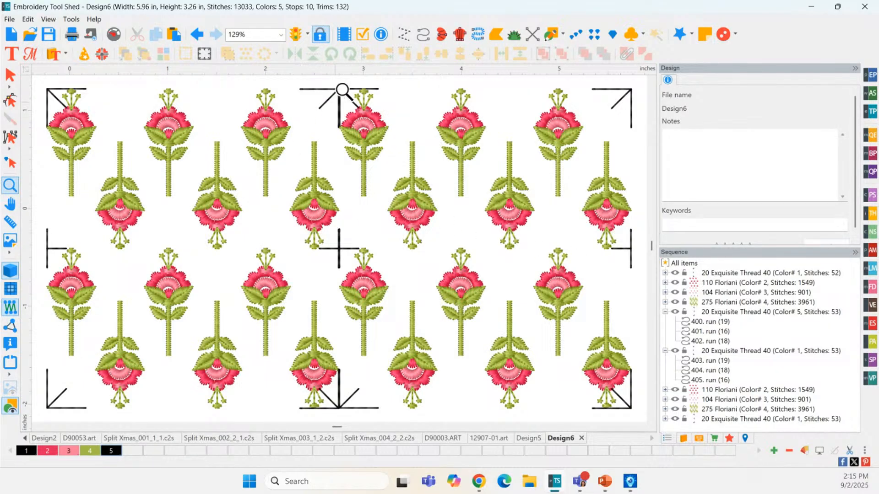
{"action": "scroll", "coordinate": [343, 90], "scroll_direction": "down", "scroll_amount": 2}
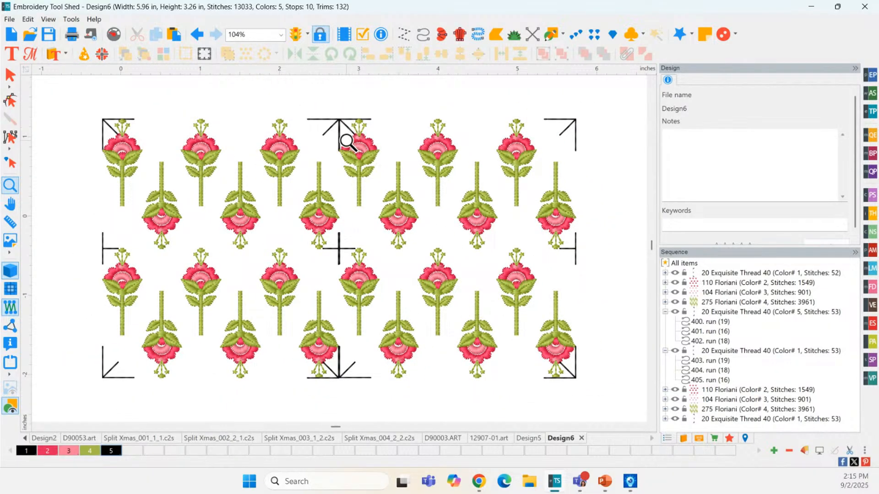
- Create a new blank design and place a Buttonhole09 decorative buttonhole in it
{"action": "left_click", "coordinate": [11, 35]}
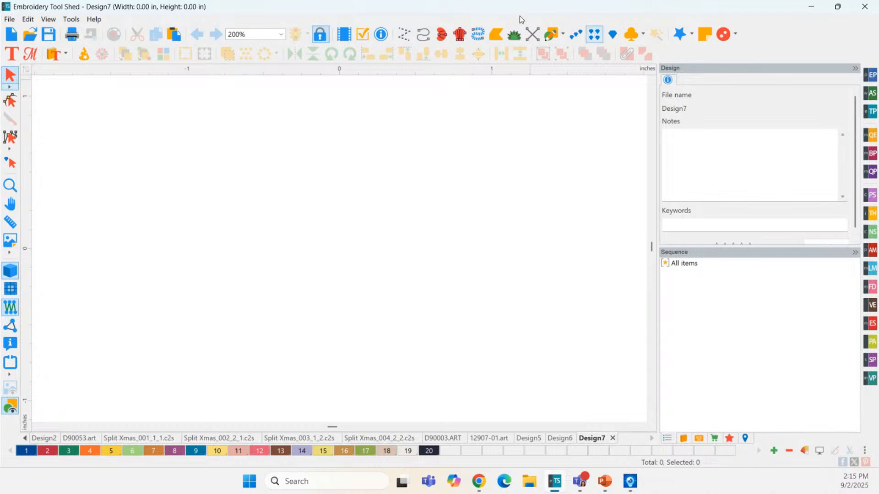
{"action": "left_click", "coordinate": [735, 36]}
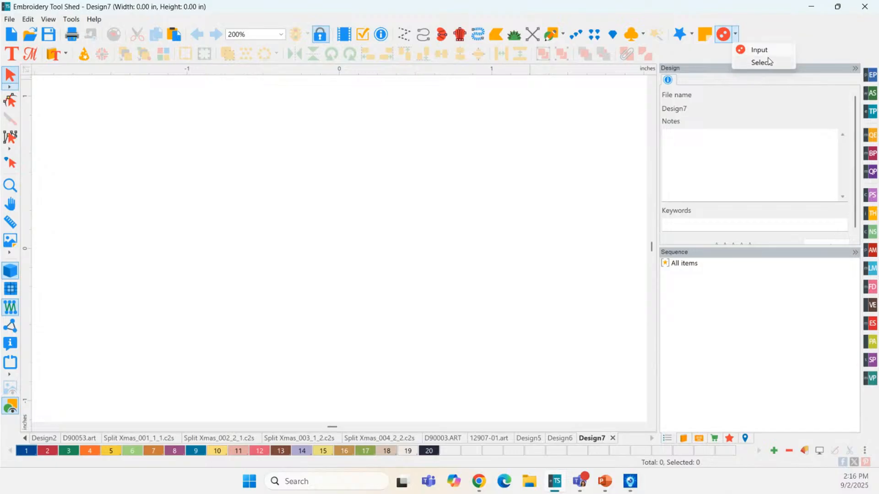
{"action": "left_click", "coordinate": [760, 63]}
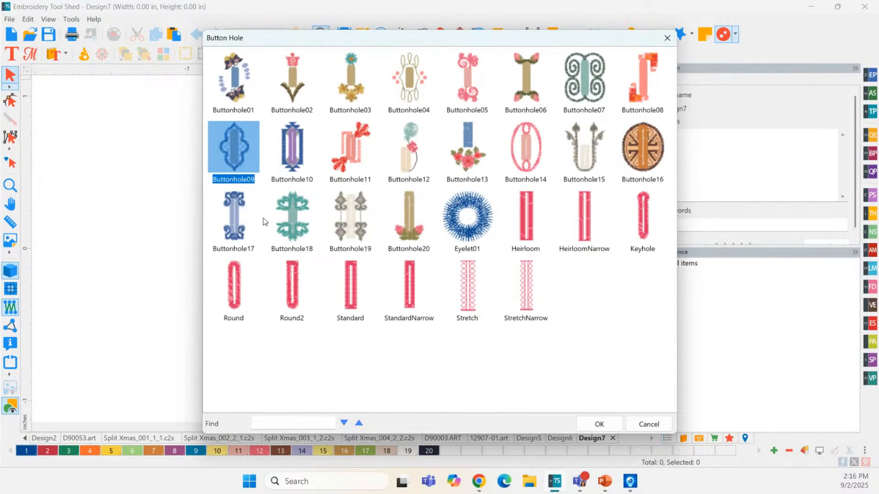
{"action": "double_click", "coordinate": [237, 159]}
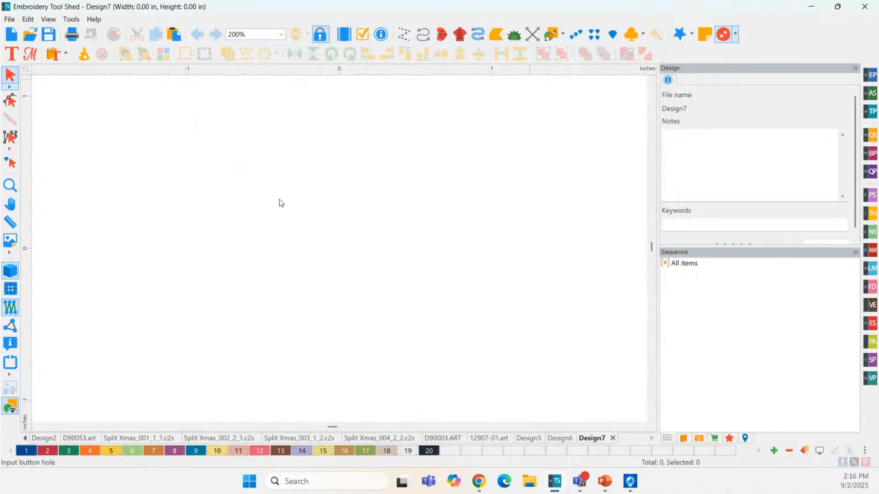
{"action": "left_click", "coordinate": [286, 170]}
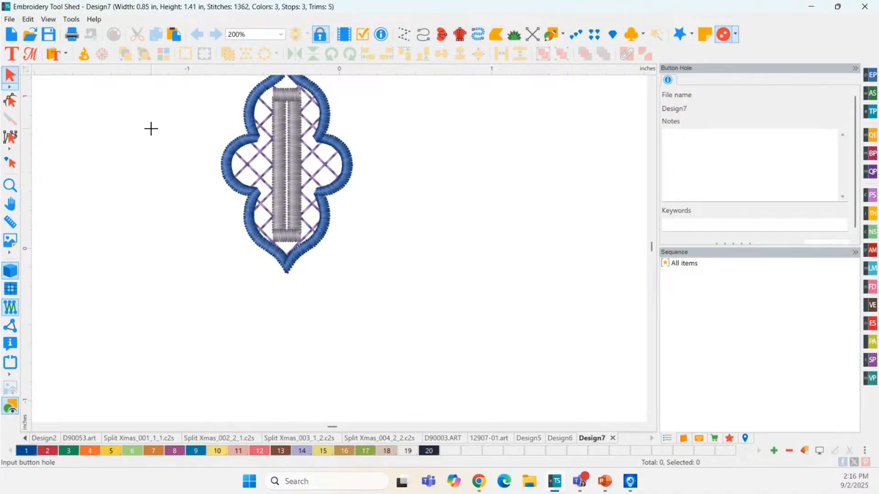
{"action": "left_click", "coordinate": [651, 80]}
{"action": "left_click", "coordinate": [651, 80]}
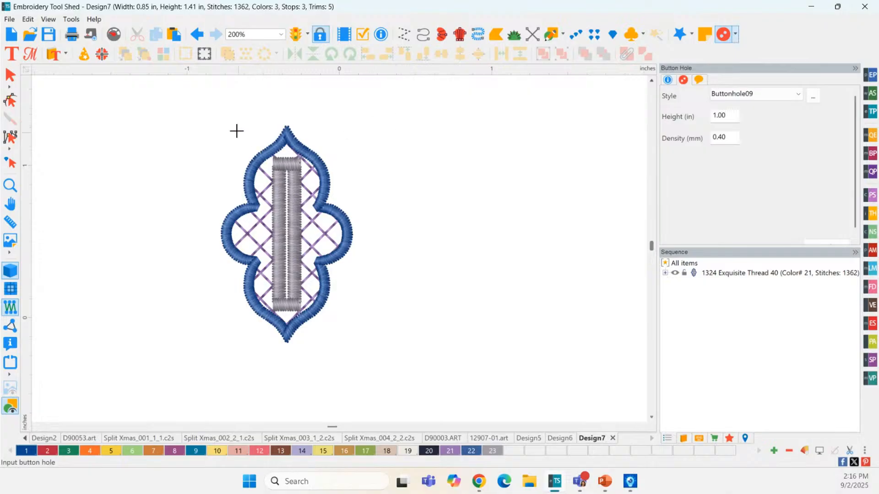
- Select the buttonhole and set up a Repeat of 1 across and 3 down
{"action": "left_click", "coordinate": [10, 75]}
{"action": "key", "text": "ctrl+a"}
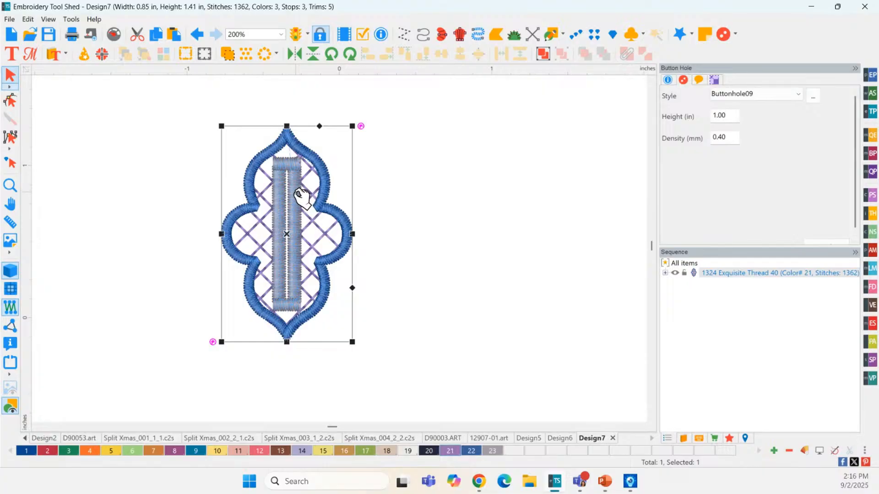
{"action": "left_click", "coordinate": [246, 54]}
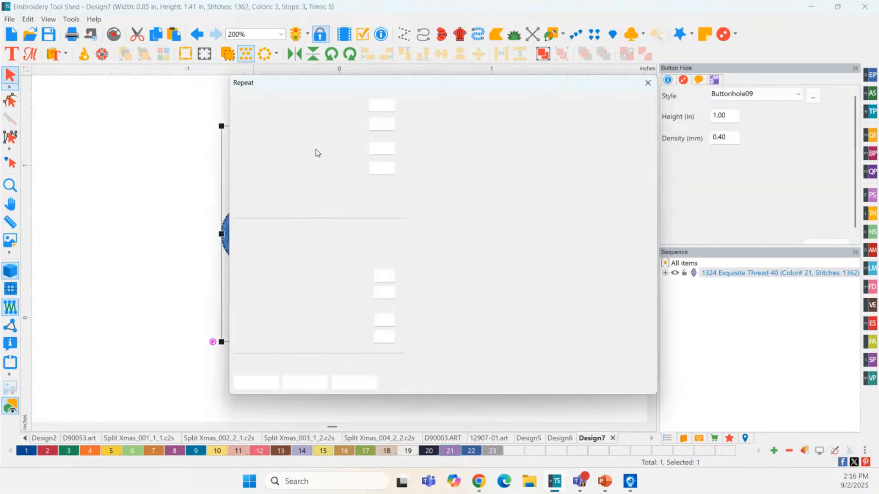
{"action": "left_click", "coordinate": [396, 122]}
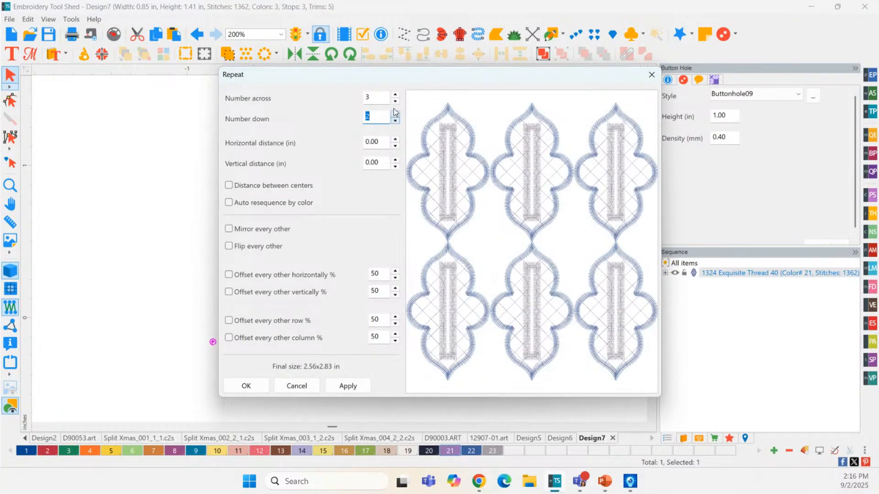
{"action": "left_click", "coordinate": [395, 101]}
{"action": "left_click", "coordinate": [396, 114]}
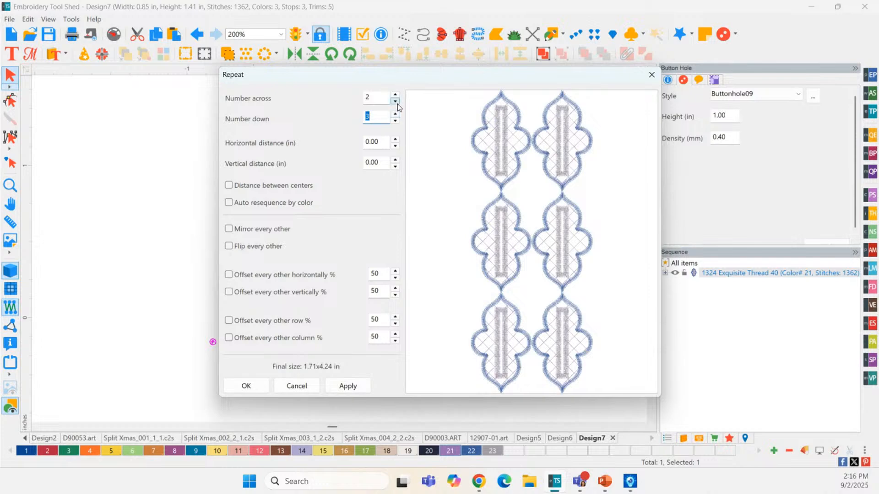
{"action": "left_click", "coordinate": [396, 102]}
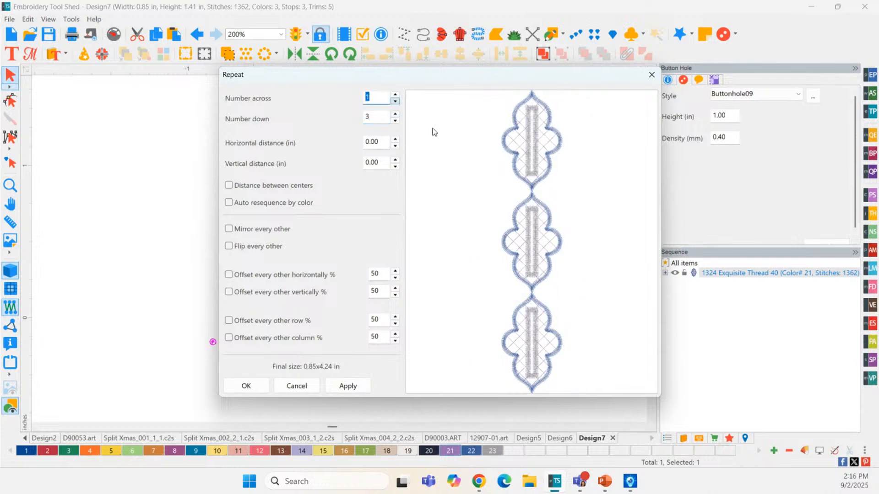
- Set the repeat's horizontal and vertical distances to 1.00 in and create the column of buttonholes
{"action": "left_click", "coordinate": [383, 145]}
{"action": "type", "text": "1"}
{"action": "left_click", "coordinate": [364, 384]}
{"action": "left_click", "coordinate": [395, 160]}
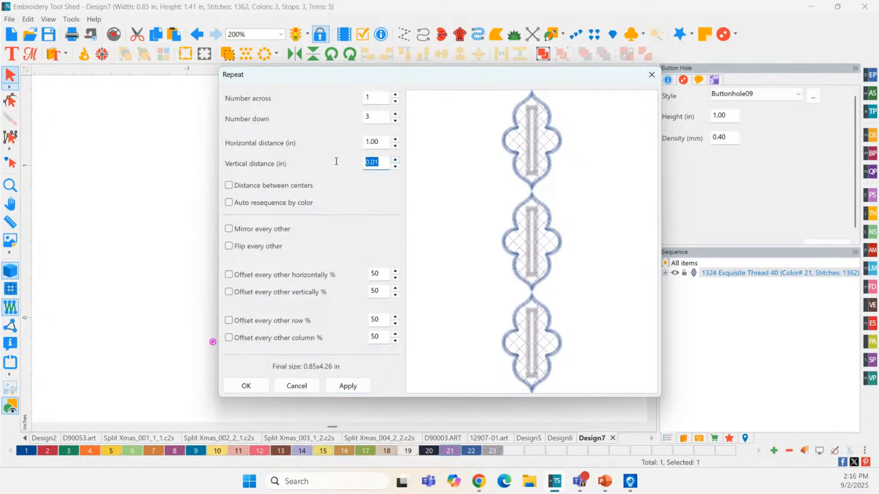
{"action": "type", "text": "1"}
{"action": "left_click", "coordinate": [348, 386]}
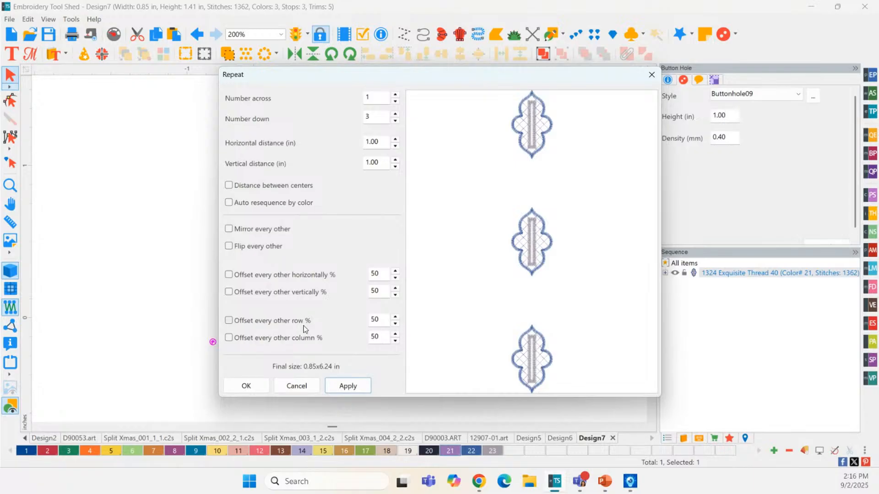
{"action": "left_click", "coordinate": [244, 389]}
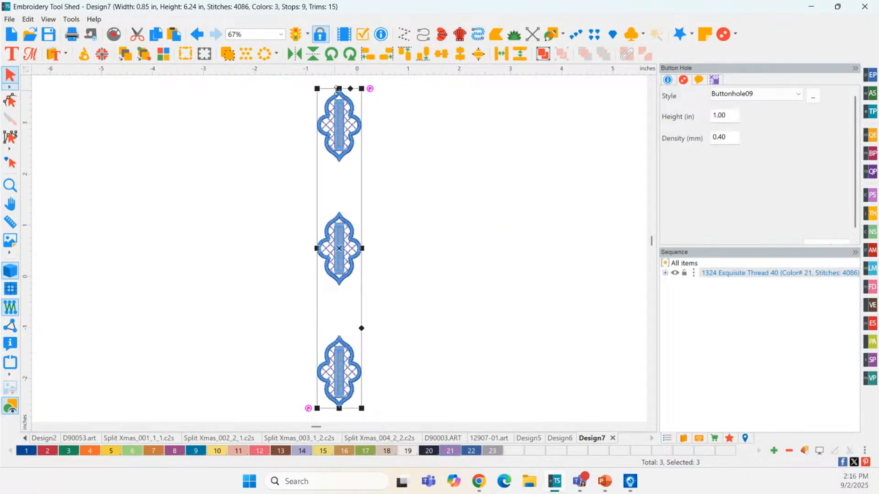
- Add design placement marks along the top and bottom of the three-buttonhole column, at both corners and the centre of each end
{"action": "left_click", "coordinate": [204, 55]}
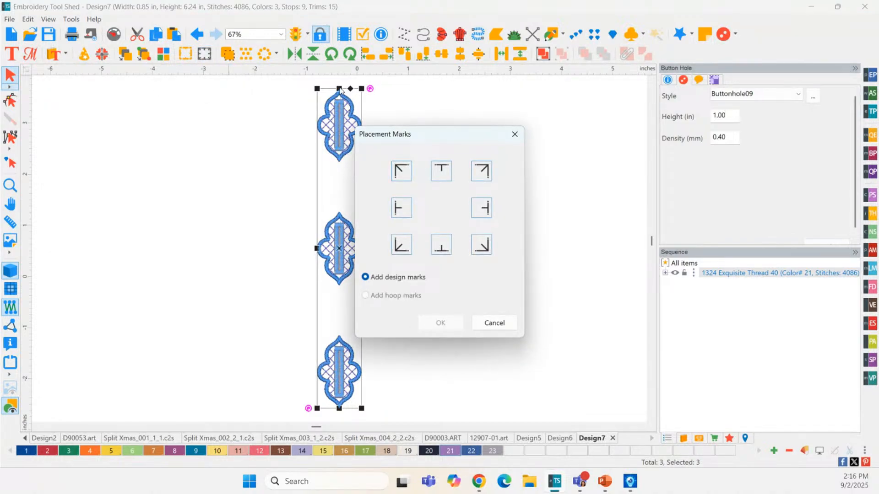
{"action": "left_click", "coordinate": [402, 171]}
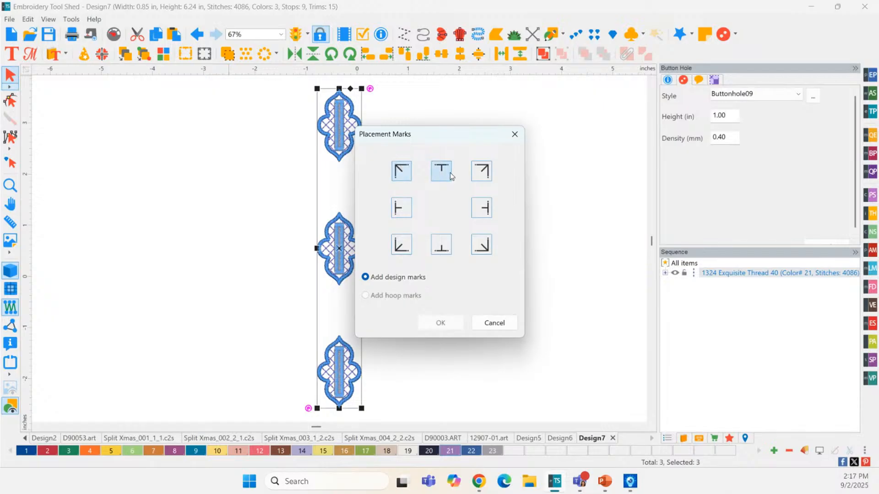
{"action": "left_click", "coordinate": [450, 172]}
{"action": "left_click", "coordinate": [481, 171]}
{"action": "left_click", "coordinate": [398, 247]}
{"action": "left_click", "coordinate": [441, 246]}
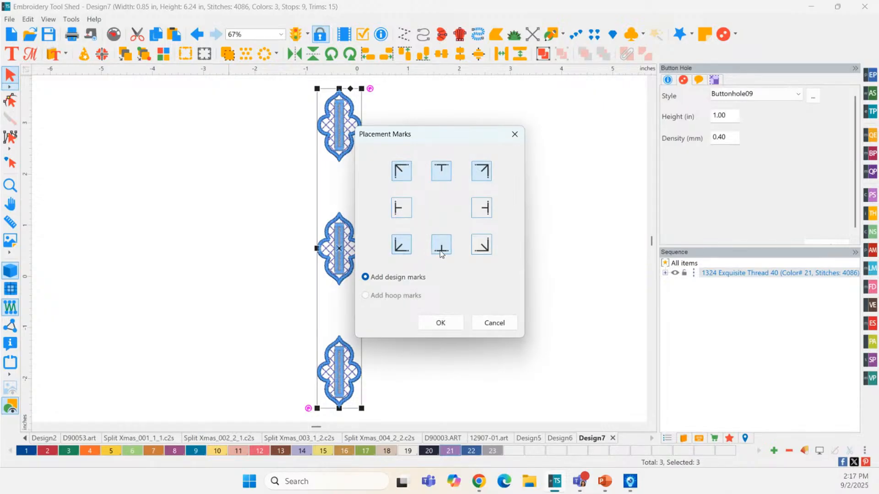
{"action": "left_click", "coordinate": [488, 247]}
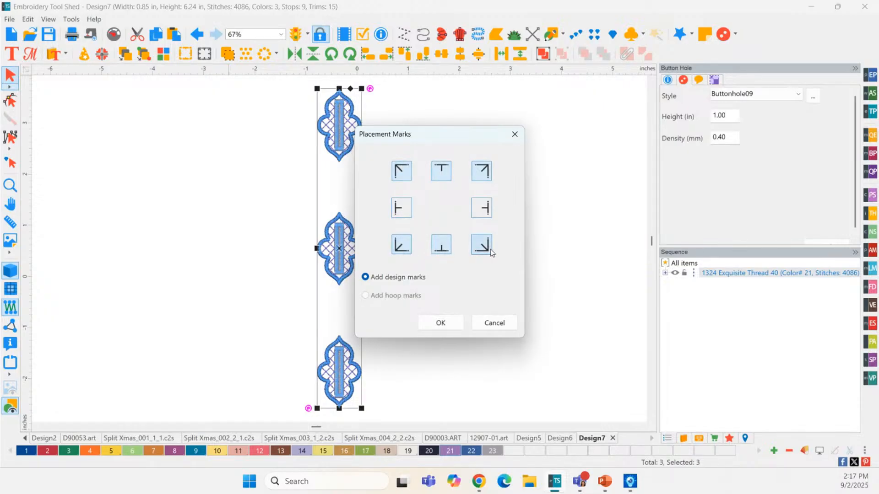
{"action": "left_click", "coordinate": [442, 171]}
{"action": "left_click", "coordinate": [480, 246]}
{"action": "left_click", "coordinate": [446, 327]}
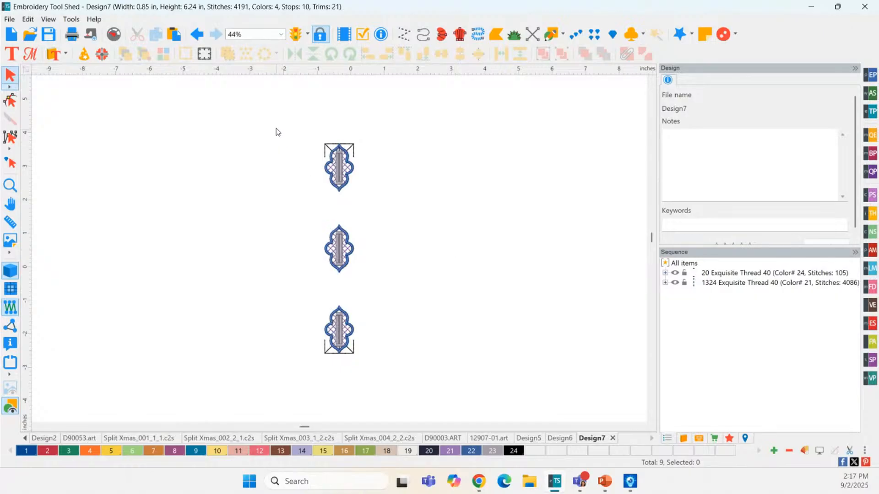
- Duplicate the marked buttonhole column and move the copy down about 6.23 in so its top marks overlap the original's bottom marks
{"action": "left_click_drag", "start_coordinate": [276, 103], "coordinate": [390, 367]}
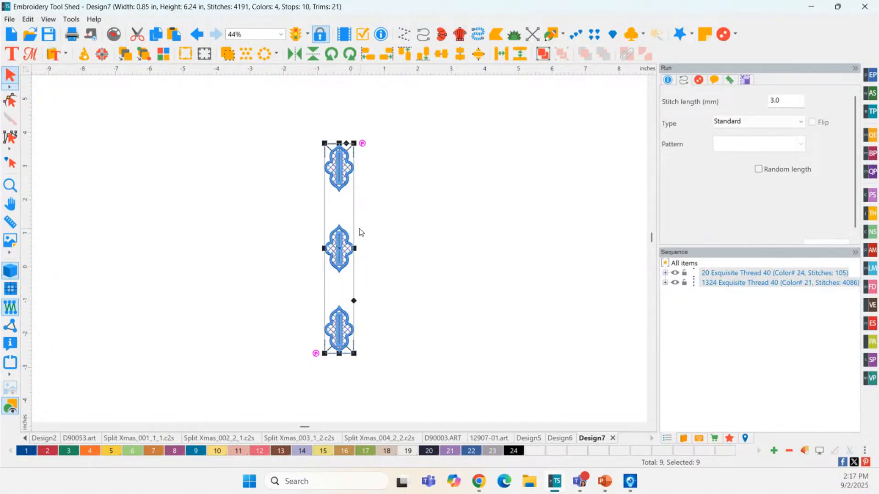
{"action": "key", "text": "ctrl+v"}
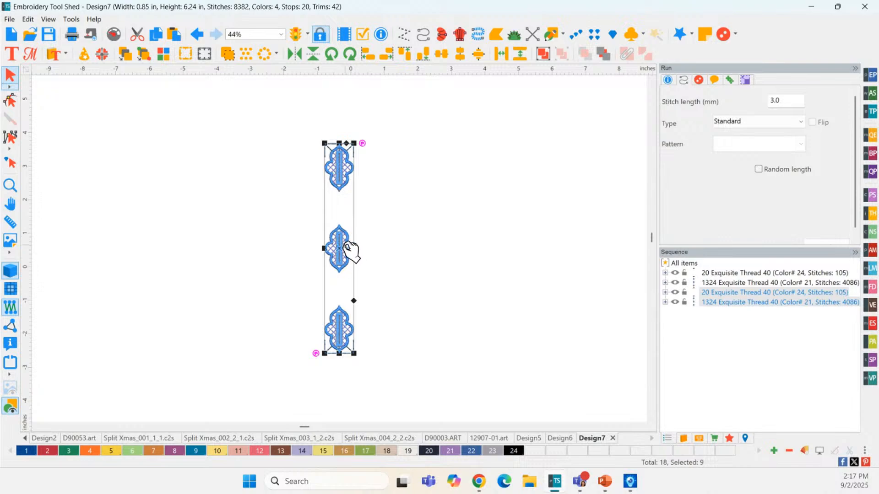
{"action": "left_click_drag", "start_coordinate": [344, 249], "coordinate": [350, 462]}
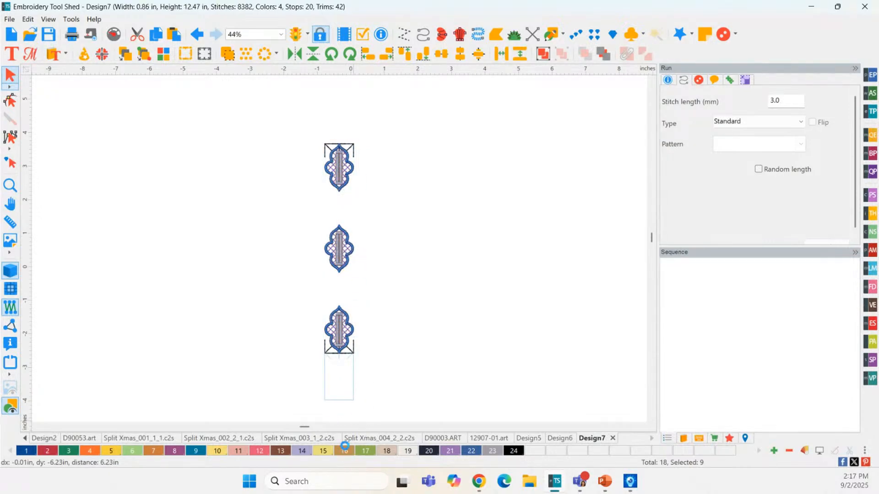
{"action": "left_click", "coordinate": [444, 264]}
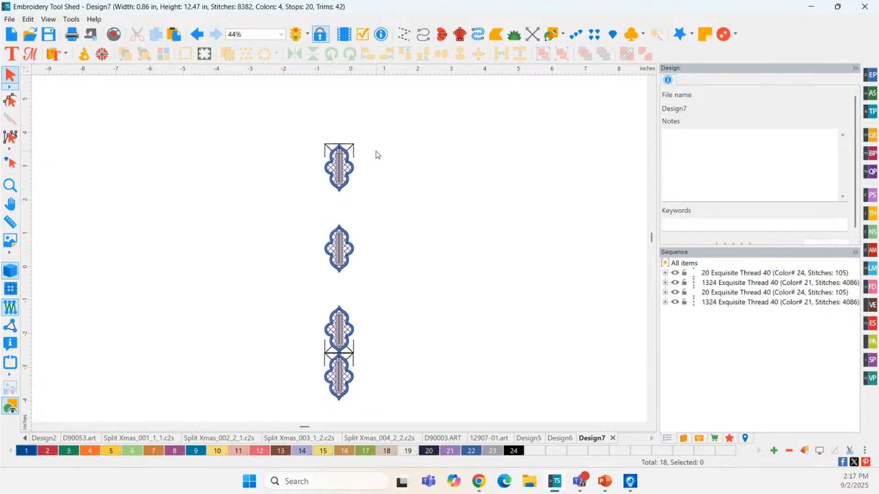
{"action": "double_click", "coordinate": [11, 186]}
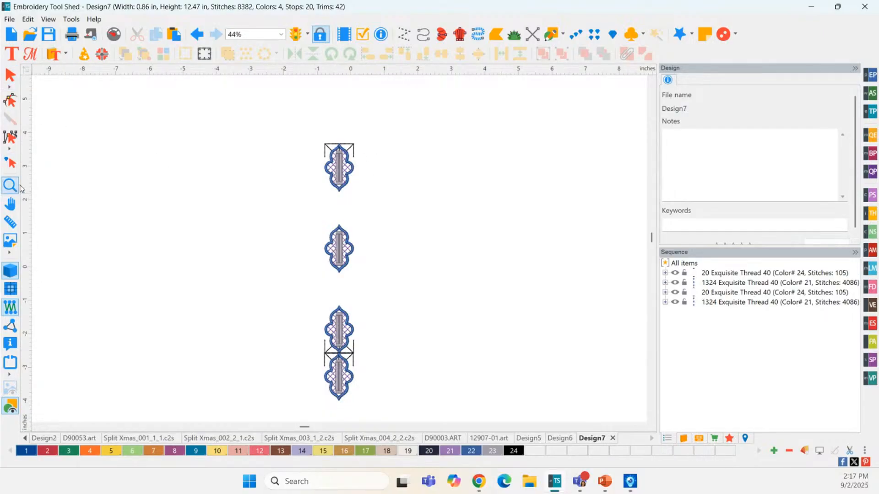
- Undo the duplicated column, the placement marks and the three-down repeat to return to the single buttonhole
{"action": "key", "text": "ctrl+z"}
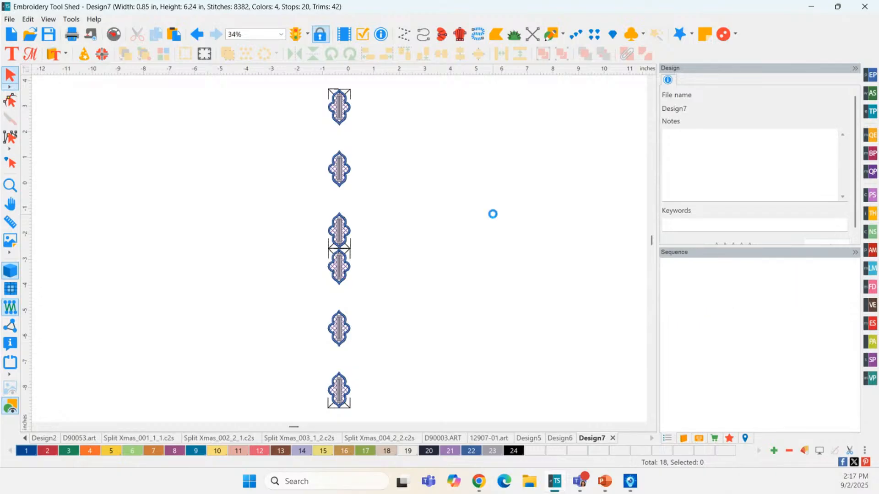
{"action": "key", "text": "Delete"}
{"action": "scroll", "coordinate": [458, 222], "scroll_direction": "up", "scroll_amount": 4}
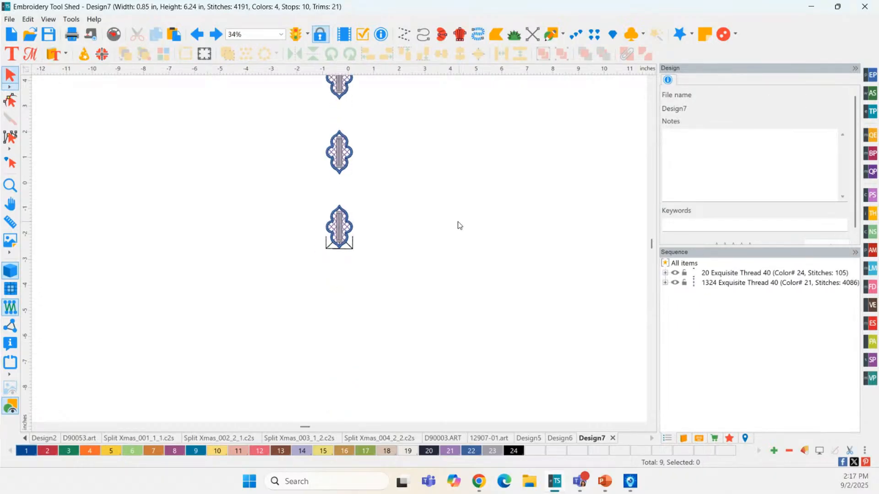
{"action": "key", "text": "ctrl+z"}
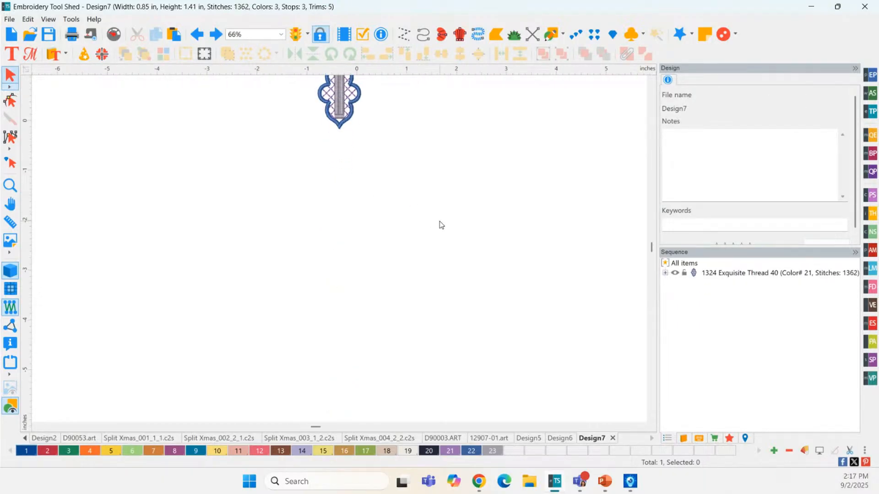
{"action": "scroll", "coordinate": [650, 81], "scroll_direction": "up", "scroll_amount": 3}
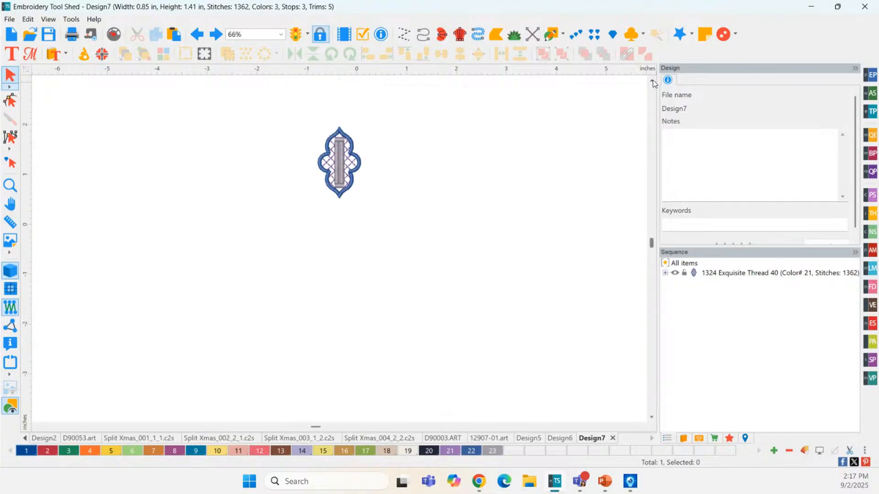
- Select the single buttonhole and set up a Repeat of 1 across and 4 down
{"action": "left_click_drag", "start_coordinate": [277, 131], "coordinate": [414, 293]}
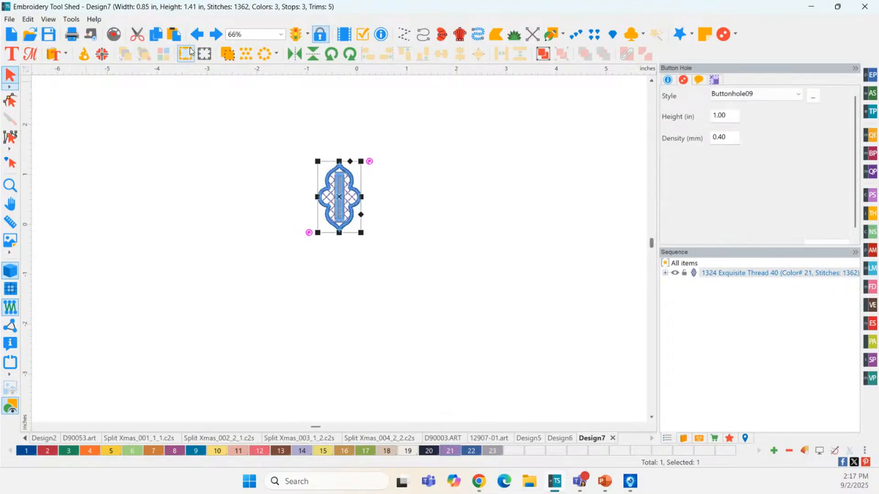
{"action": "left_click", "coordinate": [246, 54]}
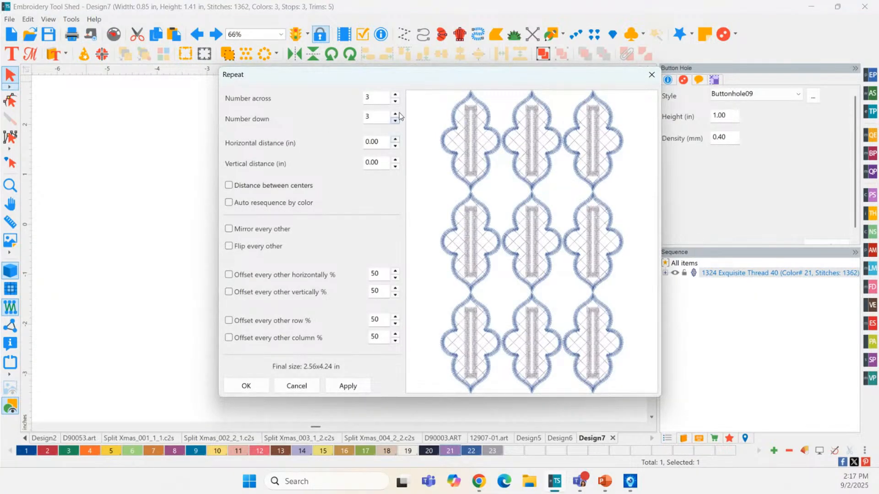
{"action": "left_click", "coordinate": [395, 101]}
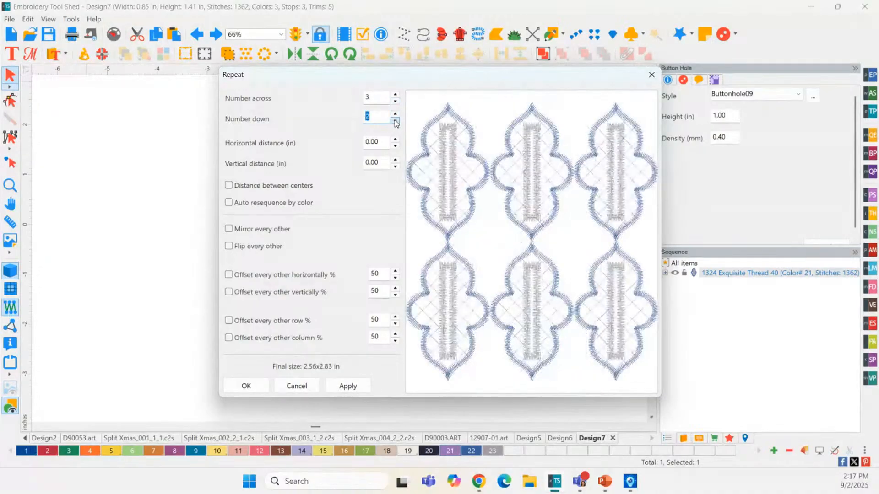
{"action": "left_click", "coordinate": [395, 120]}
{"action": "left_click", "coordinate": [395, 113]}
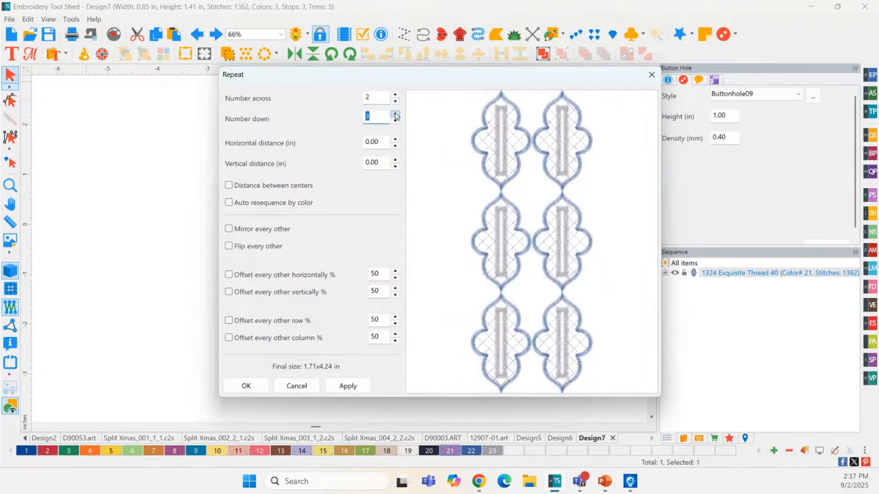
{"action": "left_click", "coordinate": [395, 113]}
{"action": "left_click", "coordinate": [395, 101]}
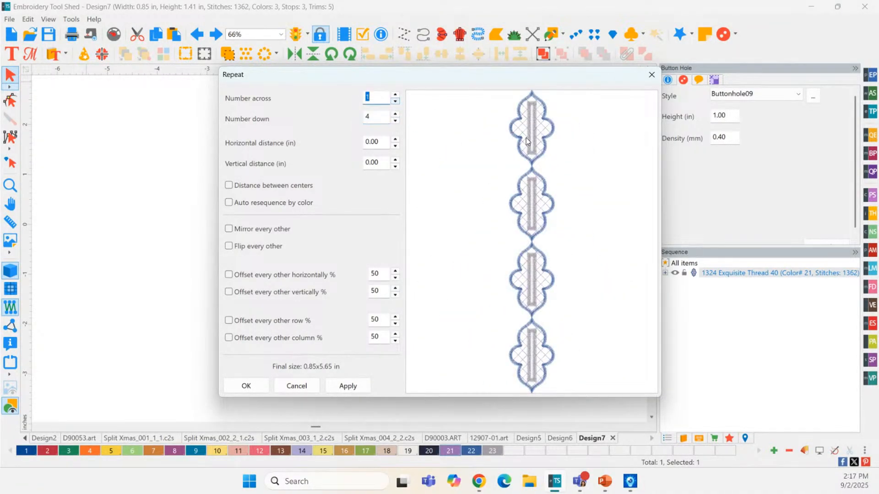
- Set the repeat's horizontal distance to -0.01 in and vertical distance to 1.00 in, and create the column of four buttonholes
{"action": "left_click", "coordinate": [395, 145]}
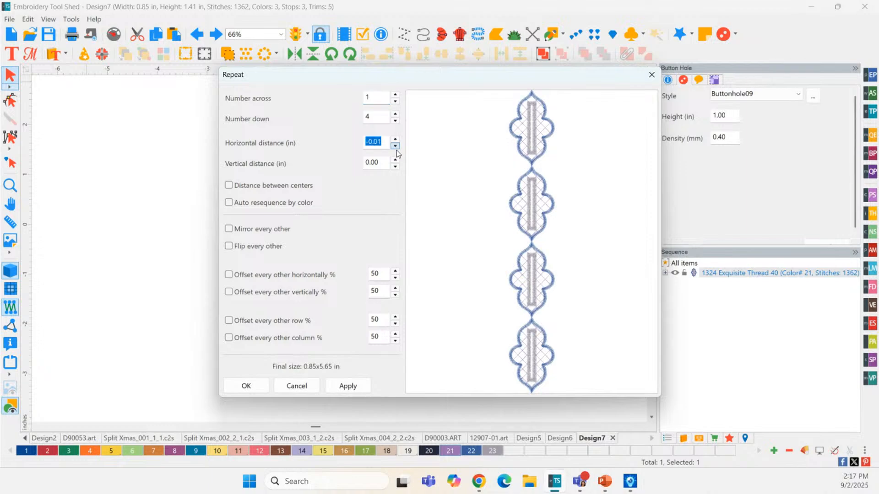
{"action": "double_click", "coordinate": [382, 161]}
{"action": "type", "text": "1"}
{"action": "left_click", "coordinate": [373, 274]}
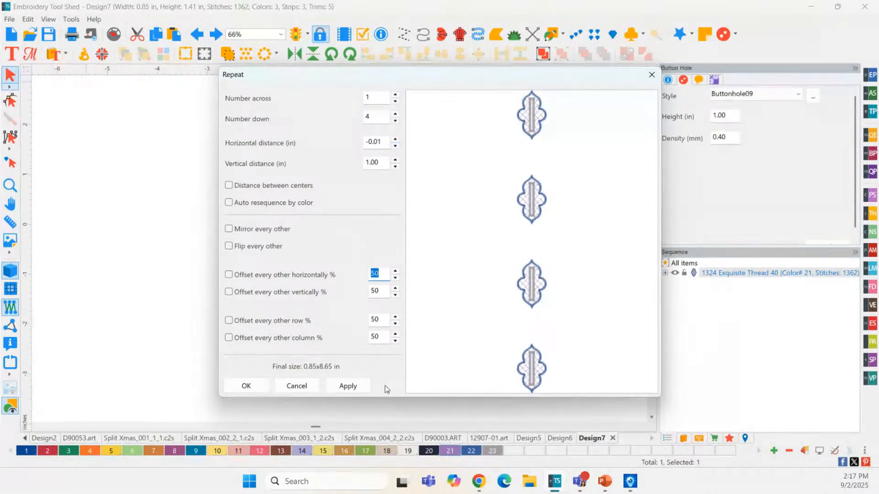
{"action": "left_click", "coordinate": [339, 386]}
{"action": "left_click", "coordinate": [246, 386]}
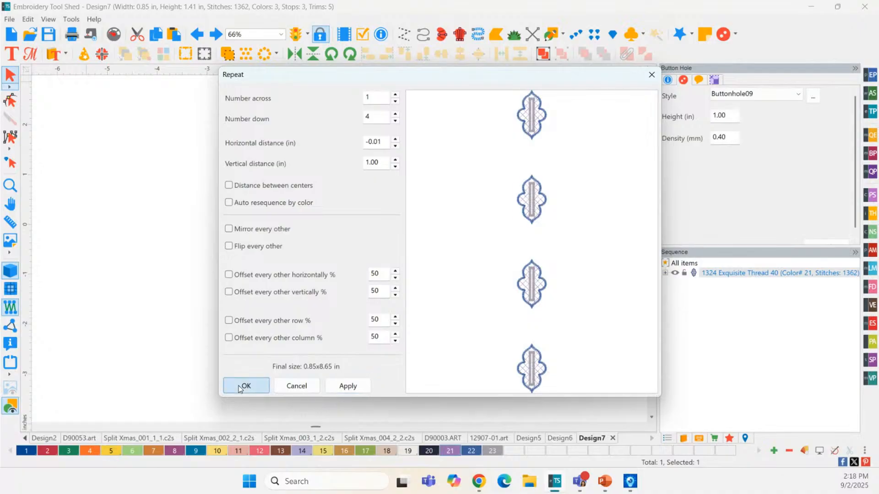
- Add design placement marks to the corners and centres of the four-buttonhole column's top and bottom ends
{"action": "left_click", "coordinate": [204, 53]}
{"action": "left_click", "coordinate": [397, 174]}
{"action": "left_click", "coordinate": [439, 174]}
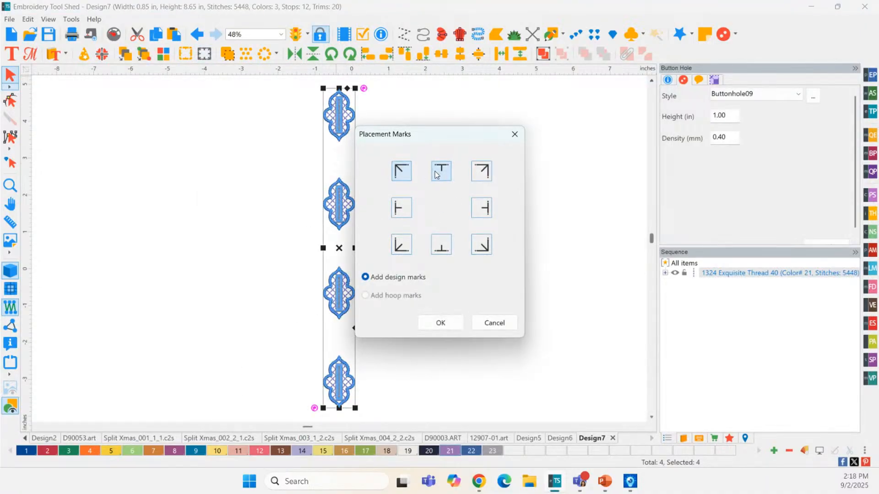
{"action": "left_click", "coordinate": [484, 177]}
{"action": "left_click", "coordinate": [481, 245]}
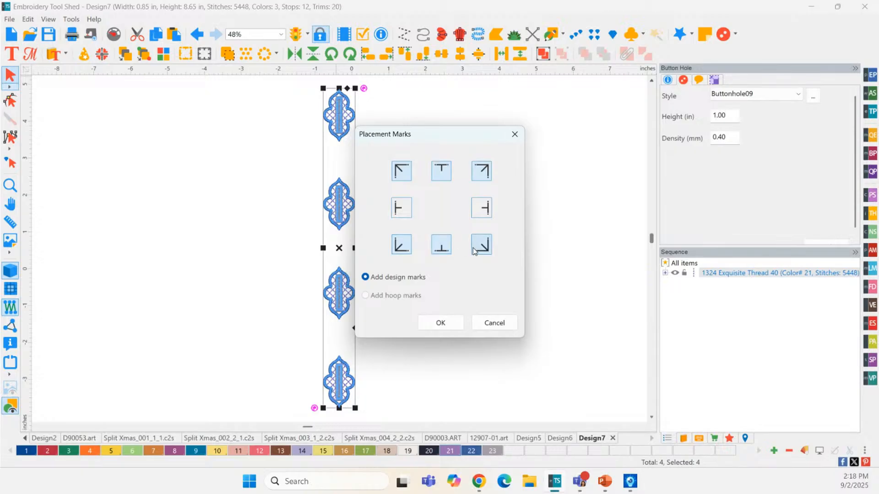
{"action": "left_click", "coordinate": [446, 323]}
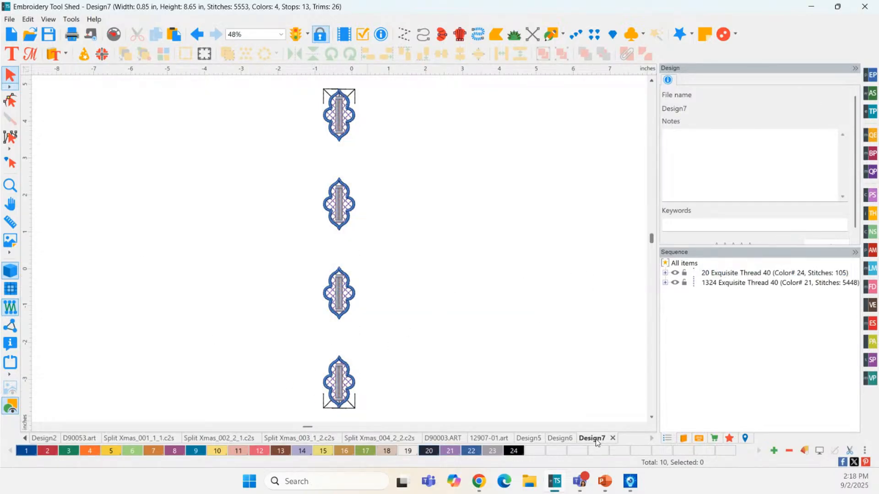
- Select the three run segments of the bottom placement marks and recolor them with thread color 20 (Ink, 5552)
{"action": "left_click", "coordinate": [665, 272]}
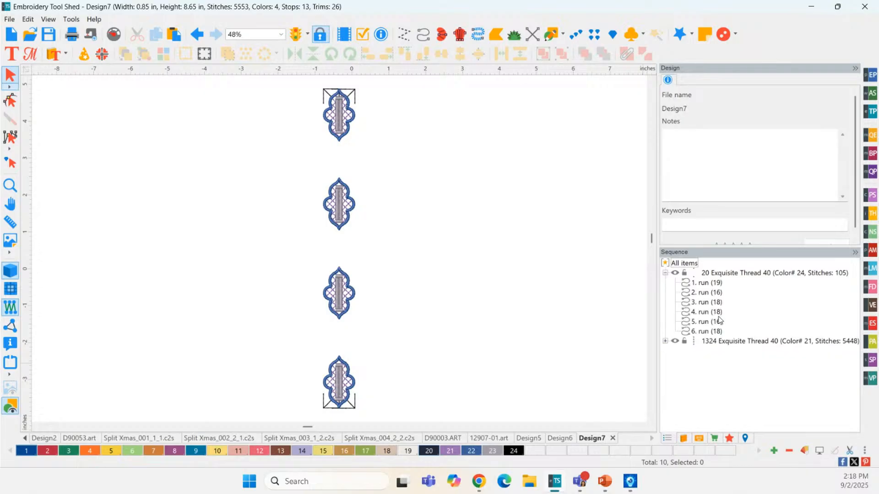
{"action": "left_click", "coordinate": [705, 314]}
{"action": "left_click", "coordinate": [705, 322]}
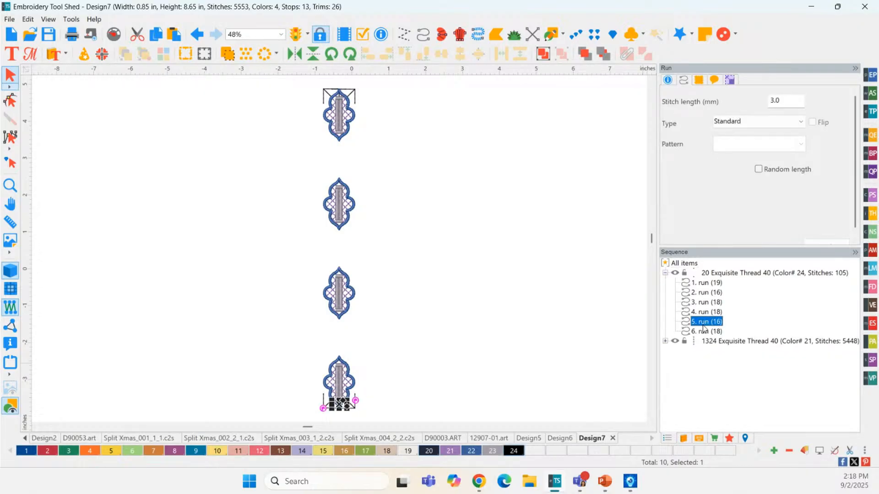
{"action": "left_click", "coordinate": [701, 322]}
{"action": "left_click", "coordinate": [698, 314]}
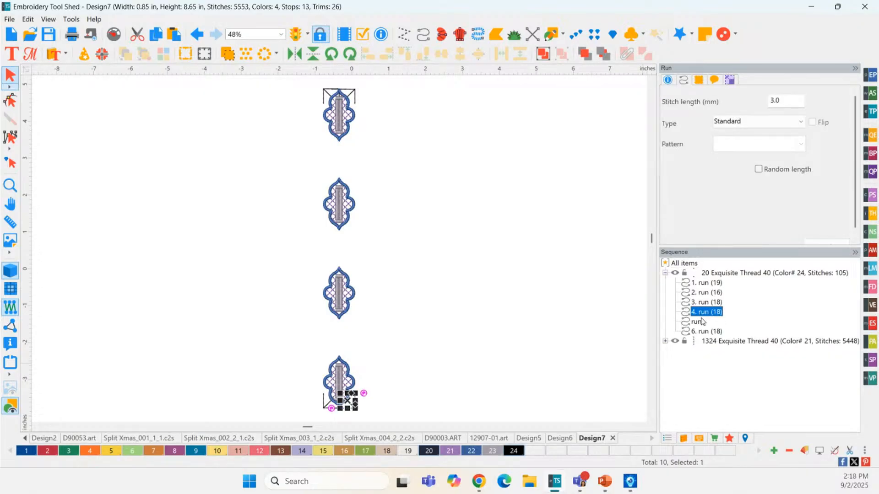
{"action": "left_click", "coordinate": [699, 322], "text": "ctrl"}
{"action": "left_click", "coordinate": [706, 334], "text": "ctrl"}
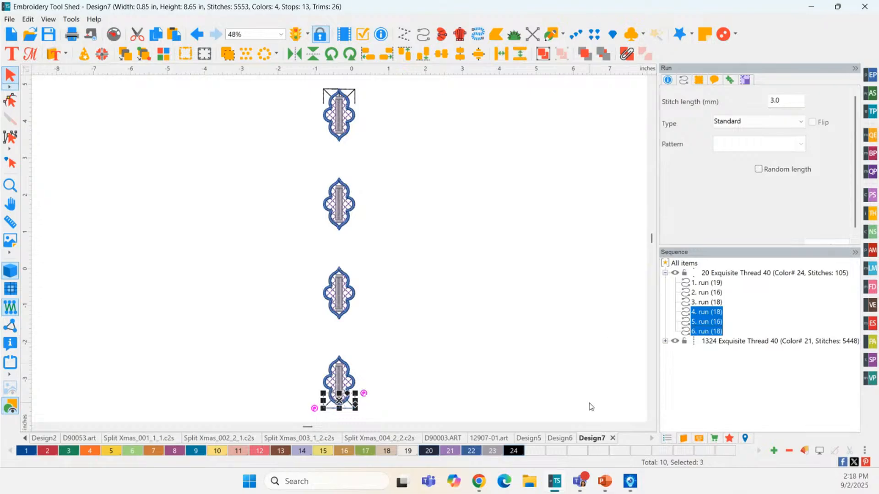
{"action": "left_click", "coordinate": [429, 451]}
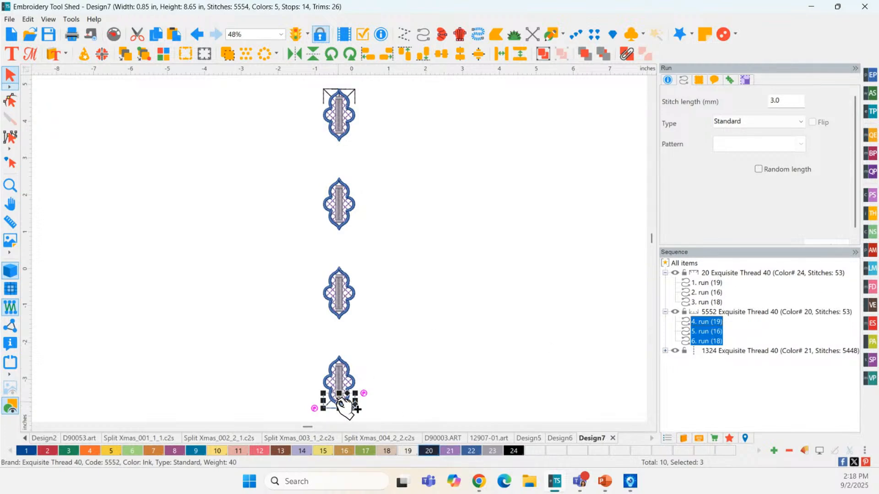
- Group the three bottom placement mark runs, and group the three top placement mark runs separately
{"action": "key", "text": "ctrl+g"}
{"action": "left_click", "coordinate": [735, 273]}
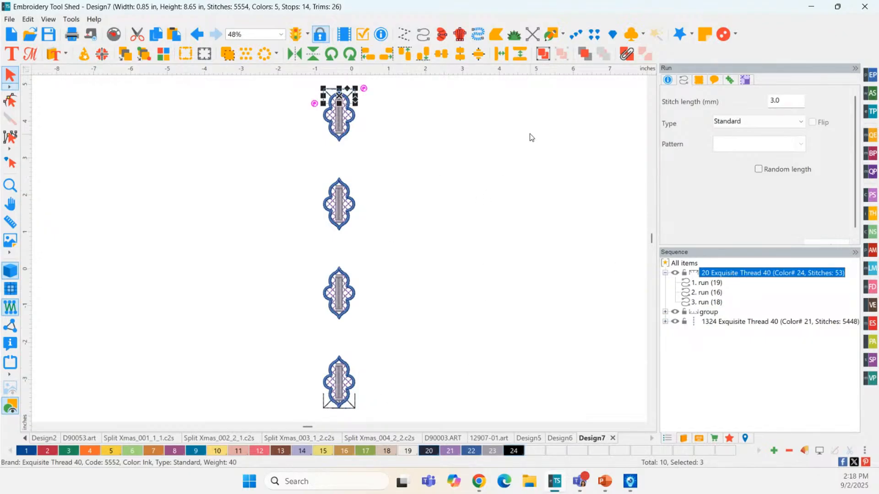
{"action": "key", "text": "ctrl+g"}
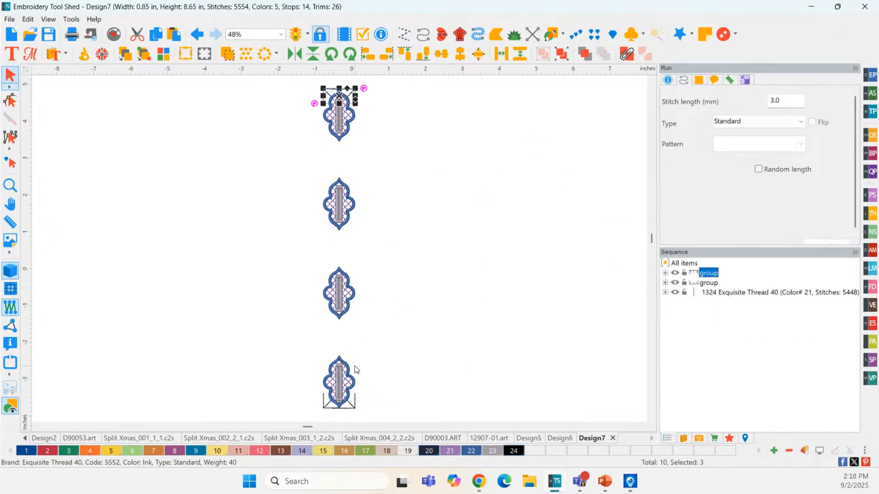
- Move the bottom placement mark group up to just above the fourth buttonhole, in line with the top mark group
{"action": "left_click", "coordinate": [709, 282]}
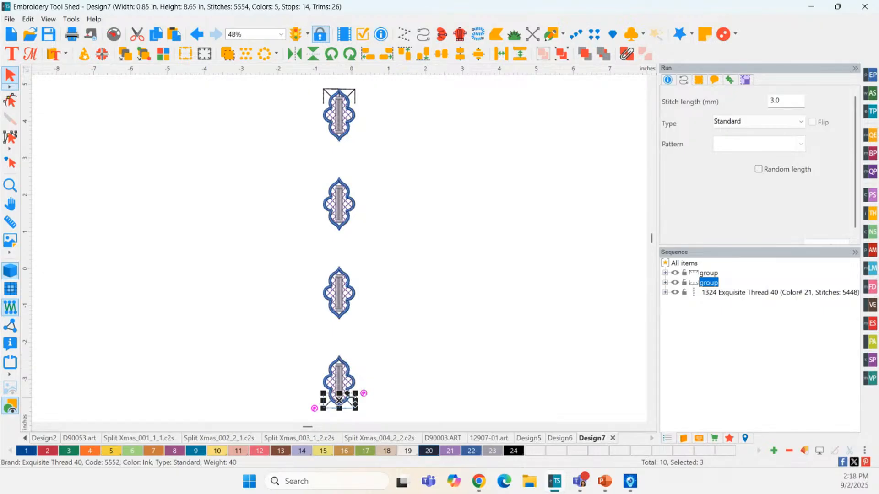
{"action": "left_click_drag", "start_coordinate": [346, 404], "coordinate": [346, 356]}
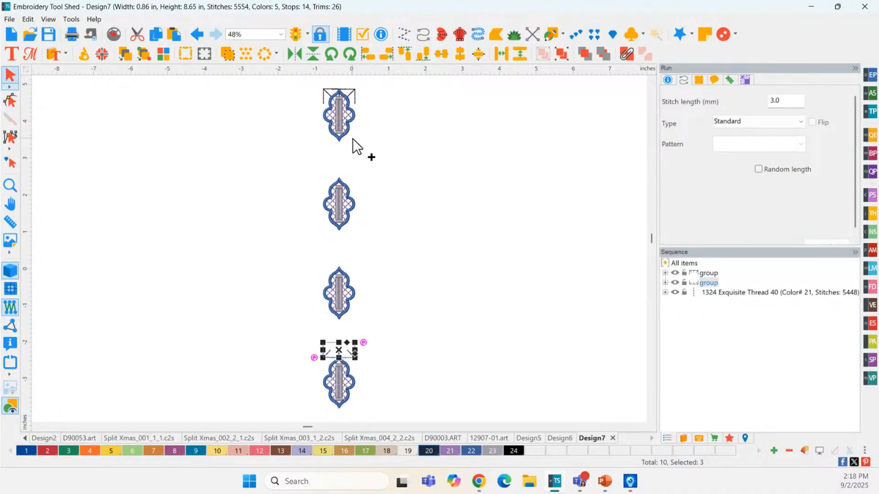
{"action": "left_click", "coordinate": [344, 99], "text": "shift"}
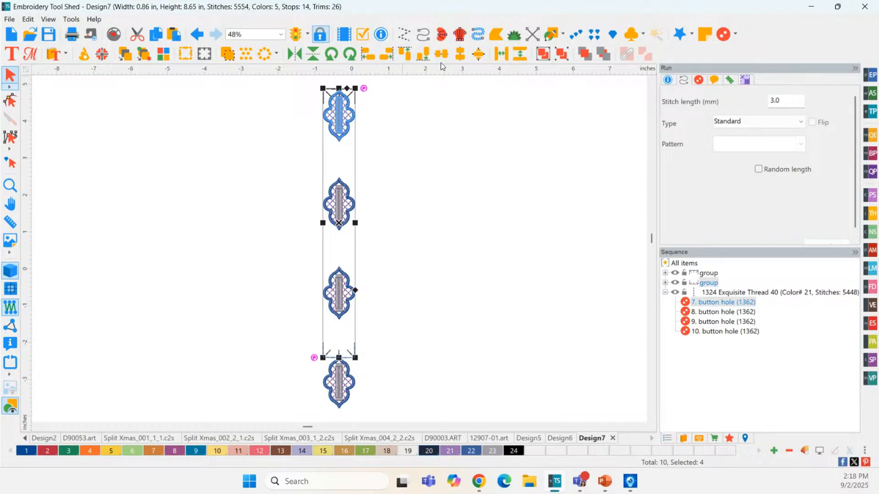
{"action": "left_click", "coordinate": [520, 212]}
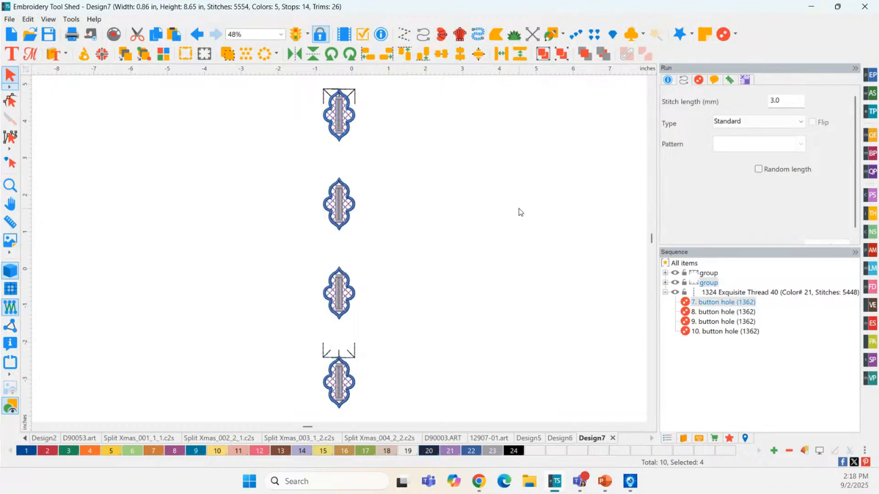
{"action": "left_click", "coordinate": [710, 275]}
{"action": "left_click", "coordinate": [708, 282], "text": "shift"}
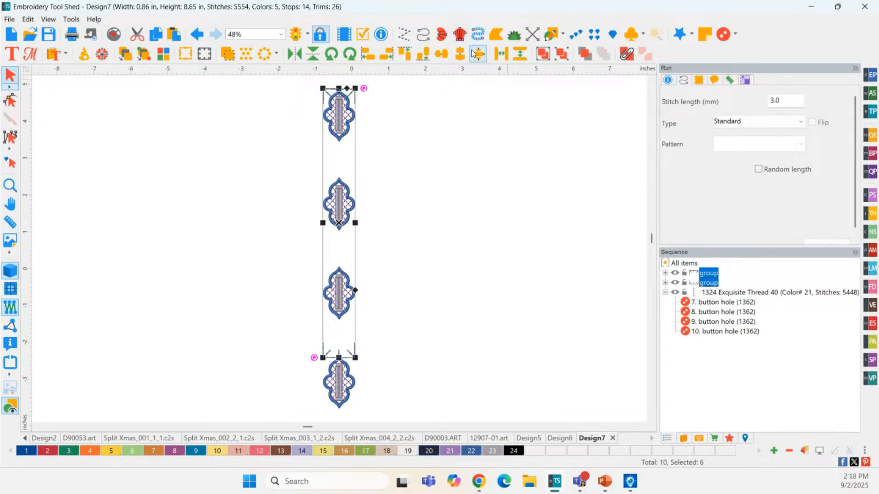
{"action": "left_click", "coordinate": [457, 192]}
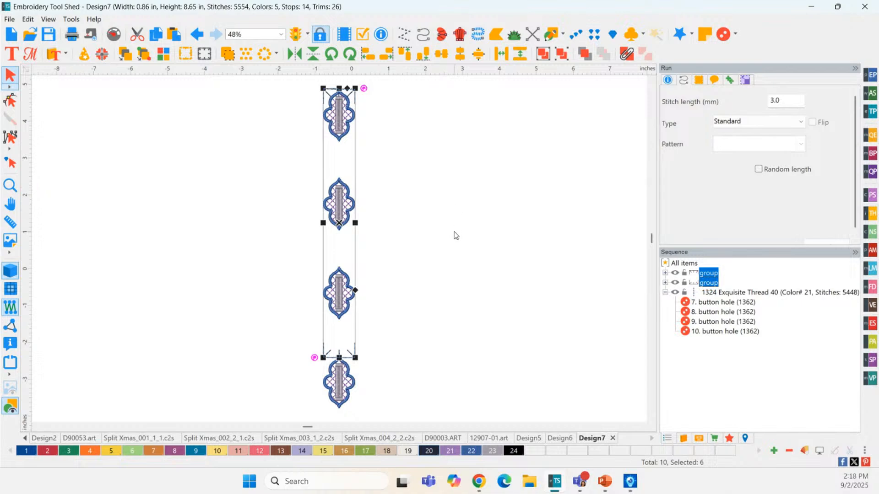
- Delete the fourth buttonhole, below the lower placement marks
{"action": "left_click", "coordinate": [337, 389]}
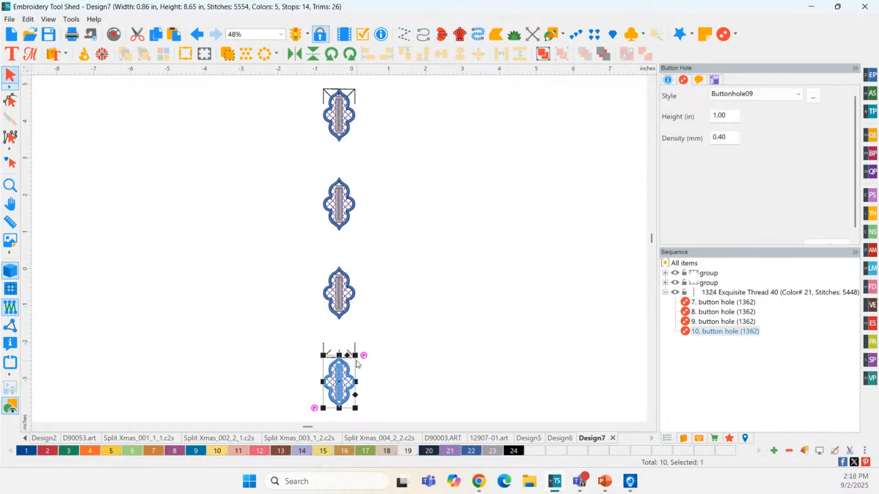
{"action": "key", "text": "Delete"}
{"action": "scroll", "coordinate": [380, 343], "scroll_direction": "up", "scroll_amount": 3}
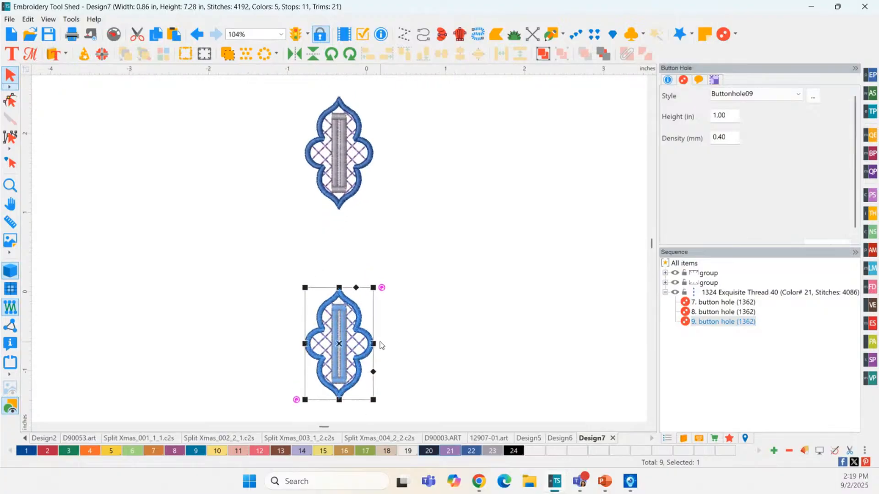
{"action": "scroll", "coordinate": [380, 345], "scroll_direction": "down", "scroll_amount": 3}
- Duplicate the three buttonholes with both mark groups, and place the copy below so its top marks meet the original's bottom marks
{"action": "left_click", "coordinate": [299, 87]}
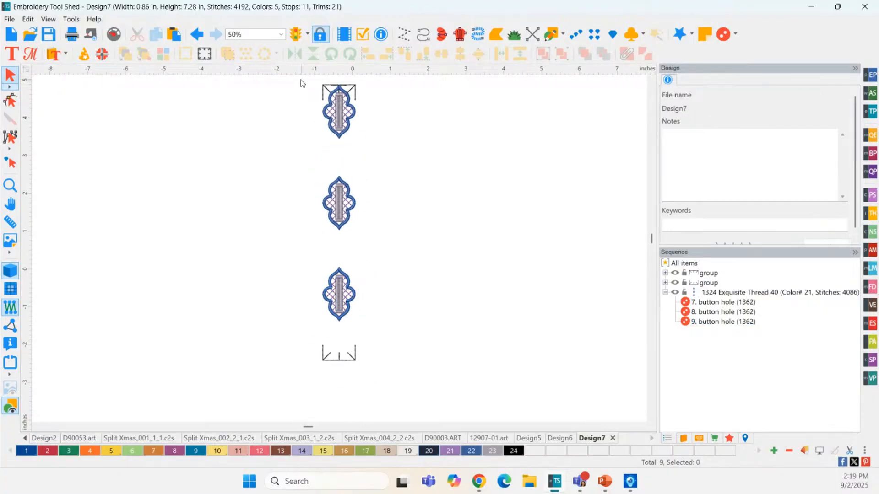
{"action": "left_click_drag", "start_coordinate": [302, 83], "coordinate": [442, 418]}
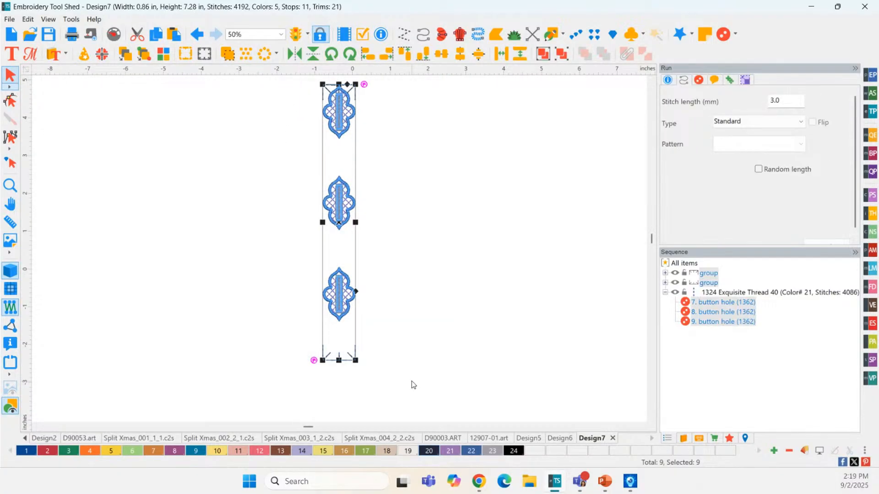
{"action": "key", "text": "ctrl+c"}
{"action": "key", "text": "ctrl+v"}
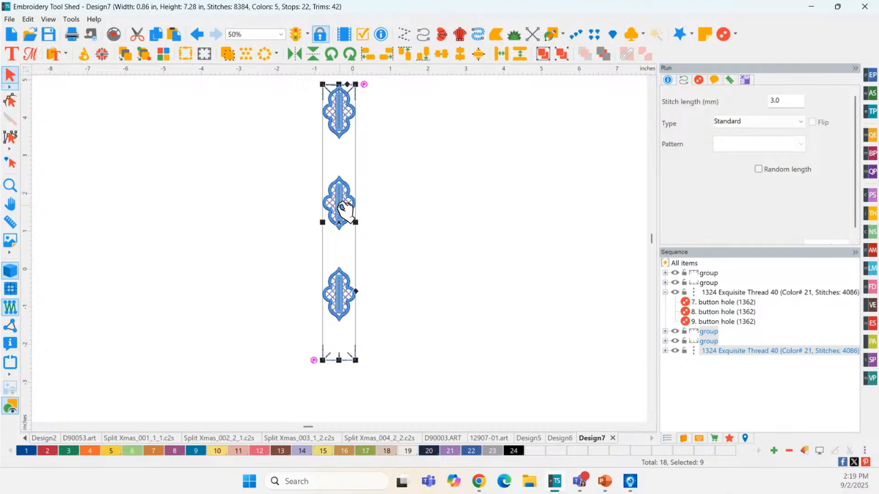
{"action": "left_click_drag", "start_coordinate": [344, 212], "coordinate": [346, 478]}
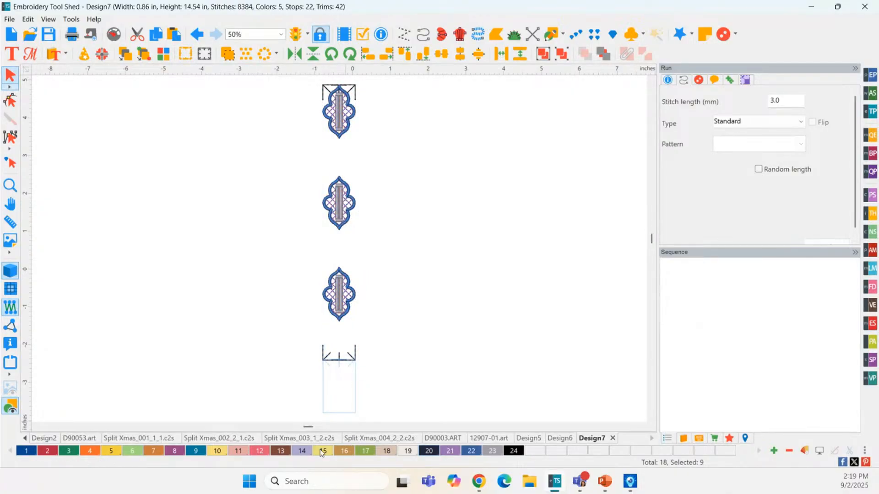
{"action": "double_click", "coordinate": [11, 186]}
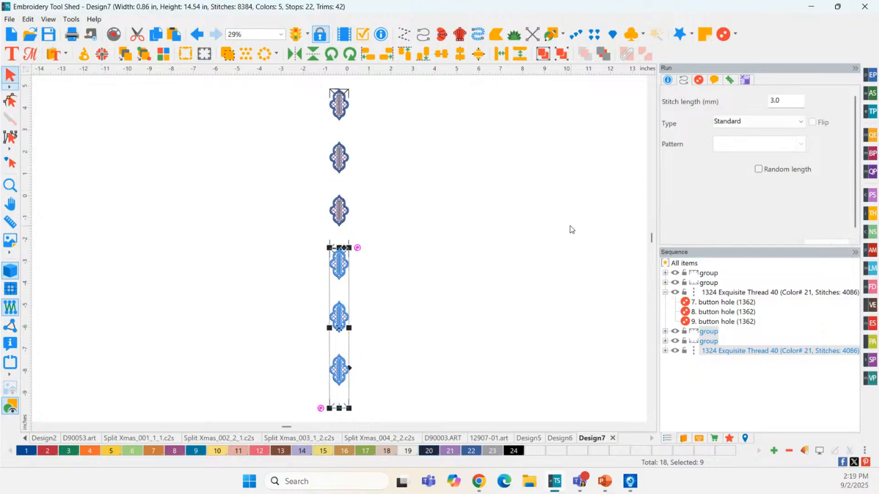
{"action": "left_click", "coordinate": [535, 241]}
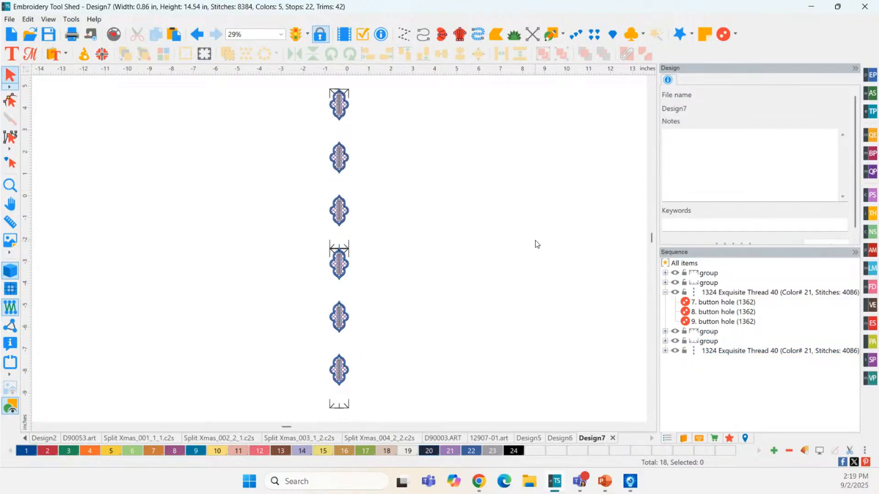
- Rotate the whole six-buttonhole column with its placement marks 90 degrees counterclockwise into a horizontal row
{"action": "scroll", "coordinate": [605, 183], "scroll_direction": "down", "scroll_amount": 1}
{"action": "left_click_drag", "start_coordinate": [284, 88], "coordinate": [485, 421]}
{"action": "left_click", "coordinate": [335, 54]}
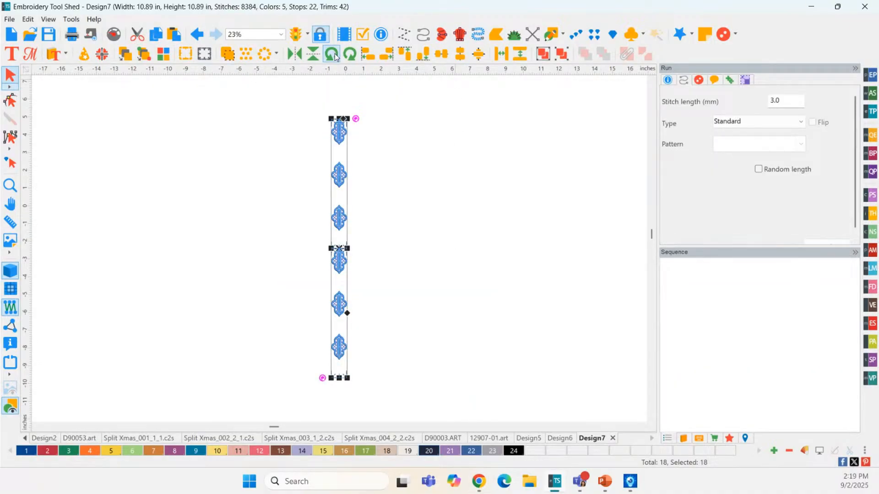
{"action": "left_click", "coordinate": [334, 53]}
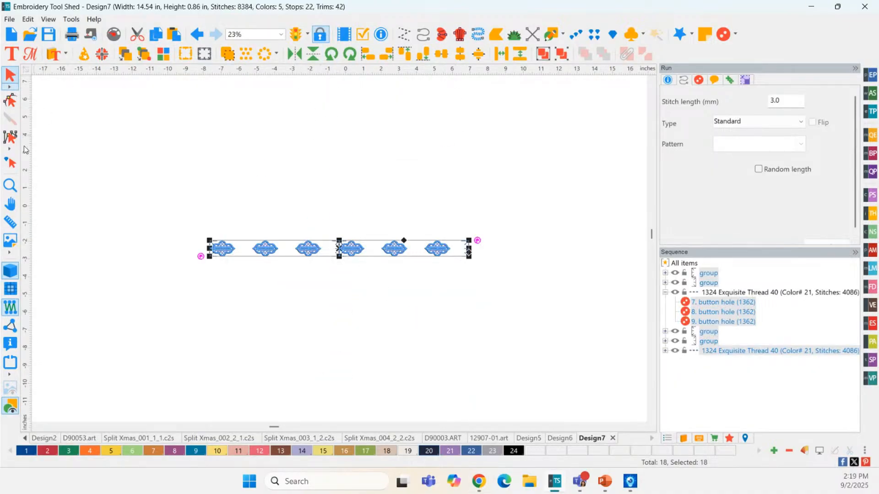
{"action": "left_click", "coordinate": [10, 186]}
{"action": "left_click", "coordinate": [209, 185]}
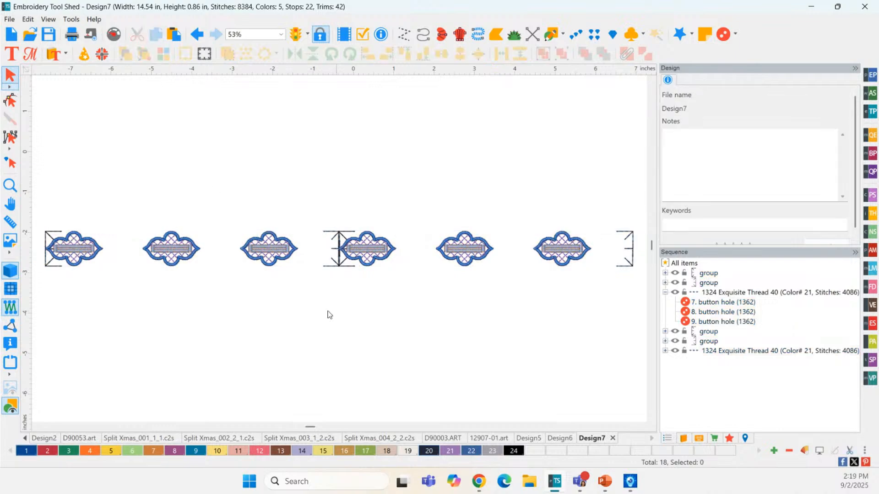
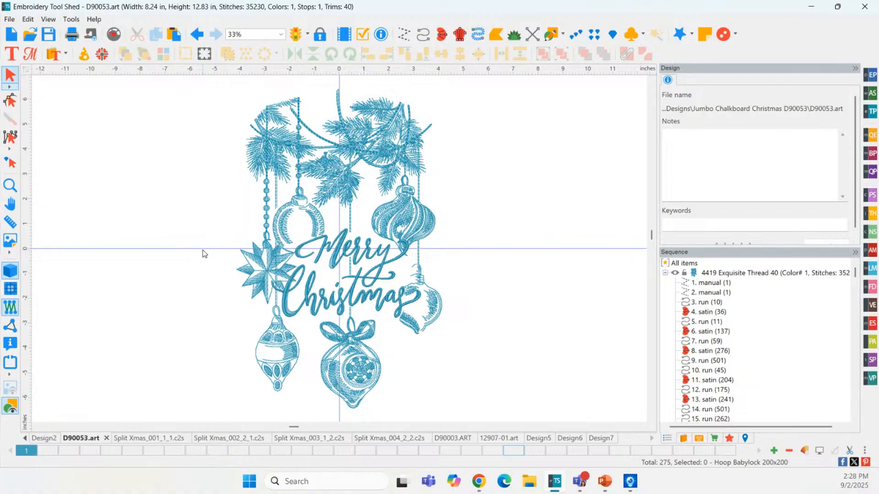
{"action": "right_click", "coordinate": [204, 253]}
{"action": "left_click", "coordinate": [166, 251]}
{"action": "scroll", "coordinate": [339, 252], "scroll_direction": "up", "scroll_amount": 1}
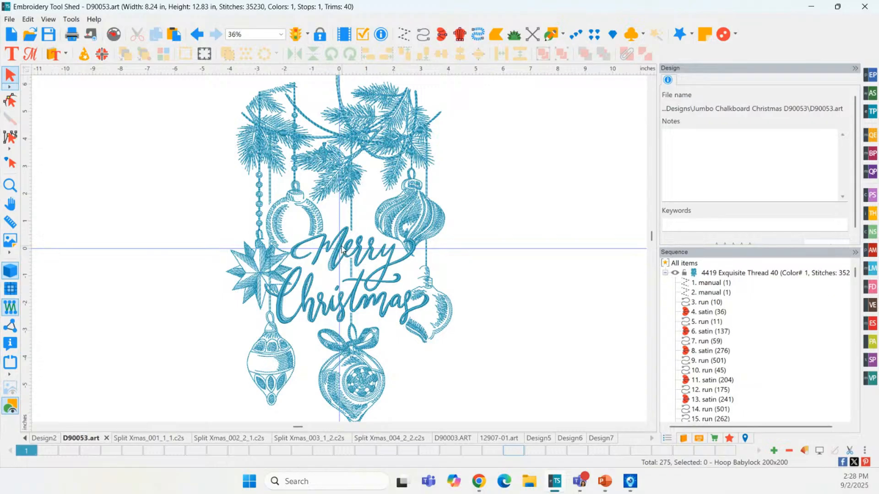
{"action": "scroll", "coordinate": [338, 249], "scroll_direction": "down", "scroll_amount": 1}
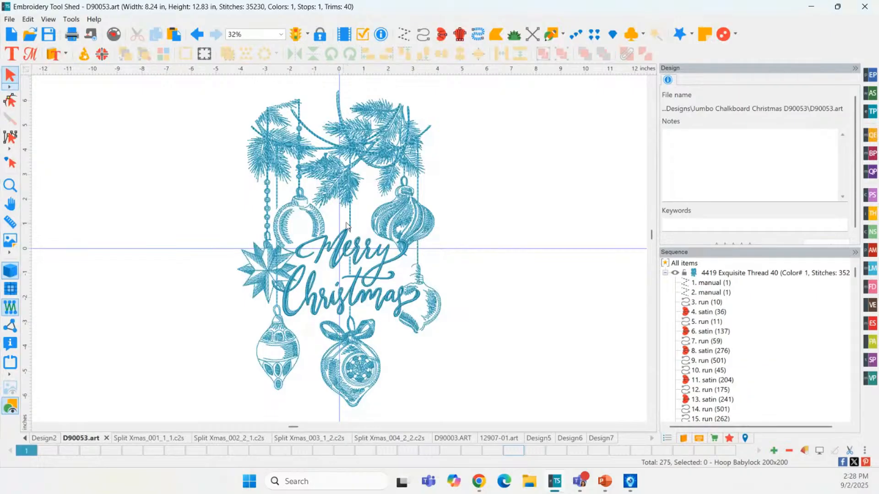
{"action": "left_click", "coordinate": [485, 249]}
{"action": "left_click", "coordinate": [485, 249]}
- Set a horizontal guide across the middle of the Merry Christmas design, and group the objects in its upper-left quarter
{"action": "left_click", "coordinate": [289, 176]}
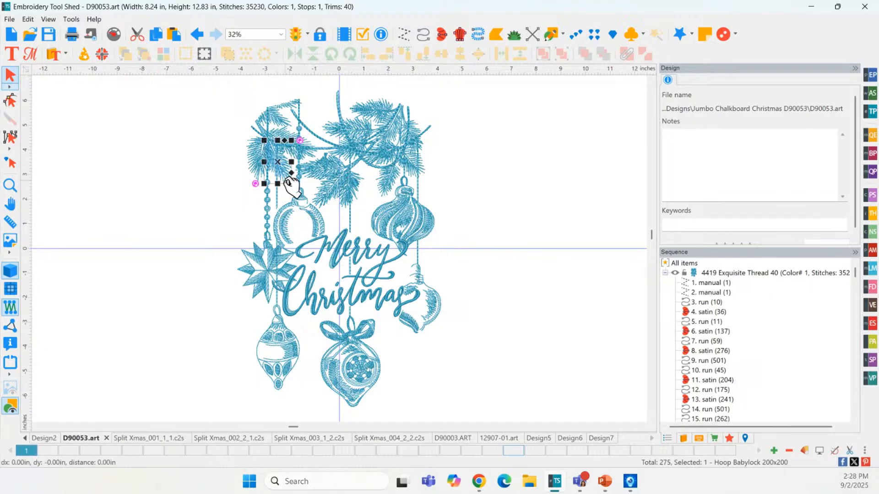
{"action": "left_click", "coordinate": [247, 139]}
{"action": "left_click_drag", "start_coordinate": [223, 80], "coordinate": [348, 253]}
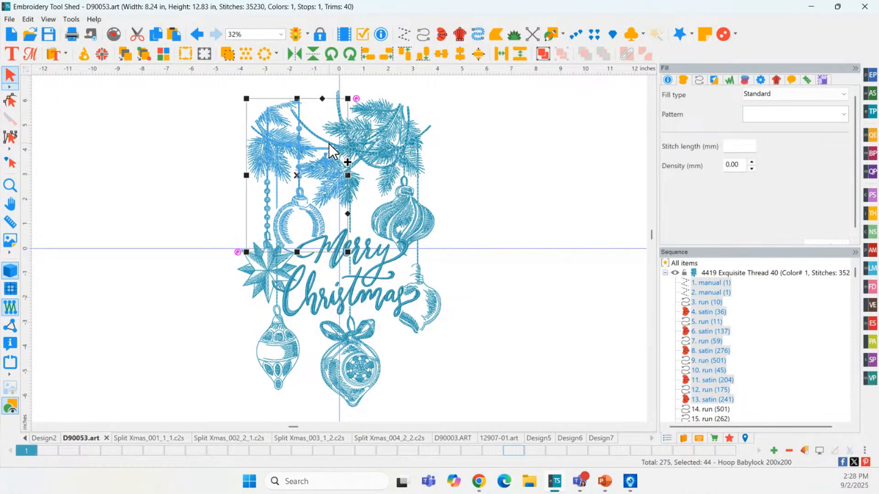
{"action": "left_click", "coordinate": [407, 116]}
{"action": "left_click_drag", "start_coordinate": [235, 87], "coordinate": [352, 296]}
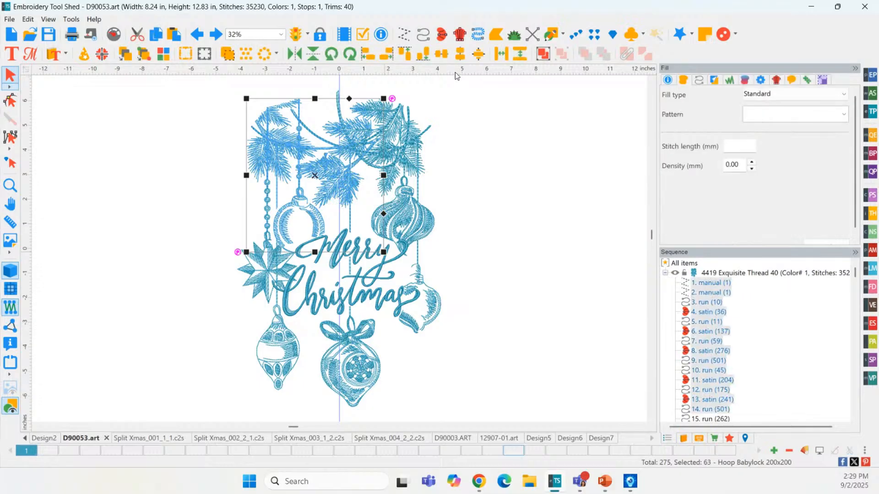
{"action": "left_click_drag", "start_coordinate": [455, 72], "coordinate": [457, 255]}
{"action": "left_click_drag", "start_coordinate": [221, 82], "coordinate": [360, 261]}
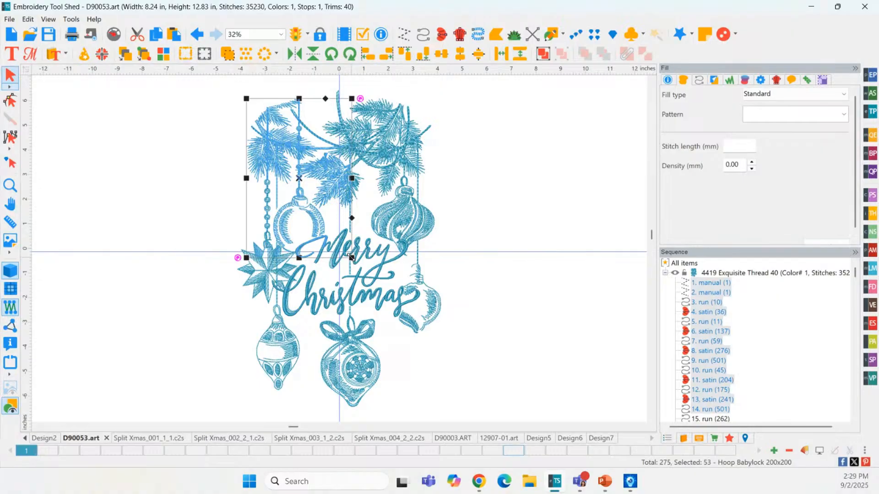
- Try to select the objects in the upper-right quarter of the Merry Christmas design, and clear the selection
{"action": "left_click_drag", "start_coordinate": [498, 270], "coordinate": [324, 87]}
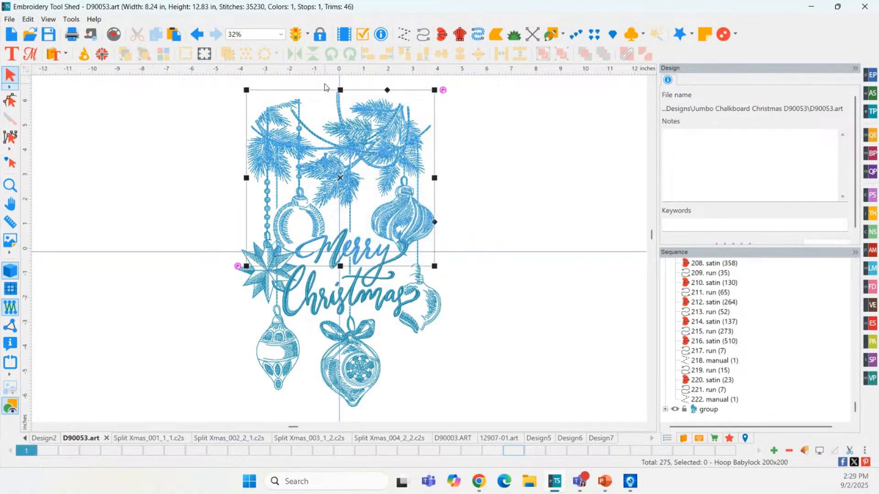
{"action": "left_click", "coordinate": [494, 146]}
{"action": "left_click", "coordinate": [402, 143]}
{"action": "left_click", "coordinate": [449, 150]}
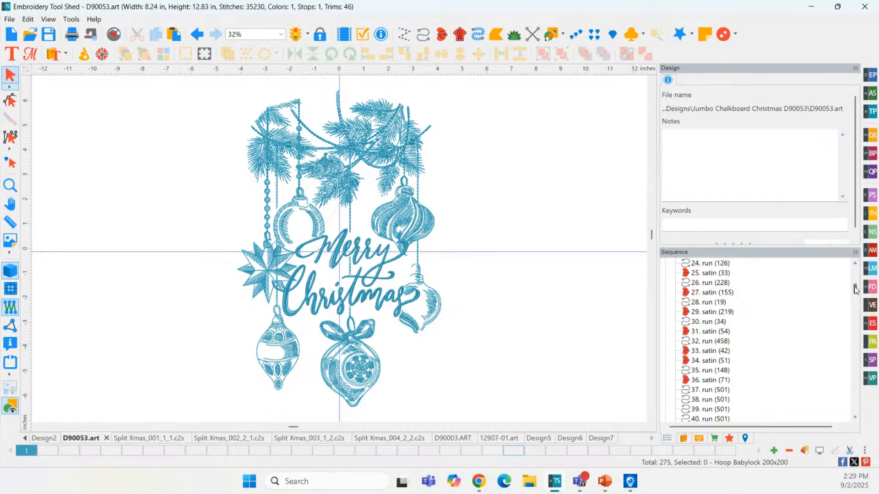
- Check the ungrouped thread block's visibility, collapse its object list in the sequence, and hide the upper-left quarter group
{"action": "left_click_drag", "start_coordinate": [855, 288], "coordinate": [855, 273]}
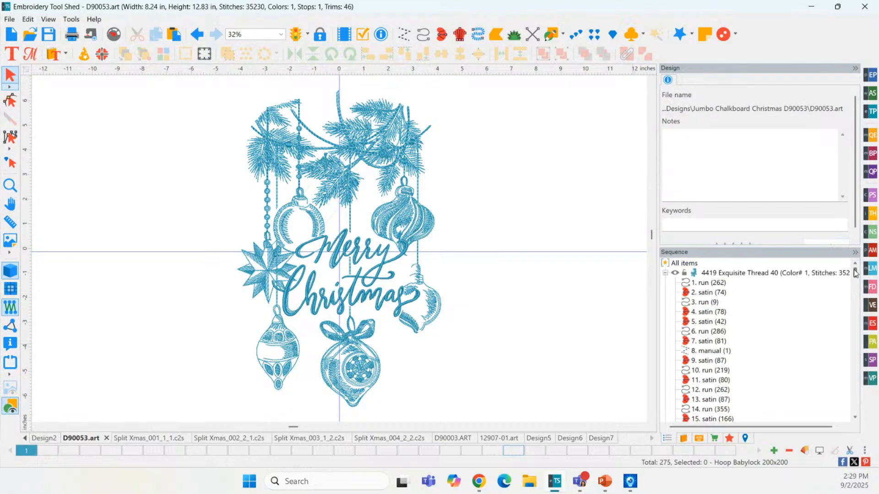
{"action": "left_click", "coordinate": [675, 273]}
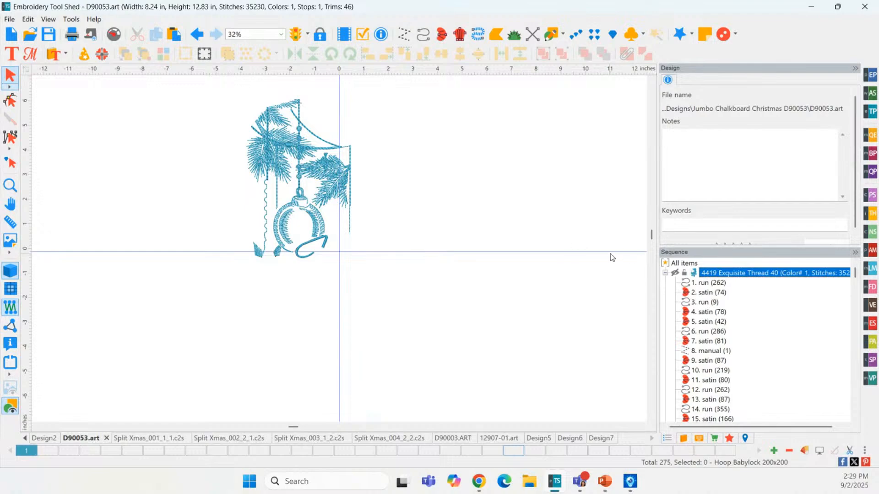
{"action": "left_click", "coordinate": [664, 274]}
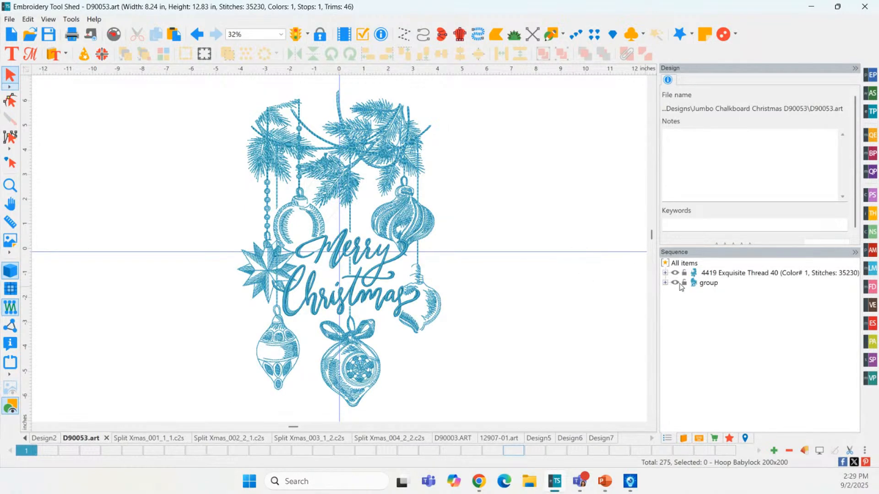
{"action": "left_click", "coordinate": [676, 284]}
{"action": "left_click", "coordinate": [675, 283]}
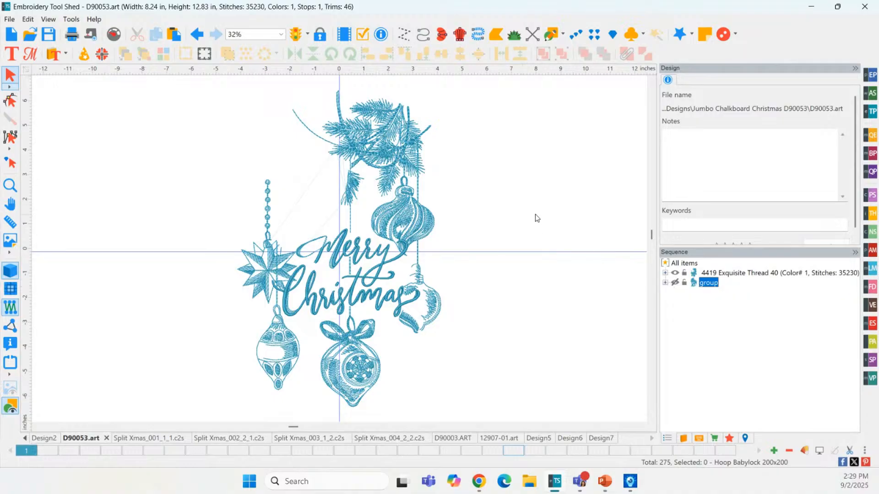
- Select the beaded chain run above the star ornament that was left out of the hidden group
{"action": "left_click_drag", "start_coordinate": [211, 151], "coordinate": [275, 251]}
{"action": "left_click", "coordinate": [268, 216]}
{"action": "left_click", "coordinate": [271, 198]}
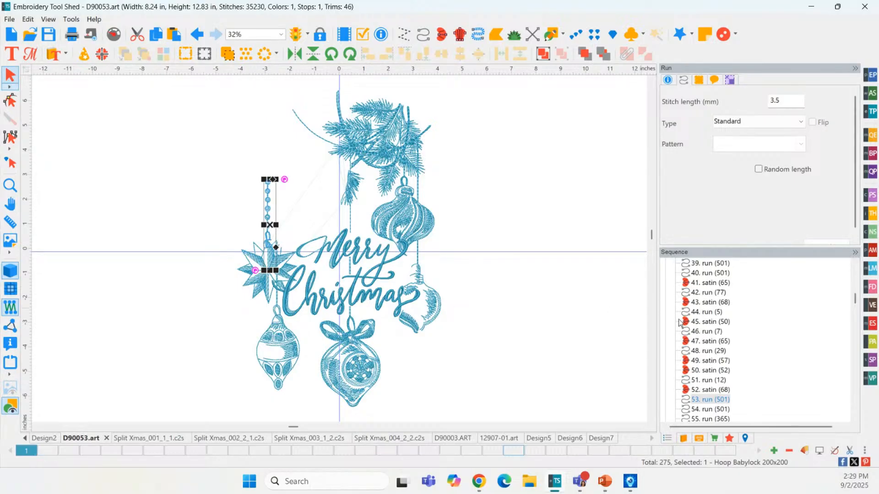
- Group the star, the ornament below it and the first part of the lettering, and hide that group
{"action": "left_click", "coordinate": [556, 291]}
{"action": "left_click_drag", "start_coordinate": [198, 132], "coordinate": [339, 413]}
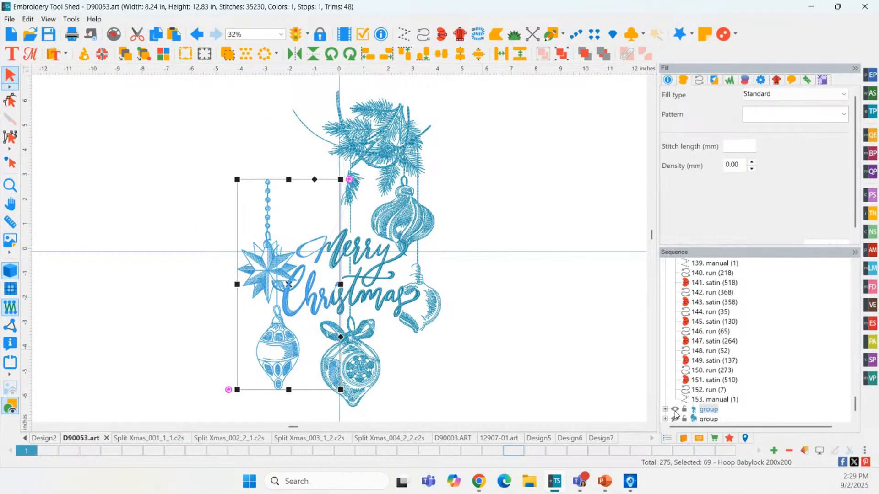
{"action": "left_click", "coordinate": [675, 410]}
{"action": "left_click", "coordinate": [671, 410]}
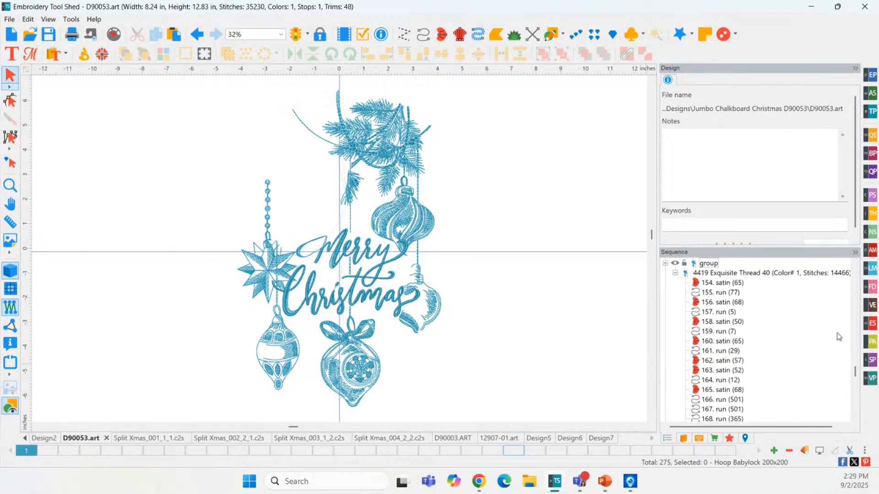
{"action": "left_click", "coordinate": [664, 264]}
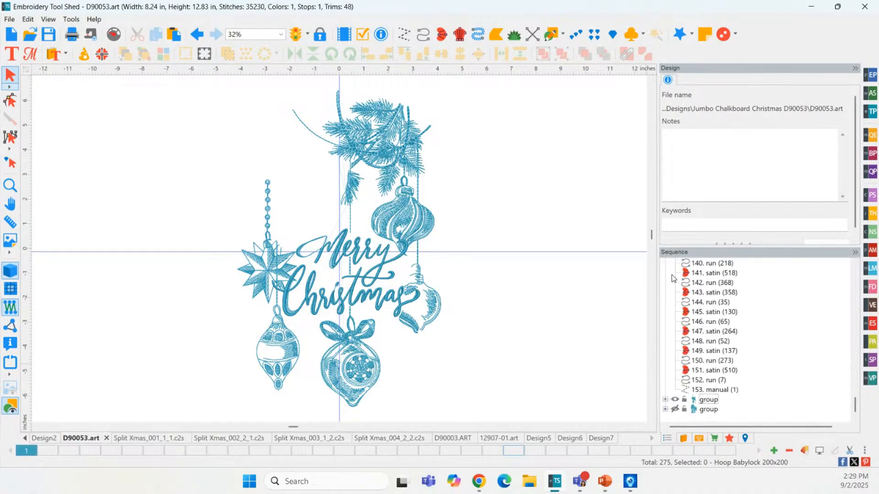
{"action": "left_click", "coordinate": [675, 400]}
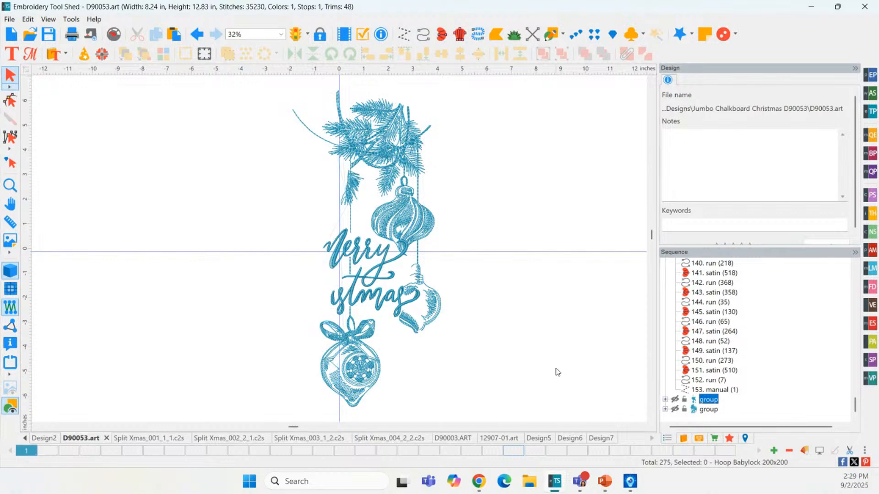
- Group the remaining Merry Christmas lettering with the bow ornament and the small ornament beside it, then lock and hide the group
{"action": "left_click_drag", "start_coordinate": [296, 226], "coordinate": [455, 417]}
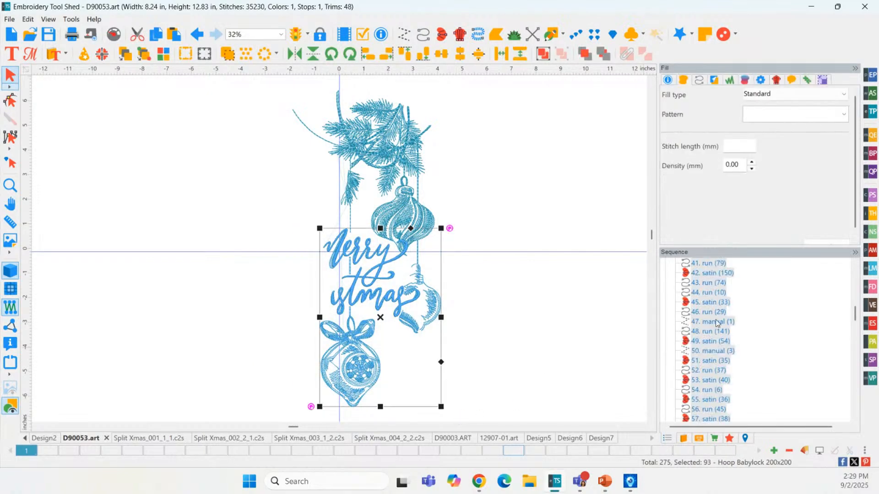
{"action": "key", "text": "ctrl+g"}
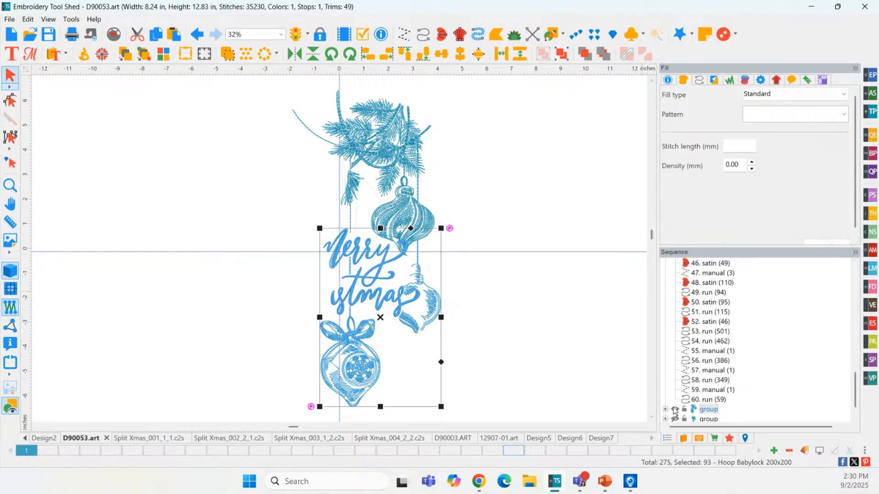
{"action": "left_click", "coordinate": [674, 410]}
{"action": "left_click", "coordinate": [682, 410]}
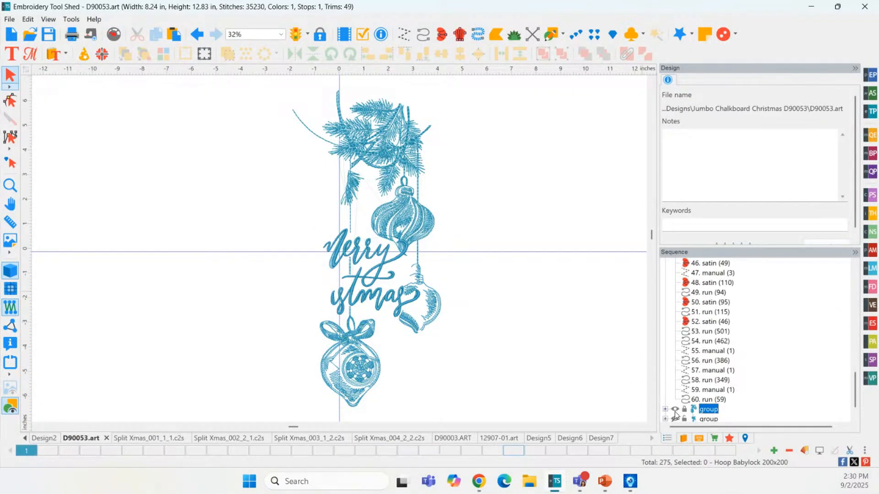
{"action": "left_click", "coordinate": [675, 410]}
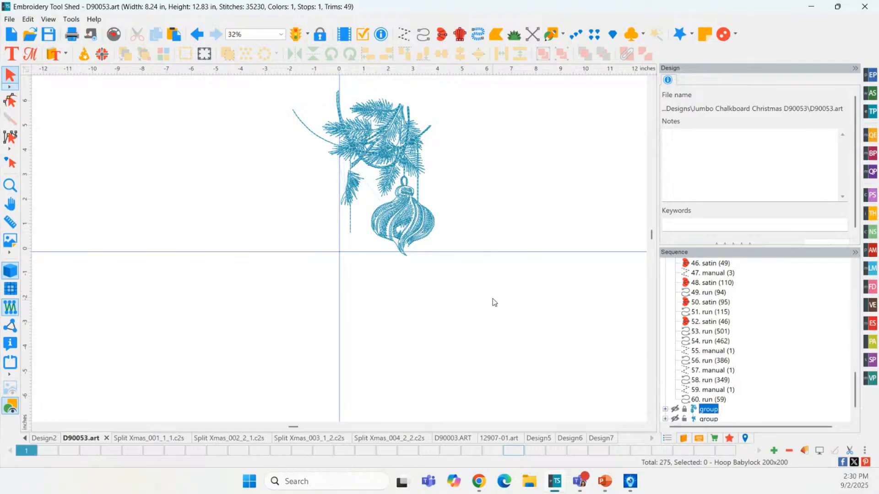
- Group the remaining visible pine branches and the striped ornament hanging from them
{"action": "left_click_drag", "start_coordinate": [476, 279], "coordinate": [274, 78]}
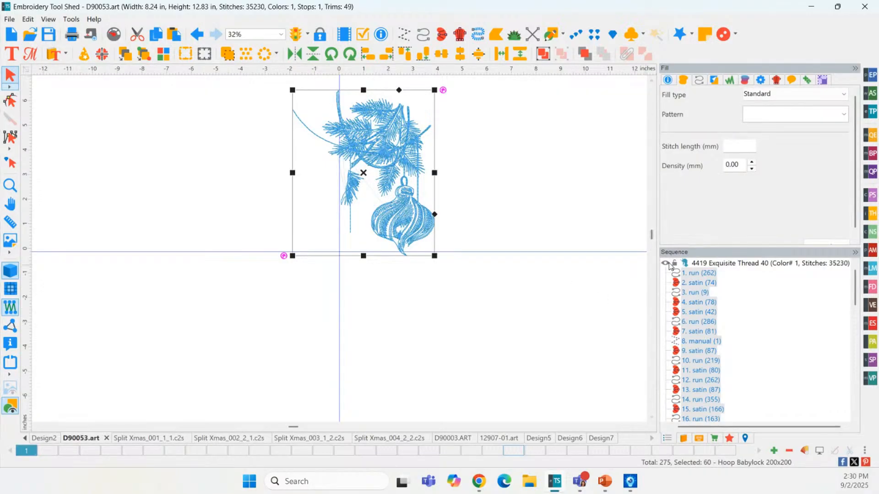
{"action": "mouse_move", "coordinate": [684, 266]}
{"action": "key", "text": "ctrl+g"}
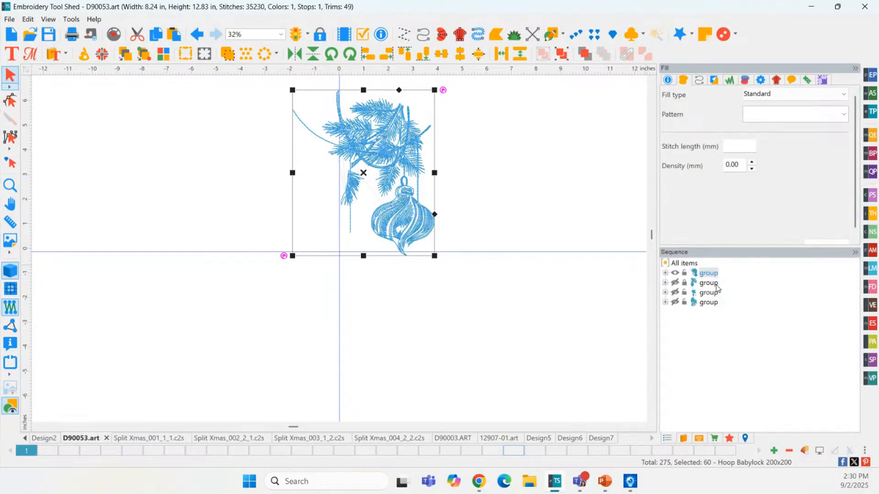
- Make the three hidden groups visible again and clear the selection
{"action": "left_click", "coordinate": [709, 273]}
{"action": "left_click", "coordinate": [674, 282]}
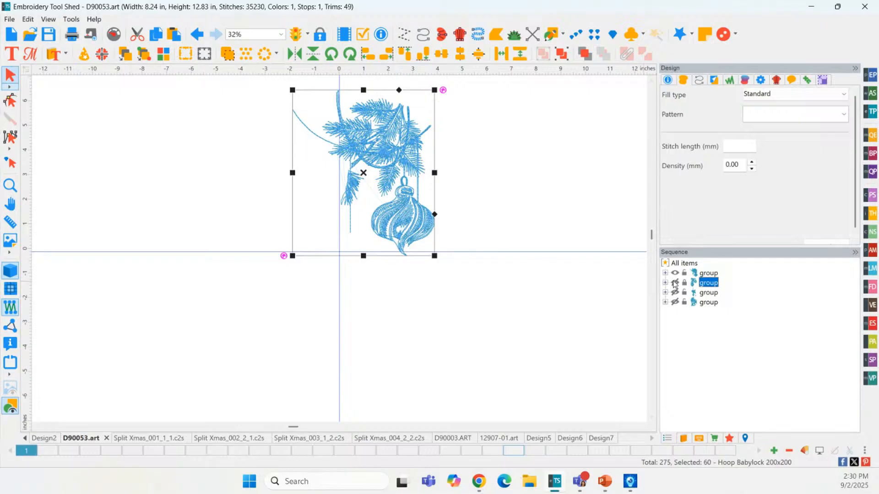
{"action": "left_click", "coordinate": [675, 292]}
{"action": "left_click", "coordinate": [675, 292]}
{"action": "left_click", "coordinate": [675, 301]}
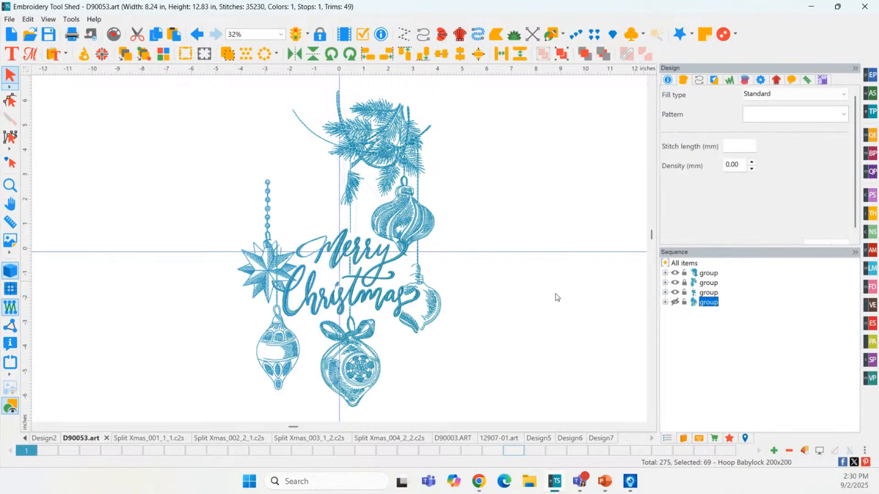
{"action": "left_click", "coordinate": [516, 311]}
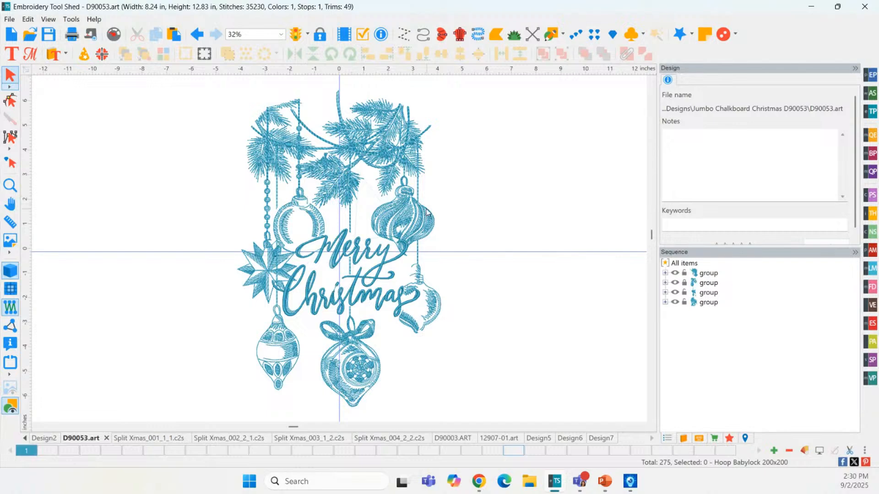
- Hide every group except the pine branches with the striped ornament
{"action": "left_click", "coordinate": [674, 302]}
{"action": "left_click", "coordinate": [675, 291]}
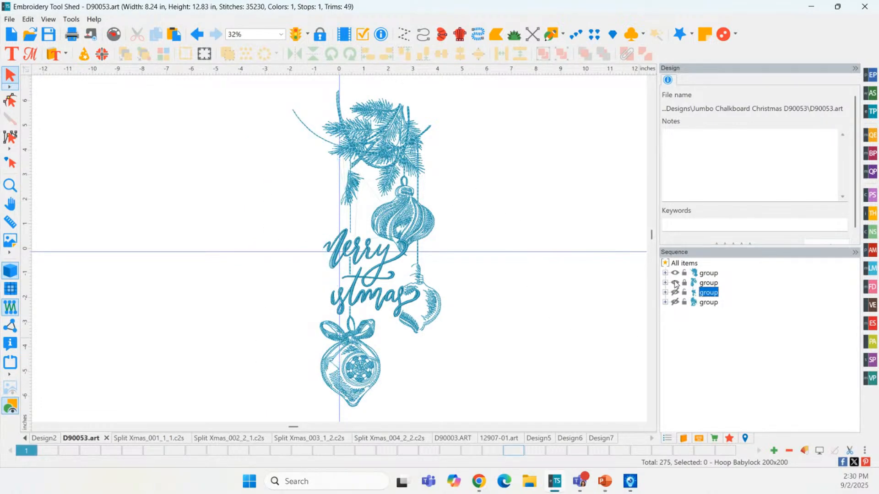
{"action": "left_click", "coordinate": [675, 283]}
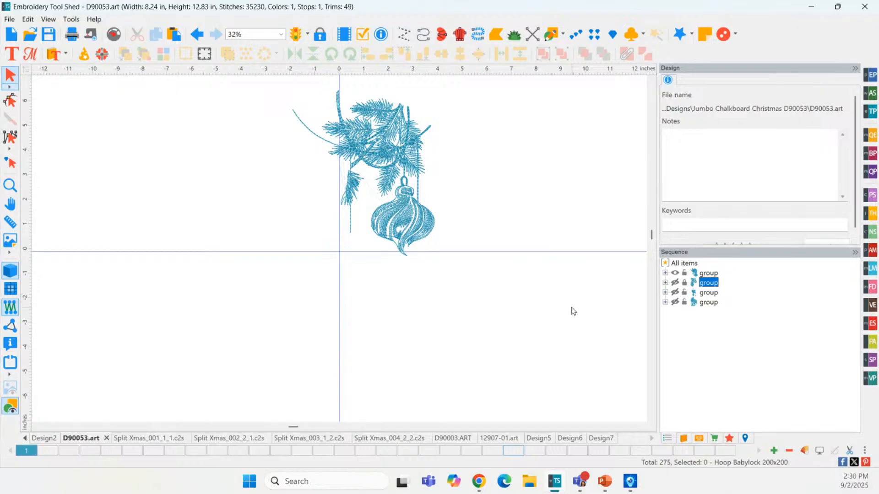
- Add design placement marks at all eight positions, covering the four corners and four side midpoints, with the pine branch group selected
{"action": "left_click", "coordinate": [375, 168]}
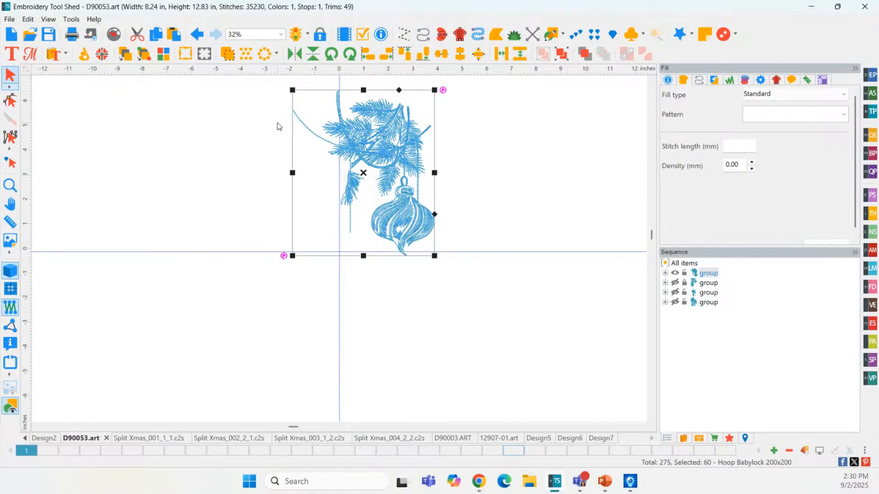
{"action": "left_click", "coordinate": [204, 54]}
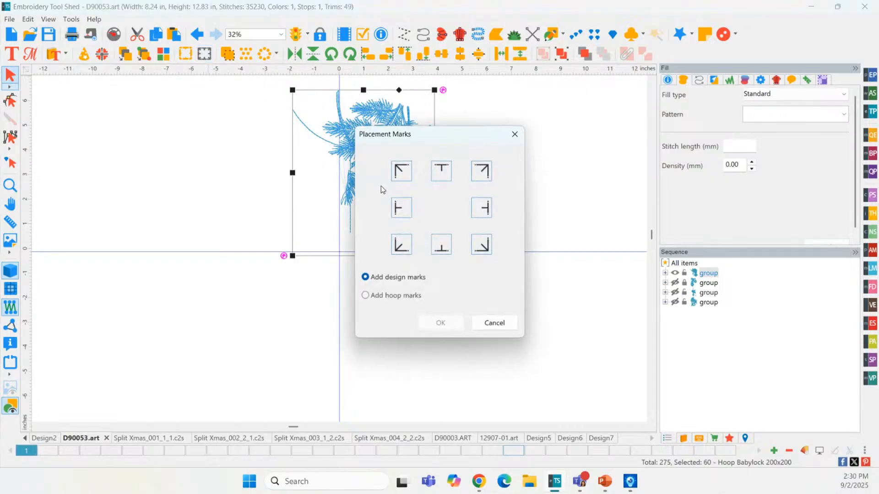
{"action": "left_click", "coordinate": [401, 171]}
{"action": "left_click", "coordinate": [481, 171]}
{"action": "left_click", "coordinate": [481, 244]}
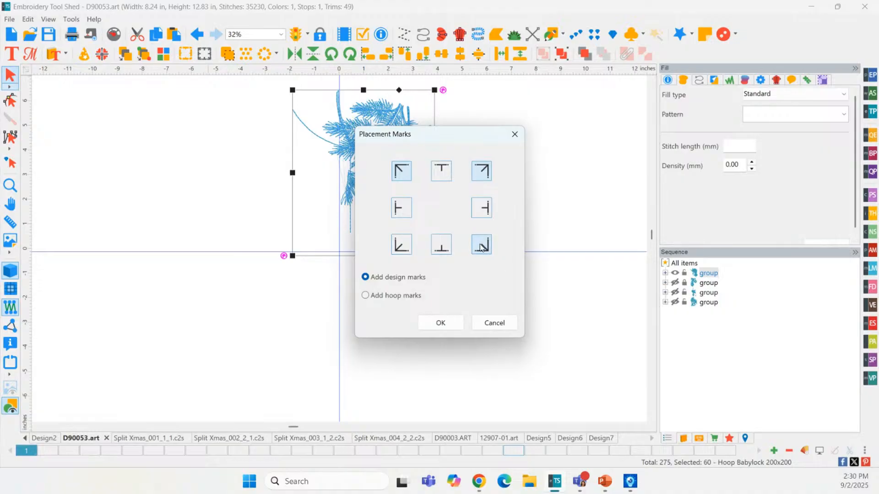
{"action": "left_click", "coordinate": [402, 244]}
{"action": "left_click", "coordinate": [441, 245]}
{"action": "left_click", "coordinate": [441, 171]}
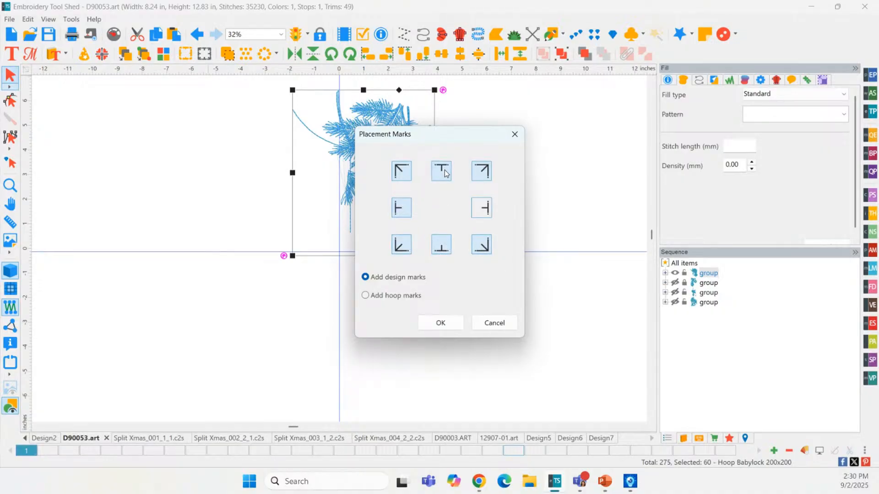
{"action": "left_click", "coordinate": [481, 208]}
{"action": "left_click", "coordinate": [444, 322]}
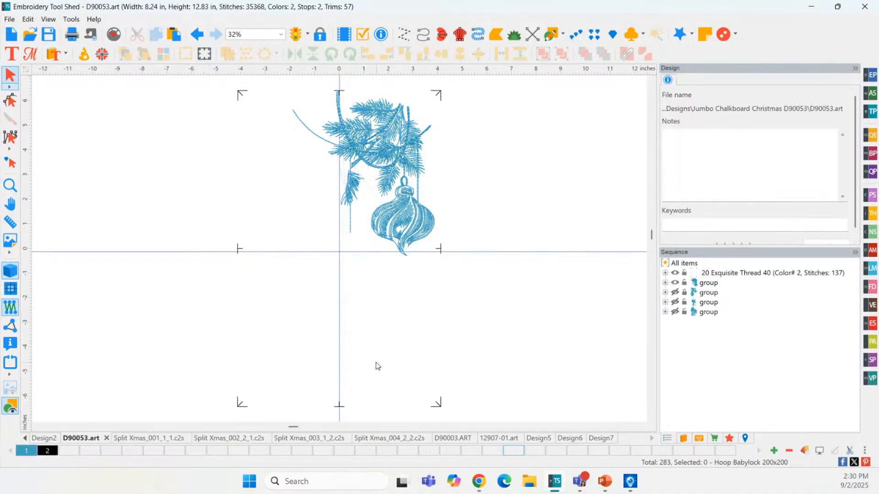
- Toggle the pine branch group off and on, then show the other three groups together with the placement marks
{"action": "left_click", "coordinate": [675, 282]}
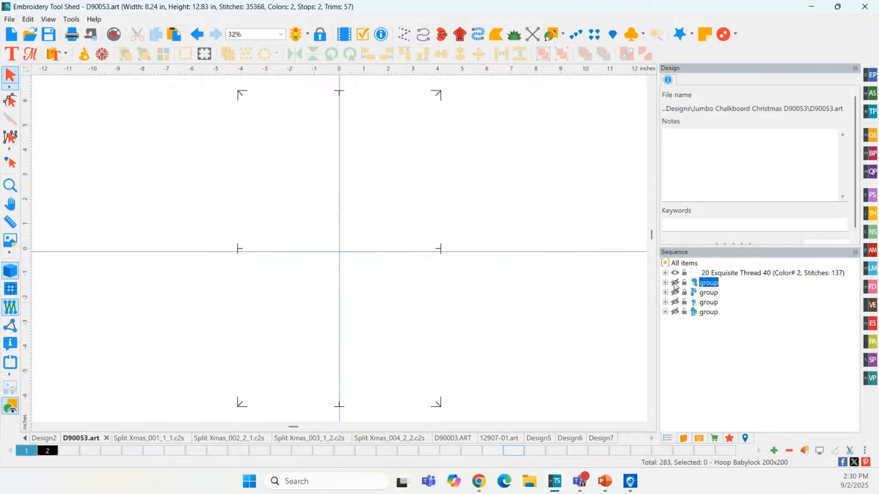
{"action": "left_click", "coordinate": [675, 282]}
{"action": "left_click", "coordinate": [674, 292]}
{"action": "left_click", "coordinate": [674, 302]}
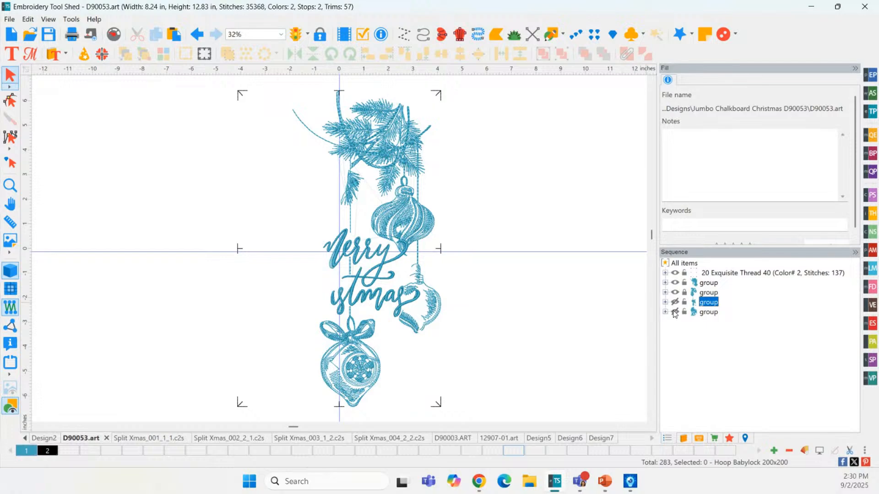
{"action": "left_click", "coordinate": [675, 312]}
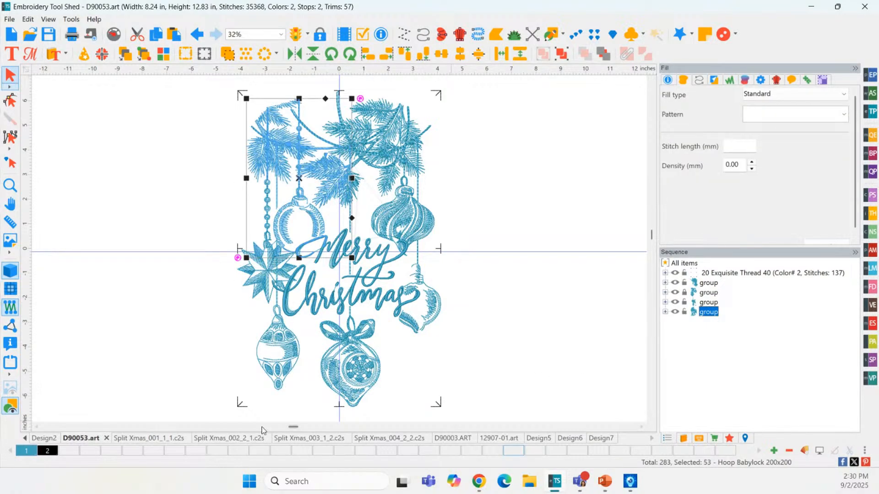
{"action": "left_click", "coordinate": [525, 311]}
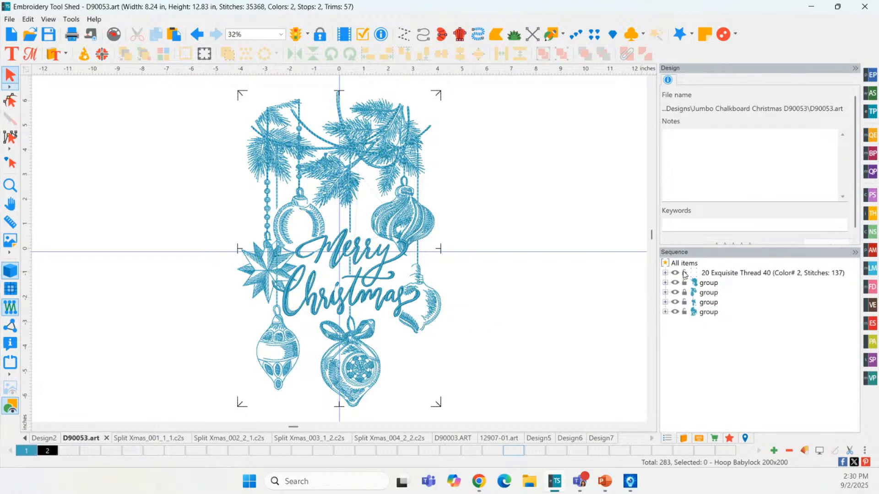
- Delete the placement marks from the design and leave nothing selected
{"action": "left_click", "coordinate": [714, 272]}
{"action": "key", "text": "Delete"}
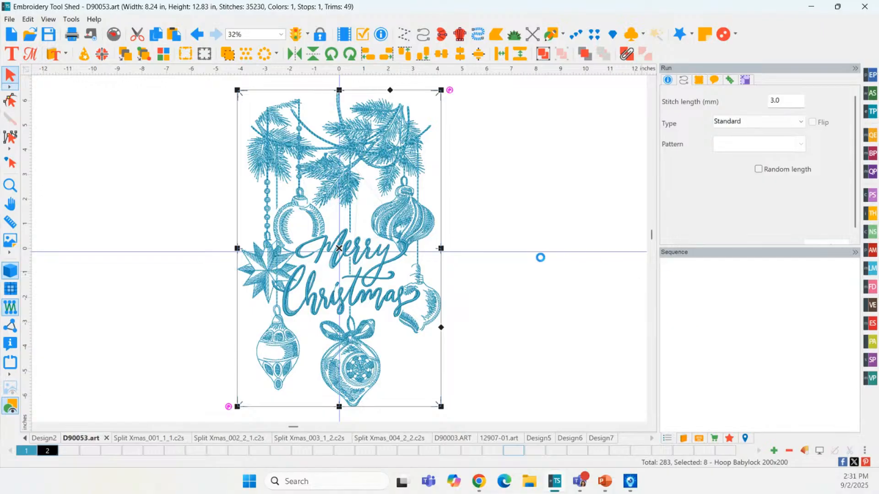
{"action": "left_click", "coordinate": [384, 227]}
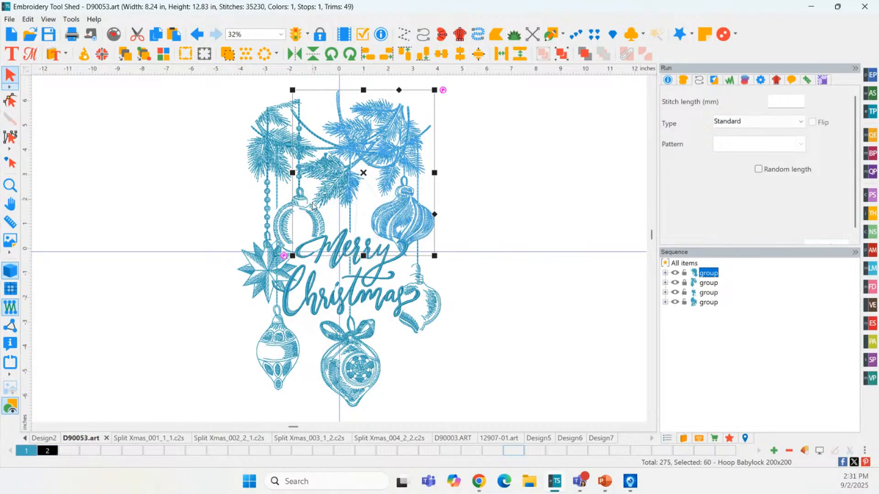
{"action": "left_click", "coordinate": [195, 147]}
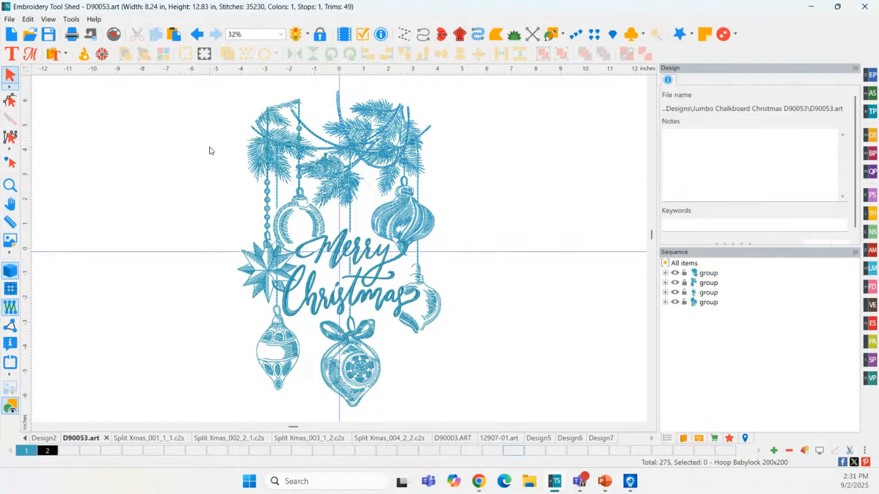
- Start splitting the design with Babylock 200x200 as the hoop
{"action": "left_click", "coordinate": [102, 54]}
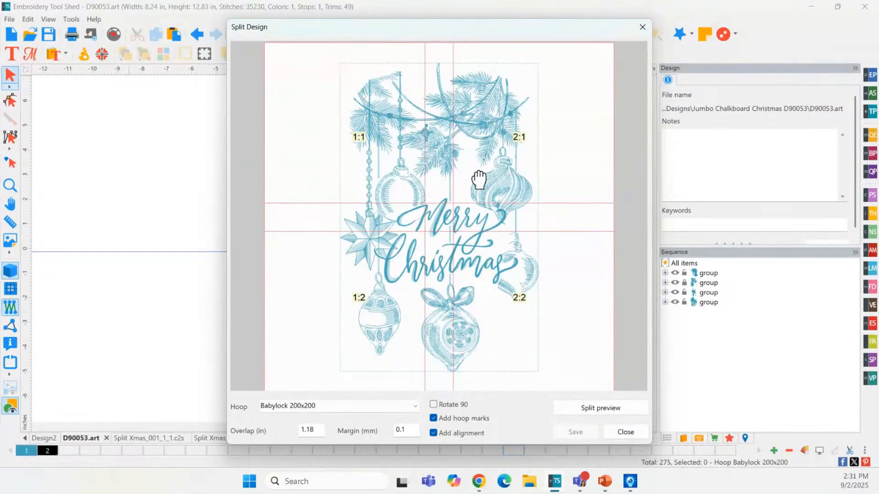
{"action": "left_click", "coordinate": [287, 407]}
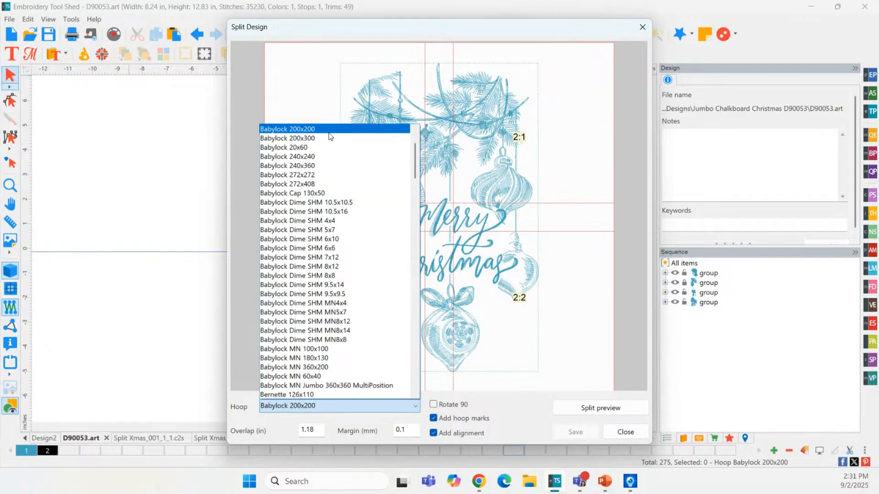
{"action": "left_click", "coordinate": [329, 133]}
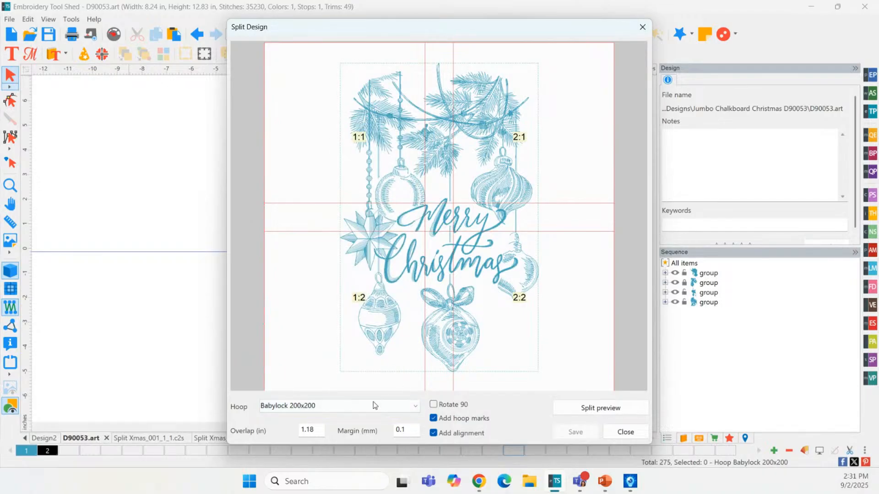
{"action": "left_click", "coordinate": [359, 409]}
{"action": "left_click", "coordinate": [319, 129]}
- Preview the split and inspect hoop sections 2:1, 1:2 and 2:2 in turn
{"action": "left_click", "coordinate": [600, 413]}
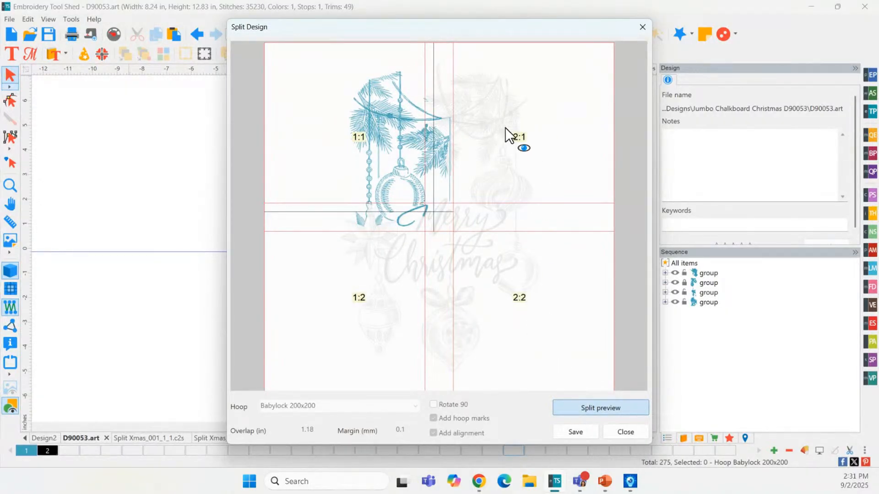
{"action": "left_click", "coordinate": [522, 138]}
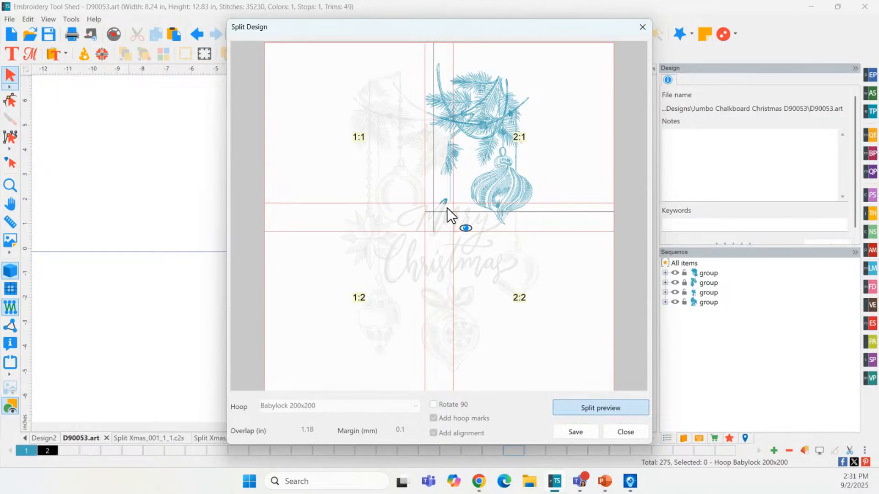
{"action": "left_click", "coordinate": [356, 257]}
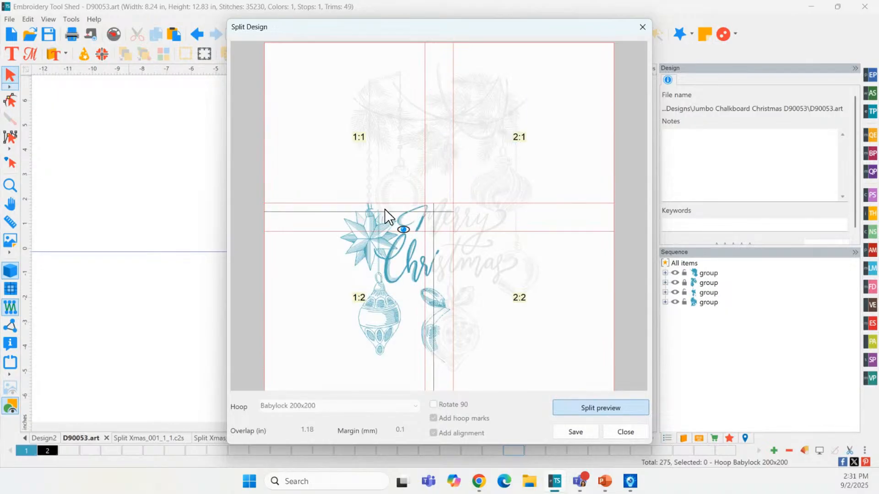
{"action": "left_click", "coordinate": [512, 310]}
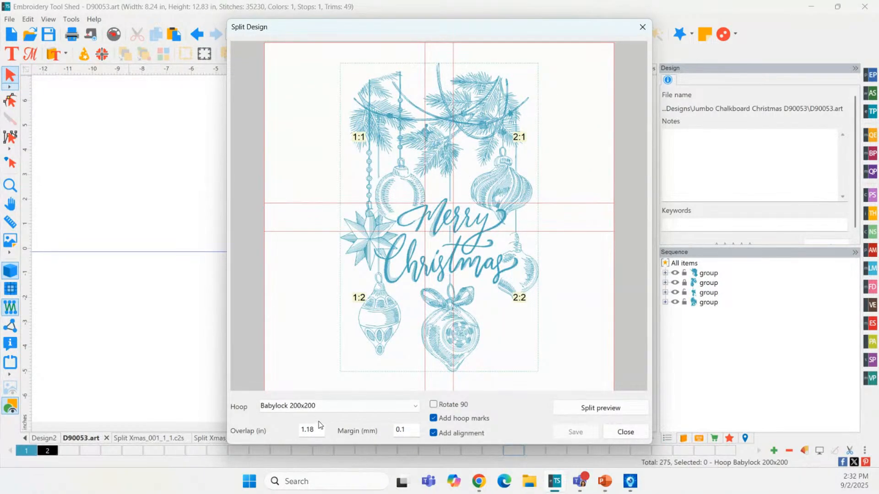
- Change the split hoop to Babylock 130x180
{"action": "left_click", "coordinate": [332, 409]}
{"action": "scroll", "coordinate": [389, 293], "scroll_direction": "up", "scroll_amount": 2}
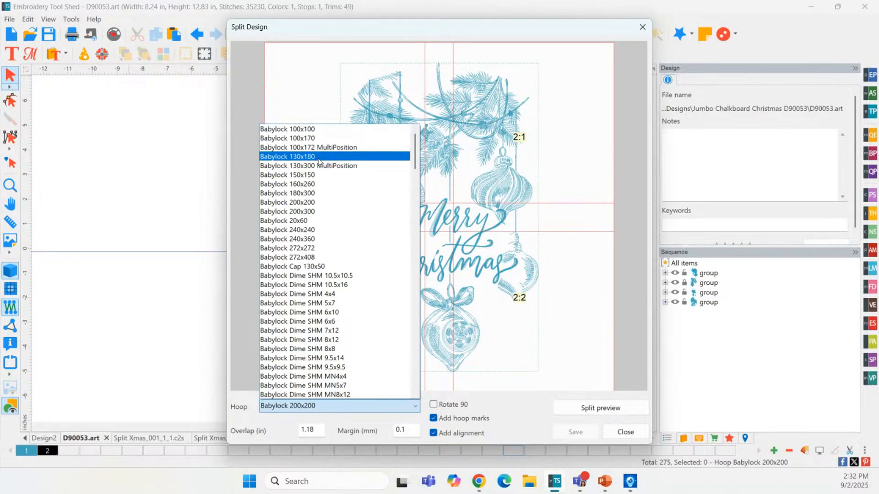
{"action": "left_click", "coordinate": [319, 158]}
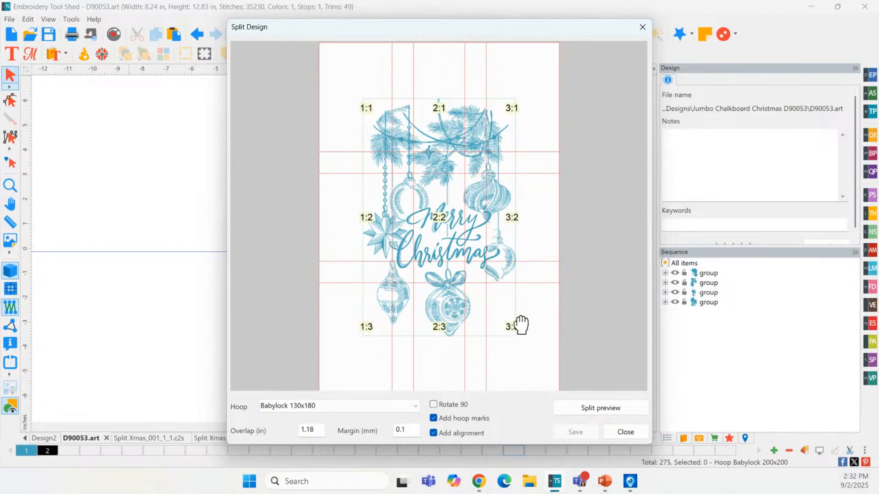
- Preview the Babylock 130x180 split and inspect its hoop sections one after another across all three rows
{"action": "left_click", "coordinate": [611, 408]}
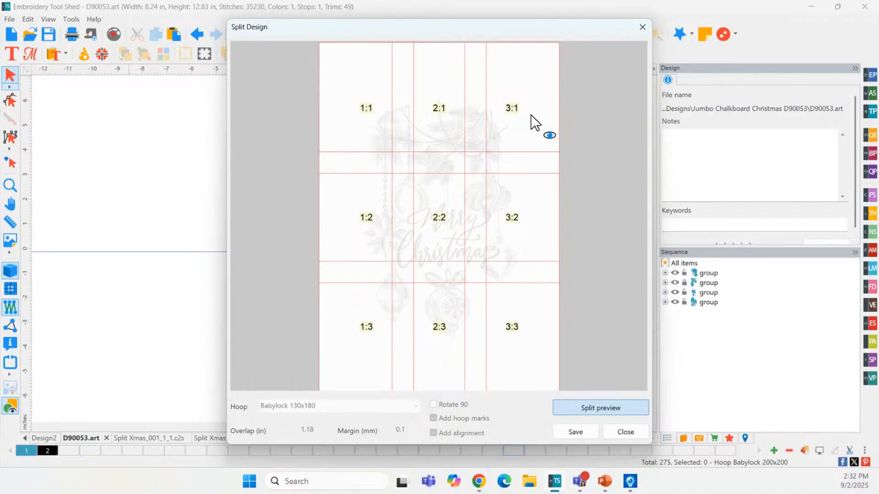
{"action": "left_click", "coordinate": [449, 317]}
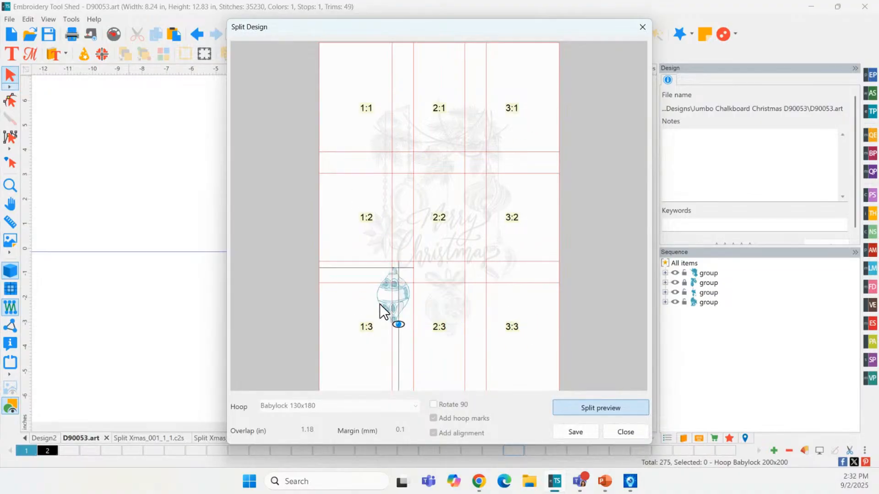
{"action": "left_click", "coordinate": [369, 203]}
{"action": "left_click", "coordinate": [437, 207]}
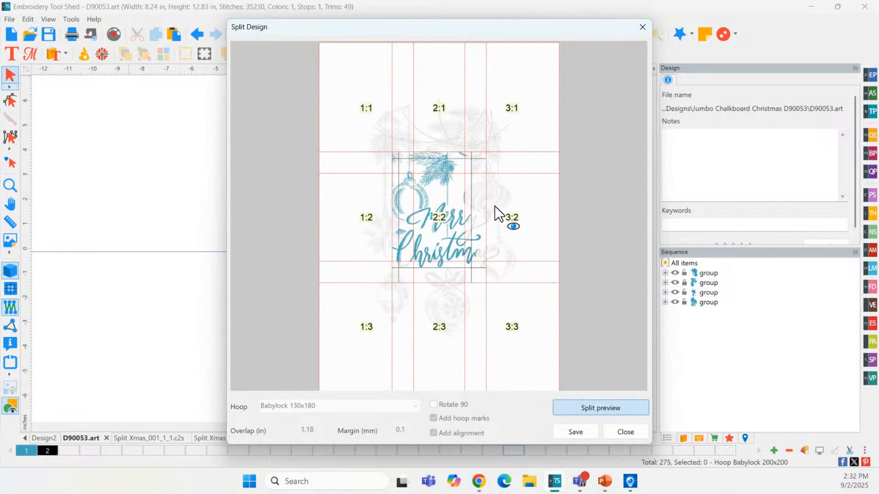
{"action": "left_click", "coordinate": [496, 205]}
{"action": "left_click", "coordinate": [493, 118]}
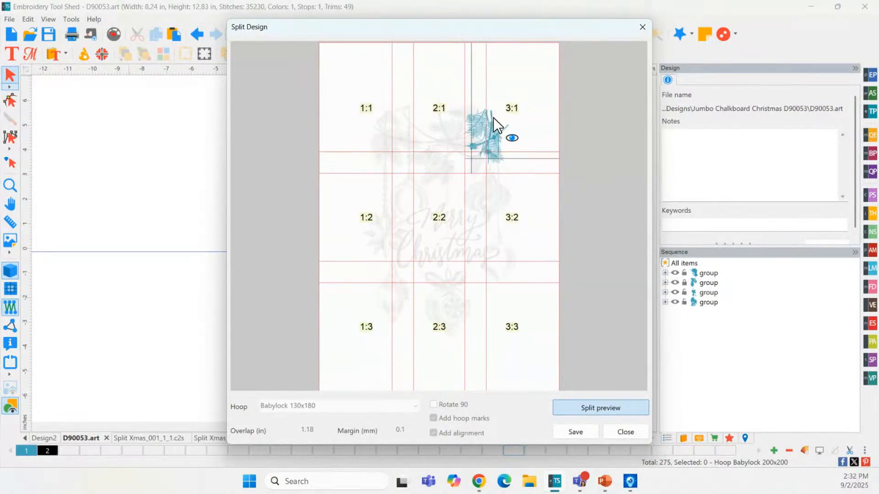
{"action": "left_click", "coordinate": [430, 115]}
{"action": "left_click", "coordinate": [375, 122]}
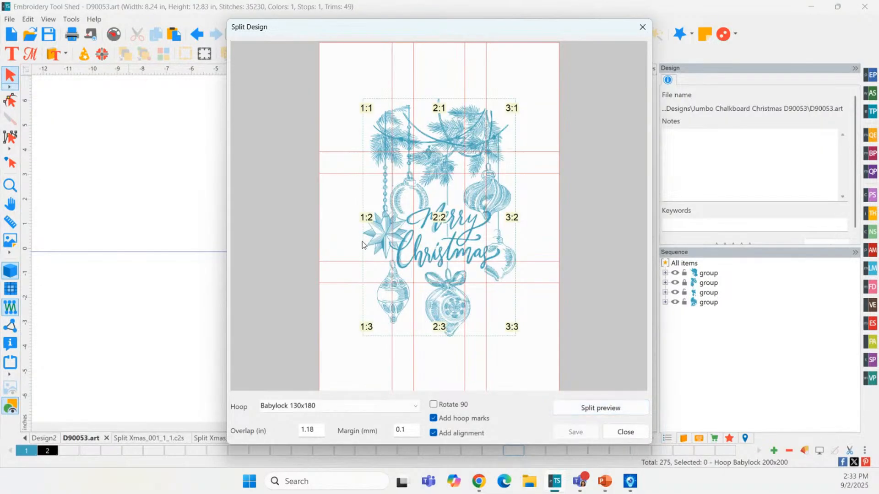
- Try Babylock 200x300 as the split hoop, and switch to Babylock 272x272
{"action": "left_click", "coordinate": [375, 405]}
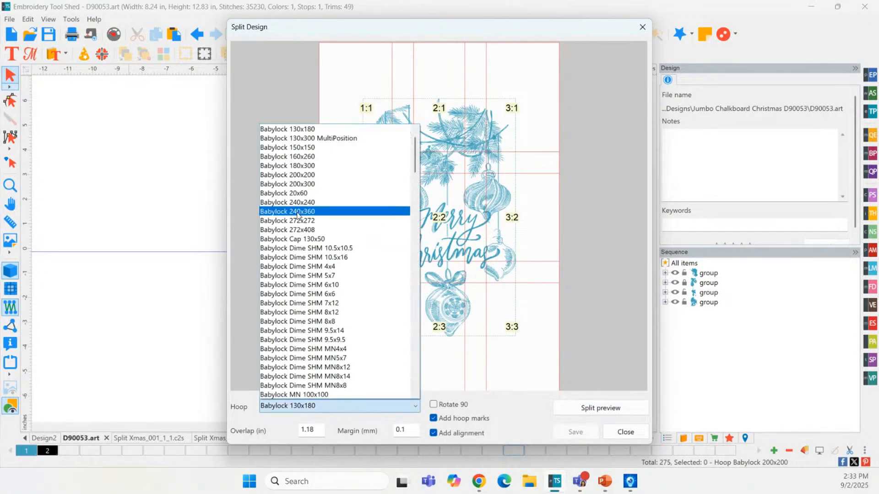
{"action": "left_click", "coordinate": [304, 185]}
{"action": "left_click", "coordinate": [367, 407]}
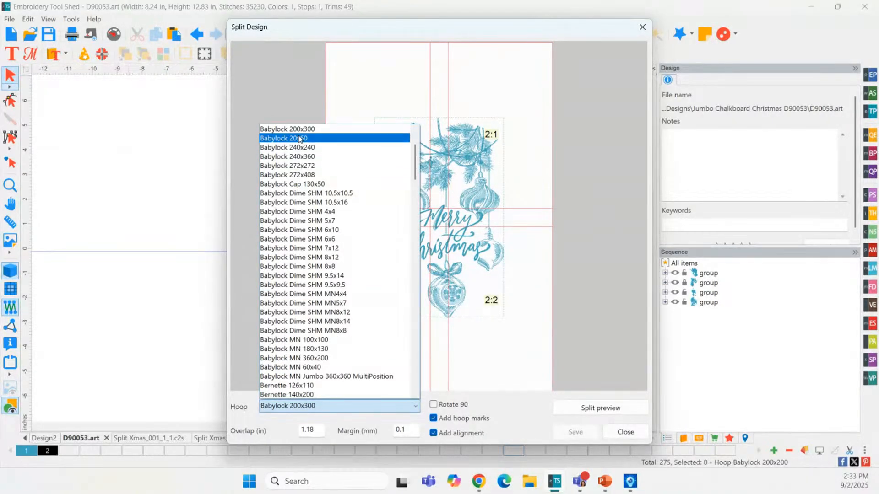
{"action": "left_click", "coordinate": [295, 166]}
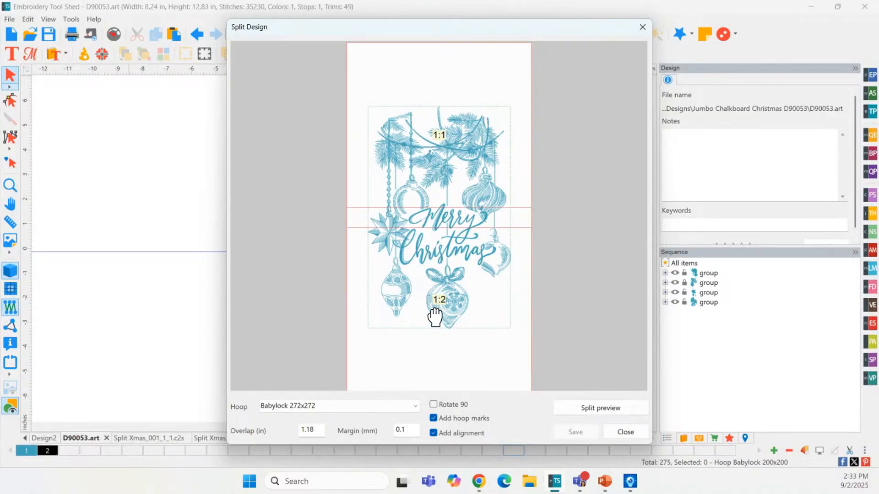
- Shift the design lower across the two hoop sections and preview sections 1:1 and 1:2
{"action": "mouse_move", "coordinate": [435, 316]}
{"action": "left_mouse_down"}
{"action": "mouse_move", "coordinate": [436, 264]}
{"action": "mouse_move", "coordinate": [435, 329]}
{"action": "mouse_move", "coordinate": [419, 298]}
{"action": "mouse_move", "coordinate": [449, 301]}
{"action": "mouse_move", "coordinate": [432, 300]}
{"action": "mouse_move", "coordinate": [437, 308]}
{"action": "left_mouse_up"}
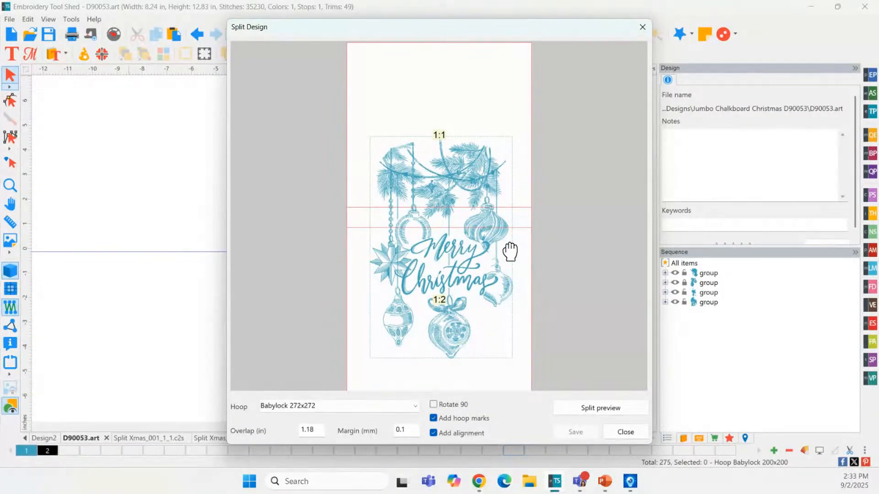
{"action": "left_click", "coordinate": [600, 408]}
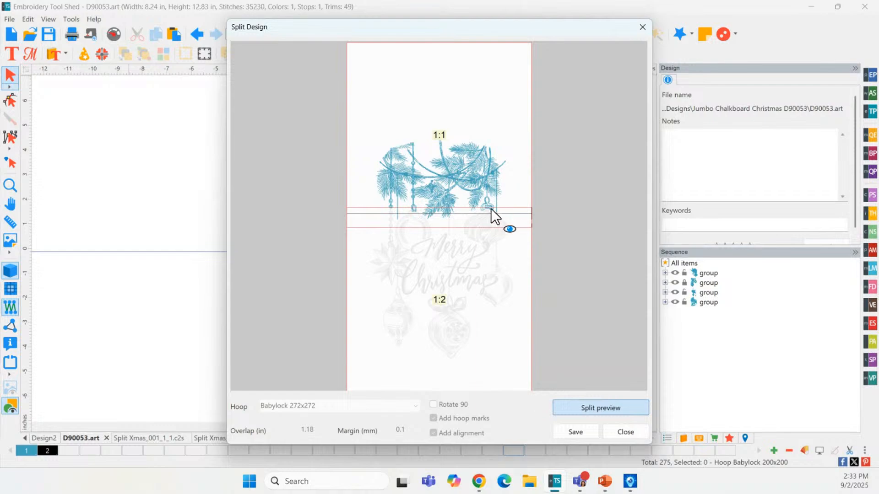
{"action": "left_click", "coordinate": [439, 260]}
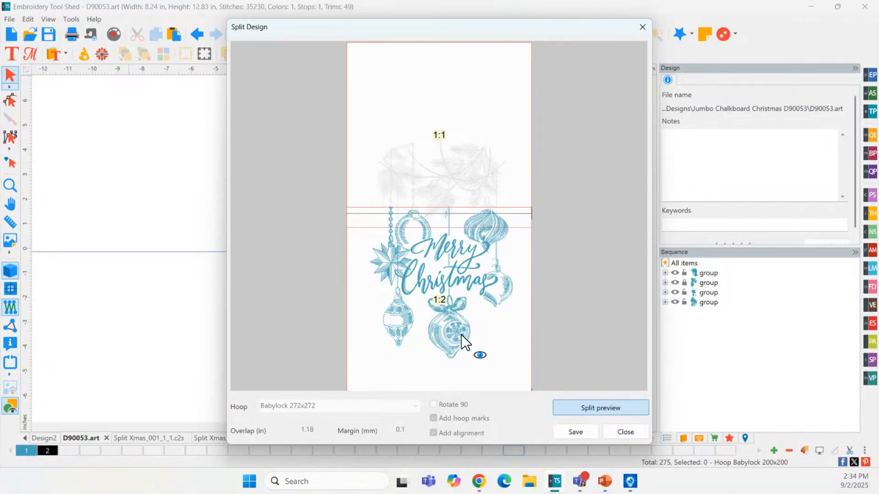
{"action": "left_click", "coordinate": [598, 411]}
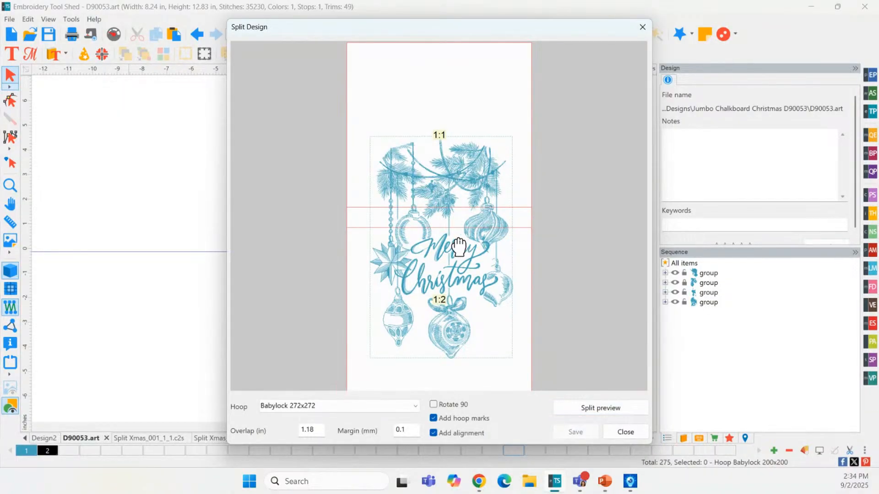
- Move the design up so the hoop overlap crosses the Christmas lettering, and preview section 1:2
{"action": "left_click_drag", "start_coordinate": [456, 337], "coordinate": [457, 287]}
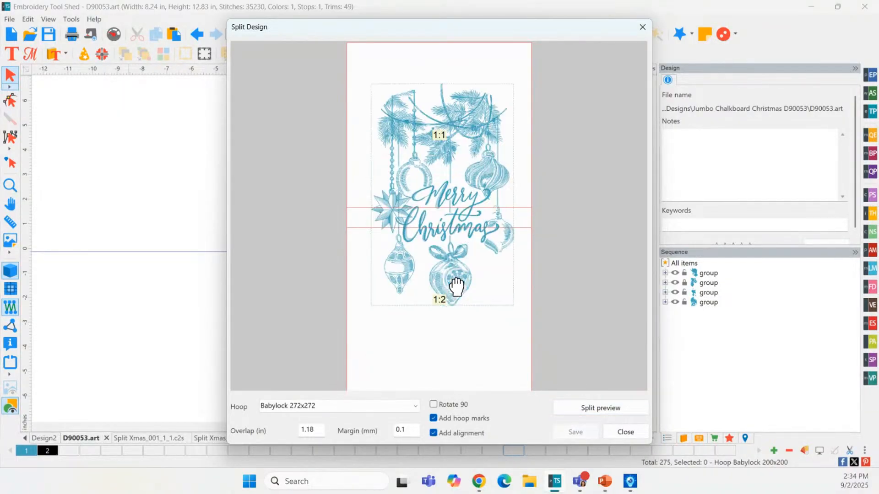
{"action": "left_click", "coordinate": [610, 408]}
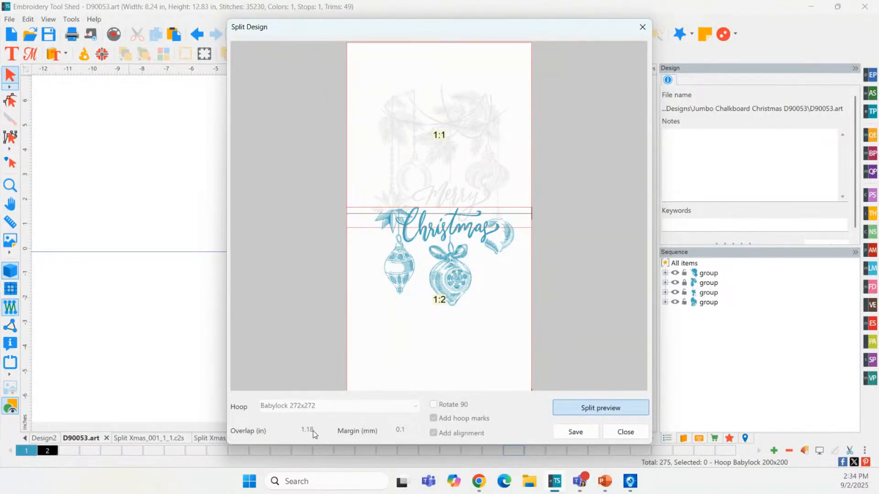
{"action": "left_click", "coordinate": [571, 412]}
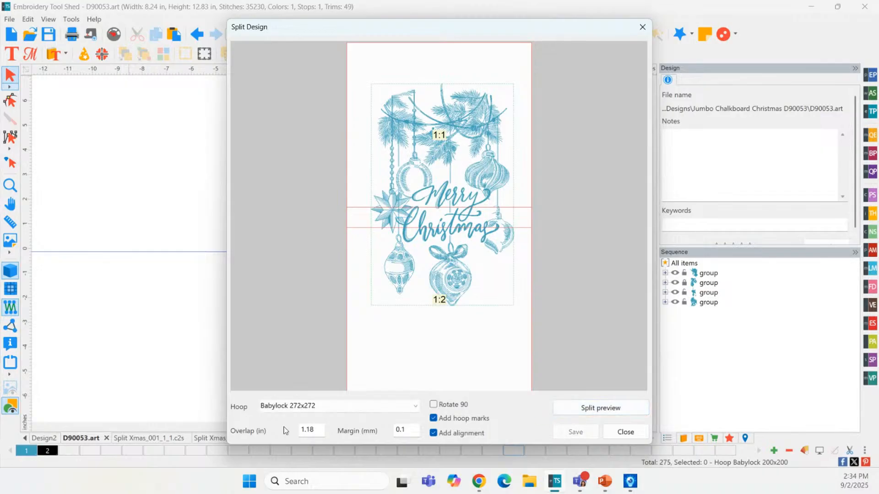
- Set the overlap between the hoop sections to .5 in
{"action": "double_click", "coordinate": [308, 430]}
{"action": "key", "text": "BackSpace"}
{"action": "type", "text": "5"}
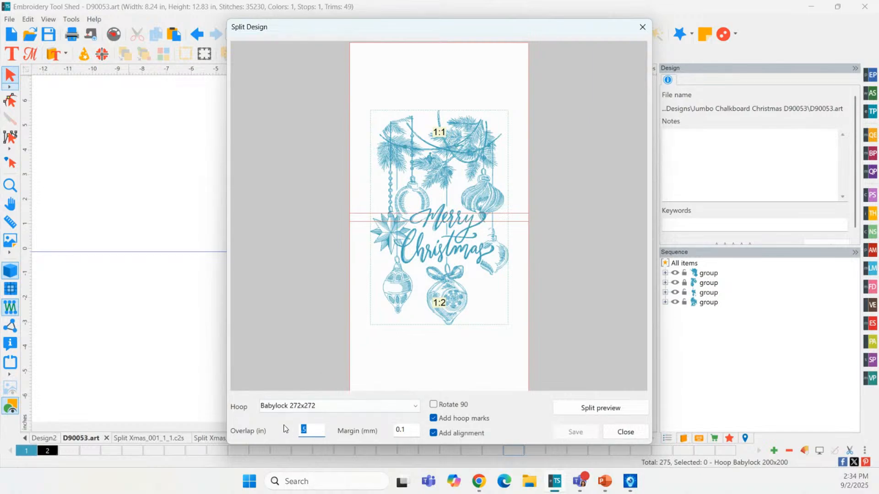
- Set the hoop overlap to 1 in and preview how section 1:1 splits
{"action": "key", "text": "BackSpace"}
{"action": "type", "text": "1."}
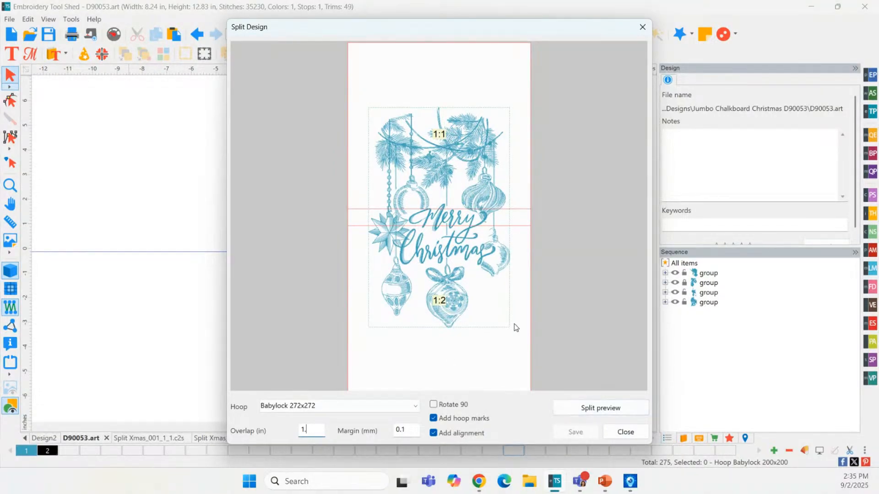
{"action": "left_click", "coordinate": [588, 410]}
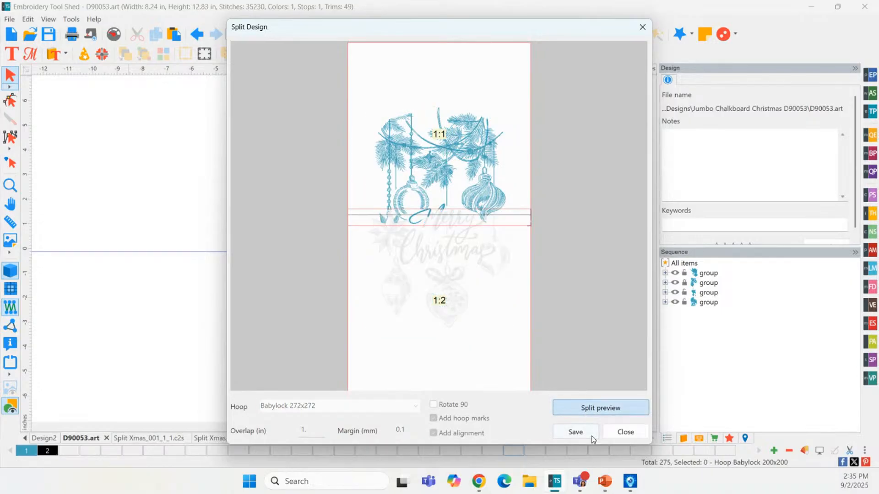
{"action": "left_click", "coordinate": [592, 436]}
{"action": "left_click", "coordinate": [613, 409]}
- Choose Babylock 200x200 as the split hoop and preview the split with section 2:2
{"action": "left_click", "coordinate": [360, 407]}
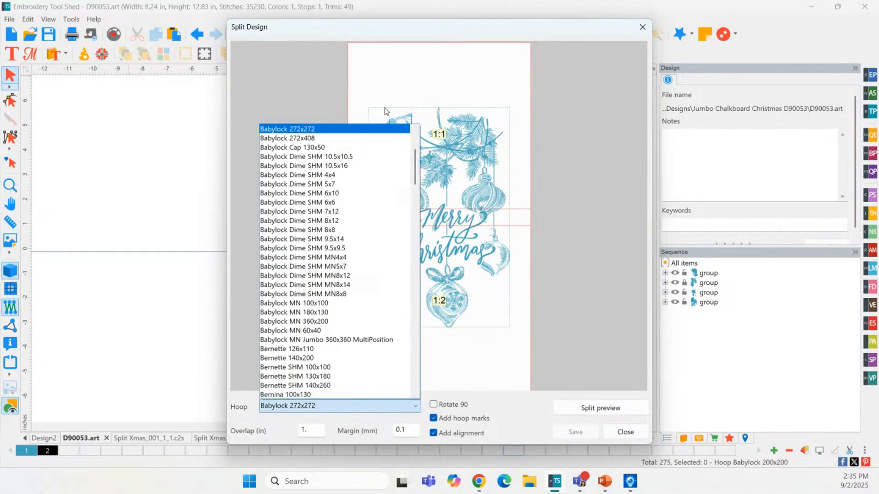
{"action": "scroll", "coordinate": [357, 132], "scroll_direction": "up", "scroll_amount": 5}
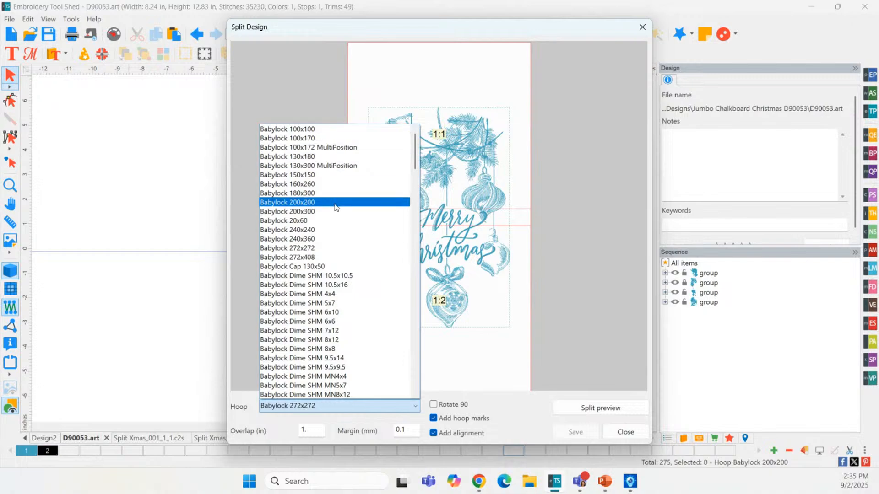
{"action": "left_click", "coordinate": [335, 204]}
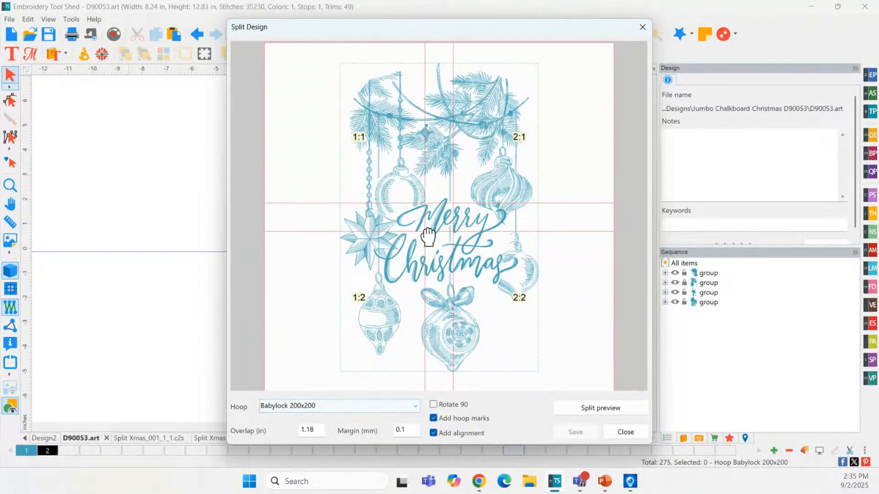
{"action": "left_click", "coordinate": [609, 409]}
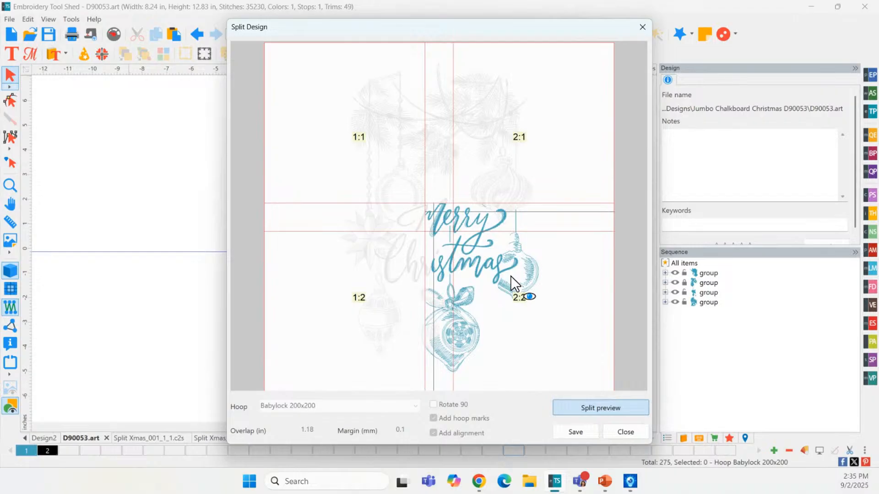
{"action": "left_click", "coordinate": [557, 293]}
- Save the split sections to the OneDrive Downloads folder as Split Desig in Baby Lock/Brother/Bernina PES v9 format
{"action": "left_click", "coordinate": [588, 432]}
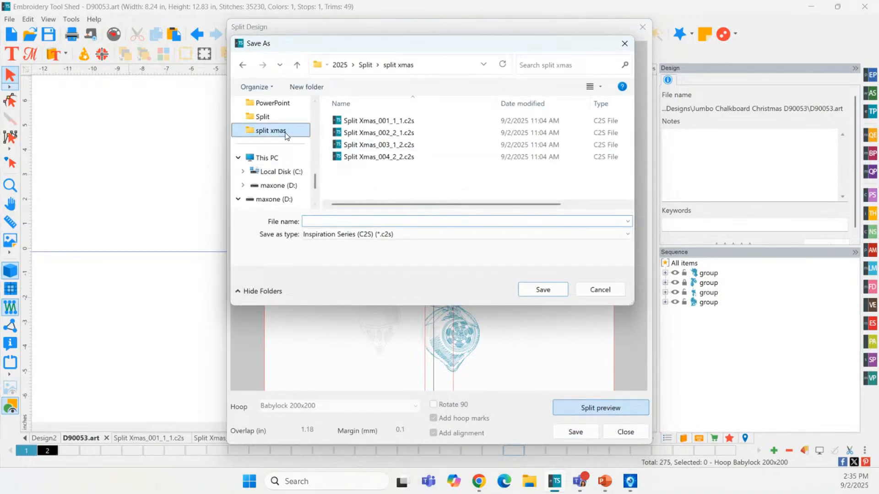
{"action": "scroll", "coordinate": [282, 132], "scroll_direction": "up", "scroll_amount": 10}
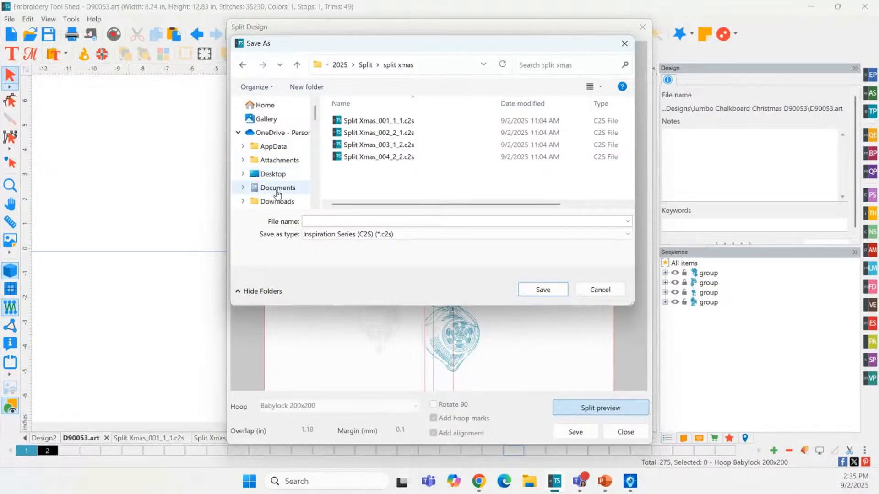
{"action": "left_click", "coordinate": [276, 202]}
{"action": "left_click", "coordinate": [324, 245]}
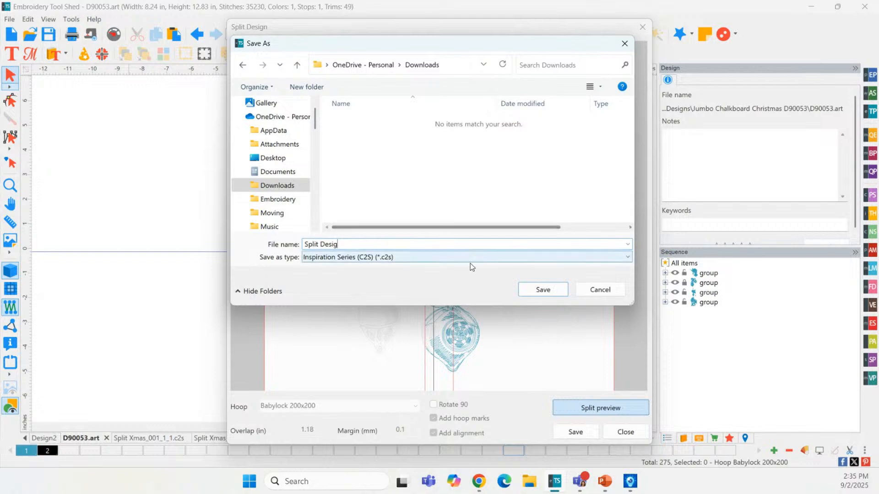
{"action": "left_click", "coordinate": [399, 258]}
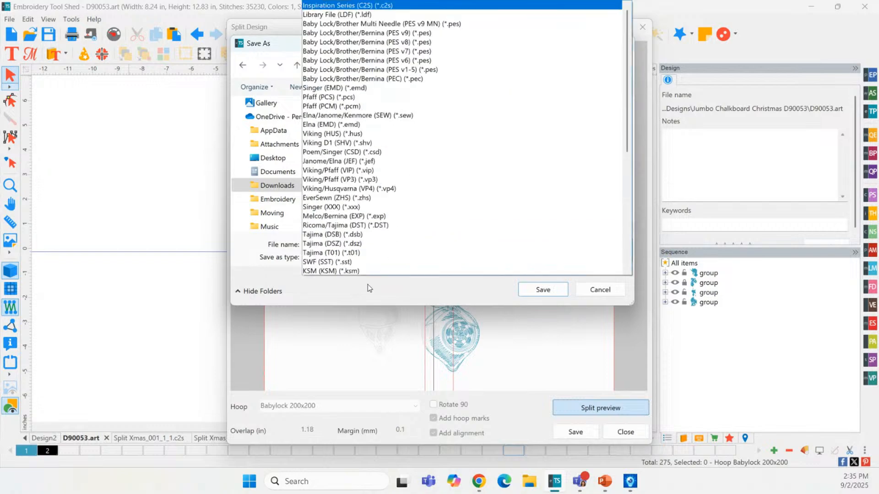
{"action": "left_click", "coordinate": [437, 33]}
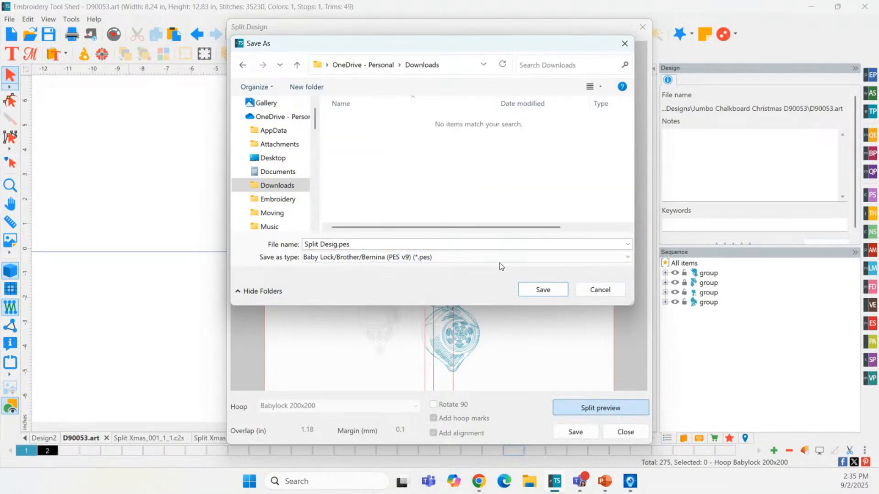
{"action": "left_click", "coordinate": [553, 293]}
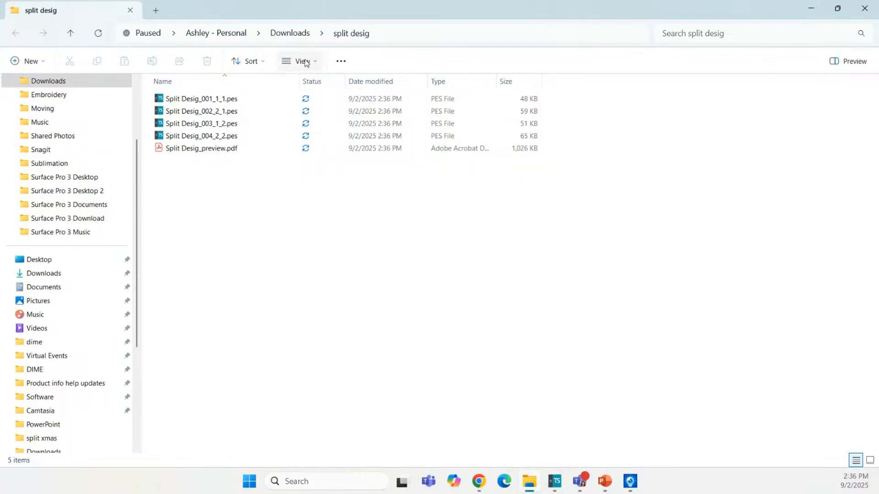
- Display the saved split files as large thumbnails and look through the four PES sections in order
{"action": "left_click", "coordinate": [305, 63]}
{"action": "left_click", "coordinate": [306, 86]}
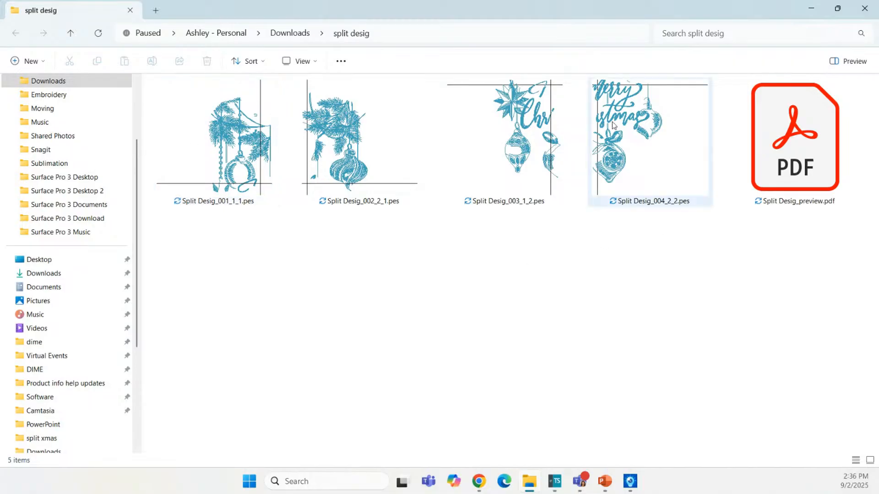
{"action": "left_click", "coordinate": [235, 158]}
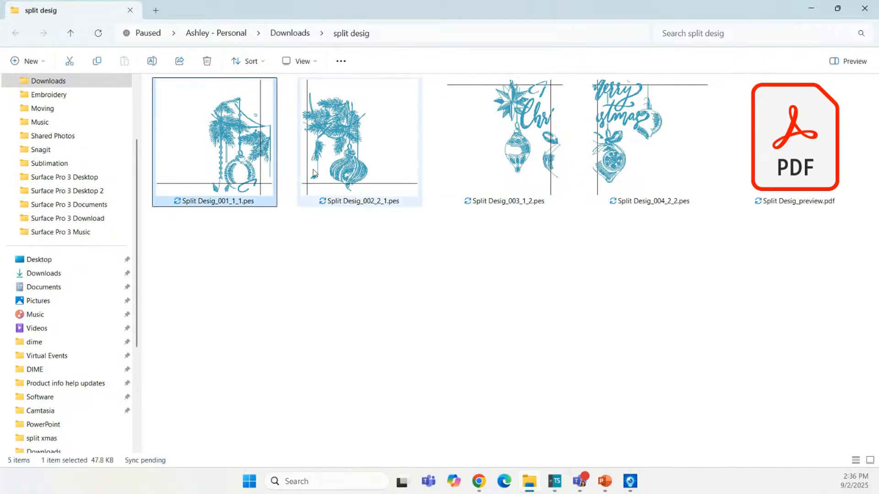
{"action": "key", "text": "Right"}
{"action": "key", "text": "Right"}
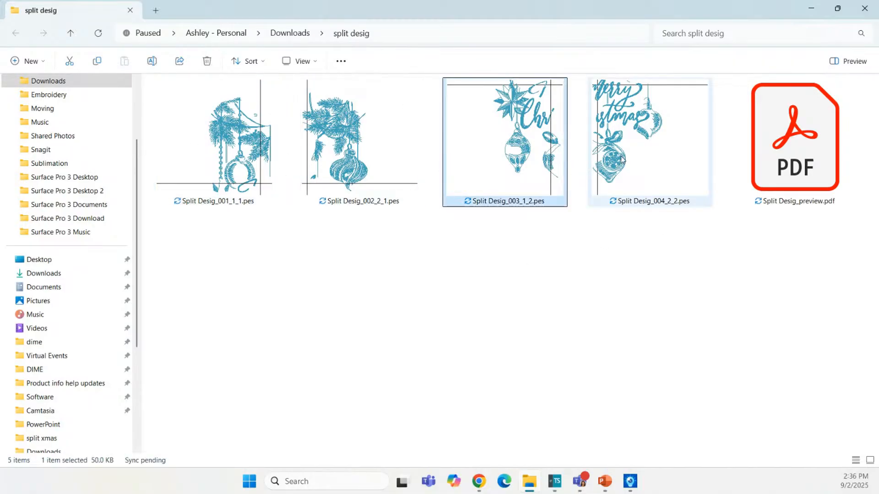
{"action": "key", "text": "Right"}
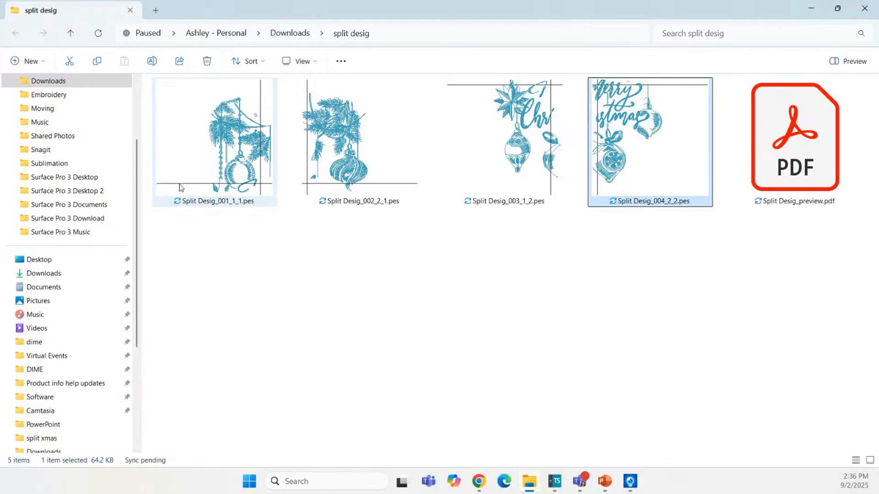
{"action": "left_click", "coordinate": [234, 167]}
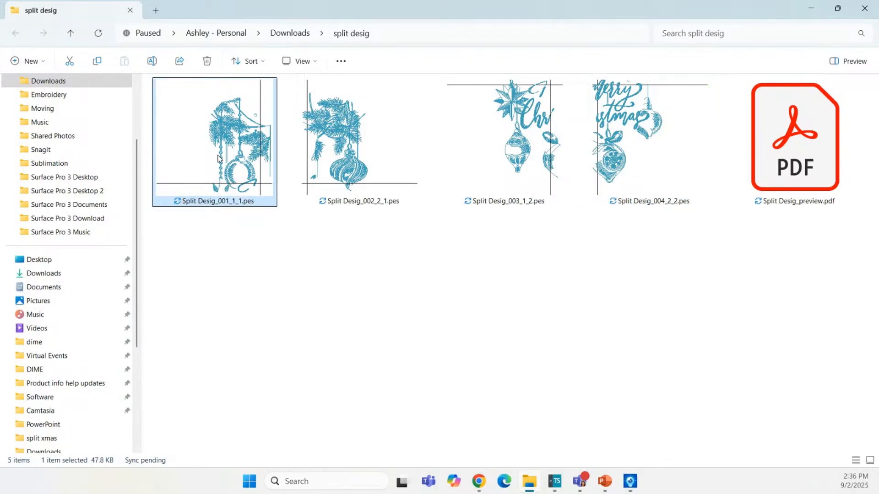
- Look through split sections 002, 003 and 004, and open Split Desig_001_1_1.pes in Embroidery Tool Shed
{"action": "left_click", "coordinate": [333, 163]}
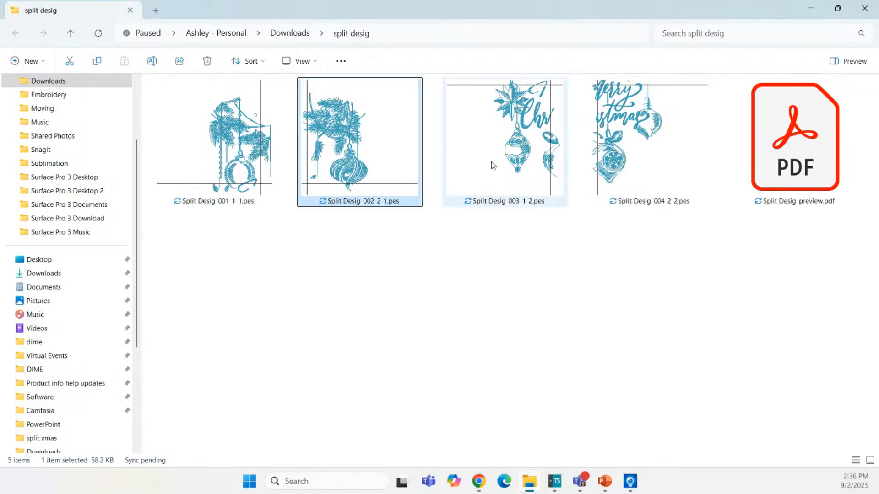
{"action": "left_click", "coordinate": [531, 158]}
{"action": "left_click", "coordinate": [623, 149]}
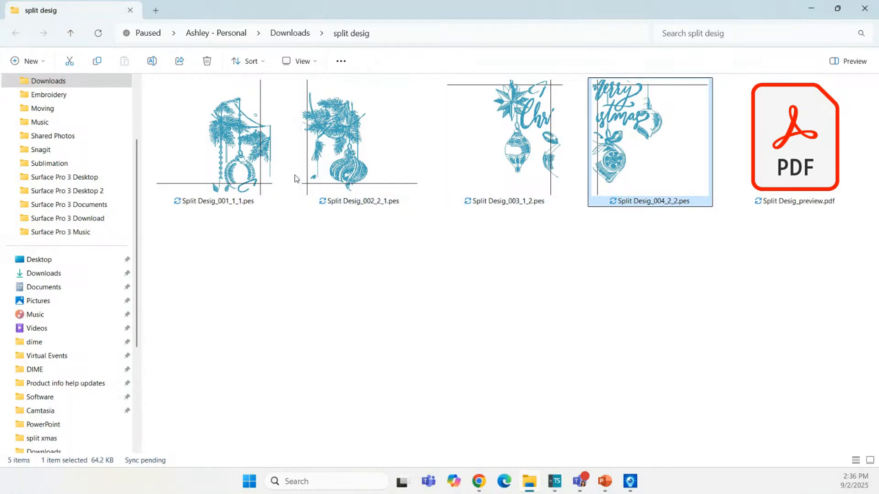
{"action": "left_click", "coordinate": [405, 33]}
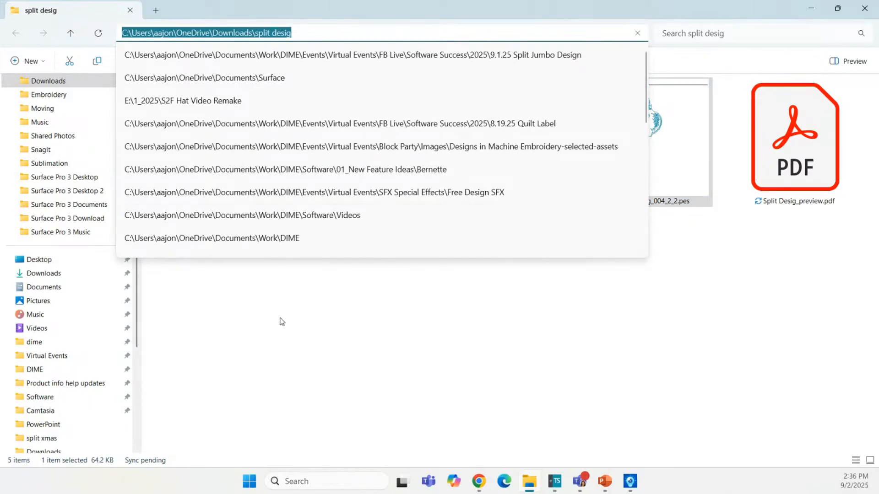
{"action": "left_click", "coordinate": [282, 297]}
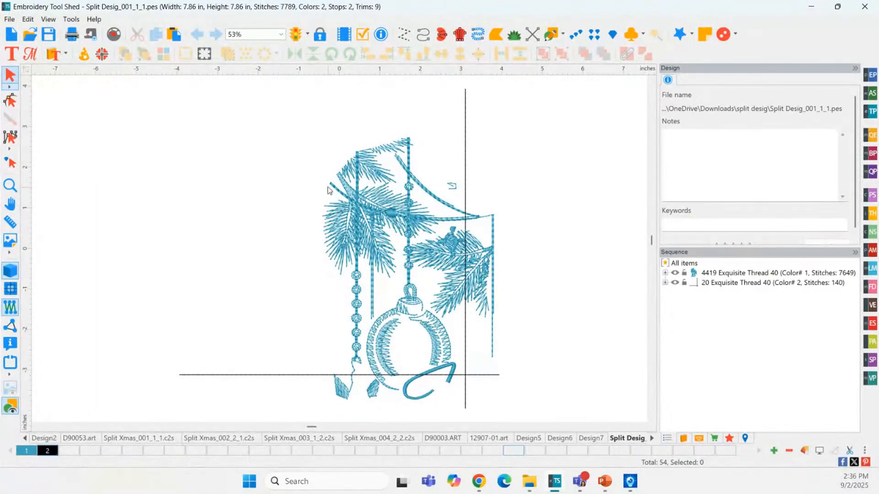
- Select everything in Split Desig_001_1_1.pes, including its alignment lines, and combine it into one group
{"action": "left_click", "coordinate": [10, 19]}
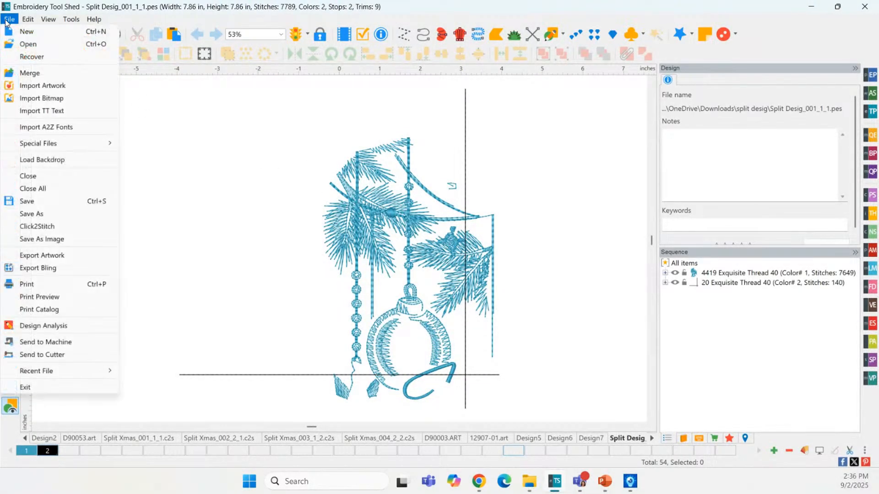
{"action": "left_click", "coordinate": [209, 190]}
{"action": "key", "text": "ctrl+a"}
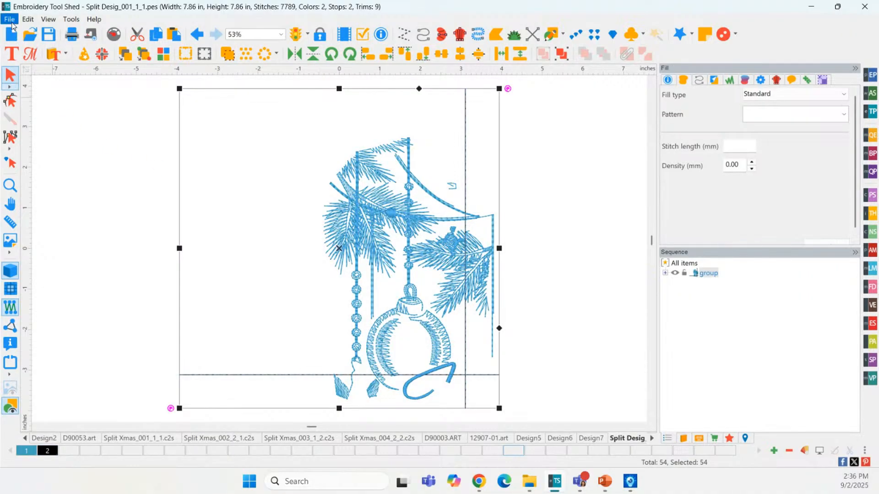
- Merge Split Desig_002_2_1.pes from the split desig folder and move it right so its vertical alignment line overlaps that of section 1_1
{"action": "left_click", "coordinate": [9, 19]}
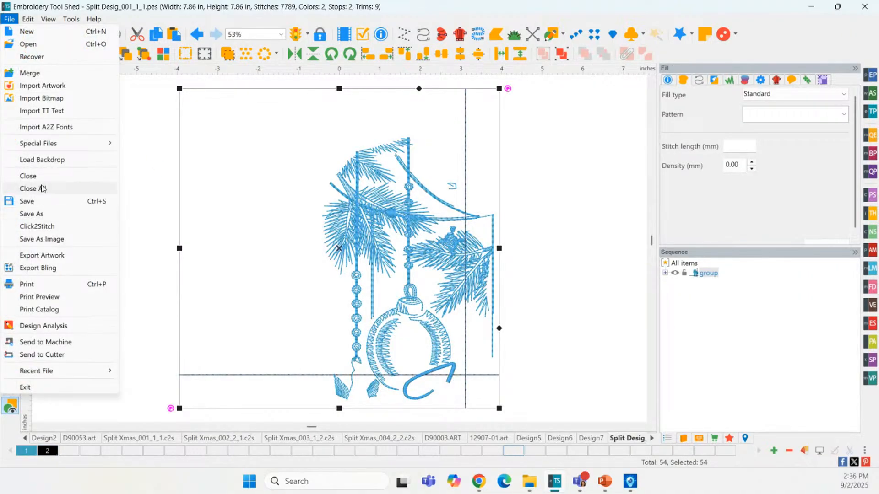
{"action": "left_click", "coordinate": [29, 73]}
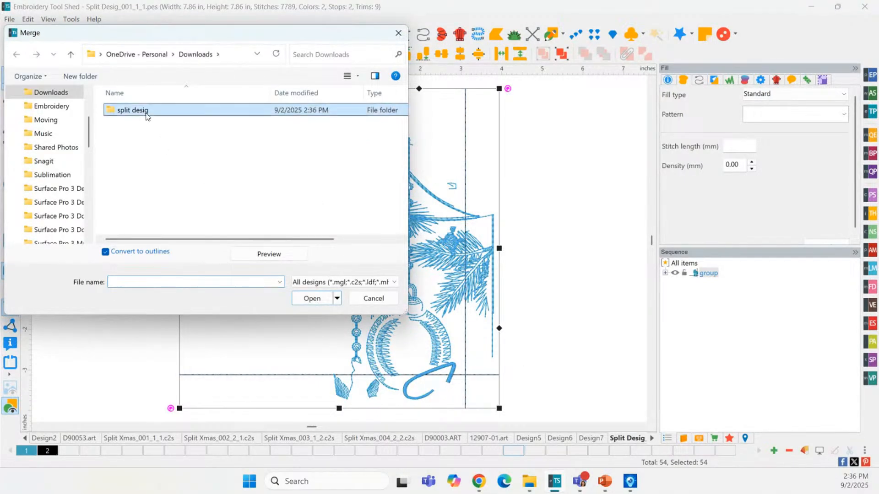
{"action": "double_click", "coordinate": [148, 117]}
{"action": "double_click", "coordinate": [155, 122]}
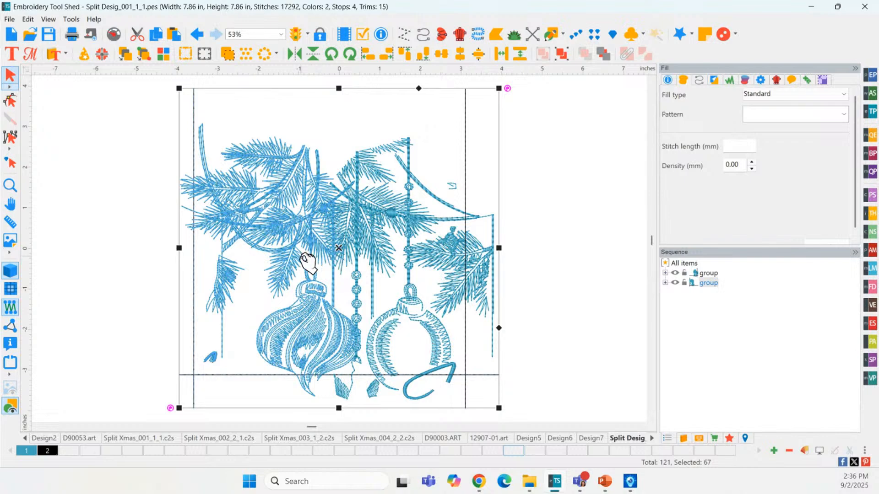
{"action": "left_click_drag", "start_coordinate": [304, 261], "coordinate": [549, 263]}
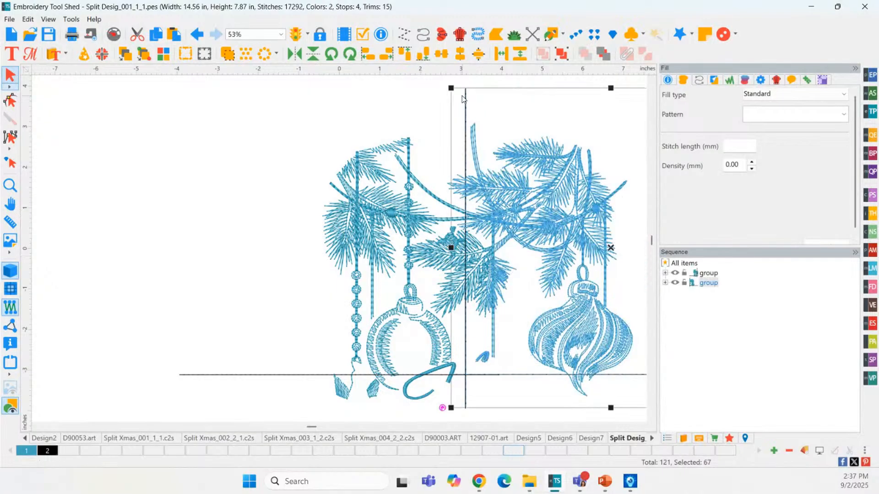
- Merge Split Desig_003_1_2.pes into the same design and place it below section 1_1 with their alignment lines overlapping
{"action": "scroll", "coordinate": [328, 280], "scroll_direction": "up", "scroll_amount": 1}
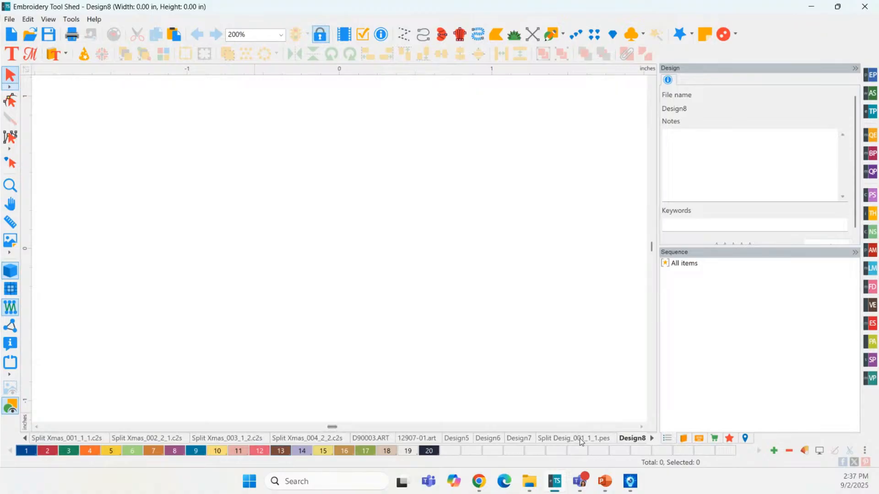
{"action": "left_click", "coordinate": [581, 440]}
{"action": "left_click", "coordinate": [9, 19]}
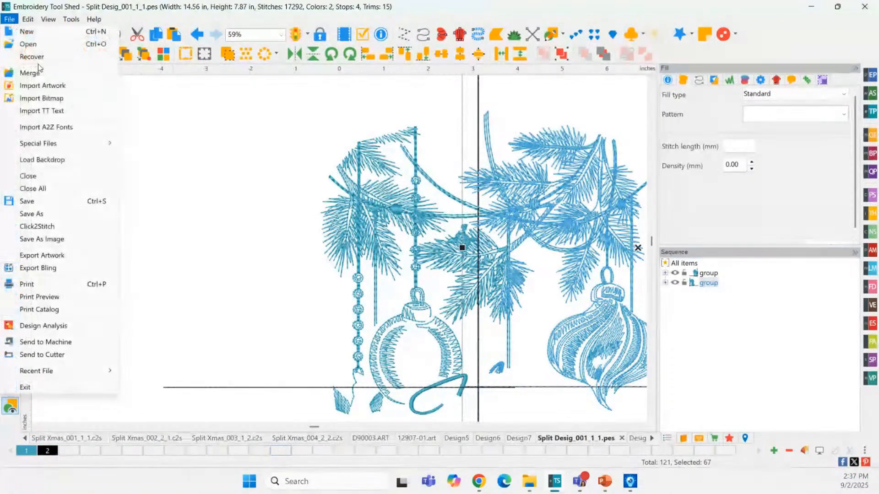
{"action": "left_click", "coordinate": [38, 72]}
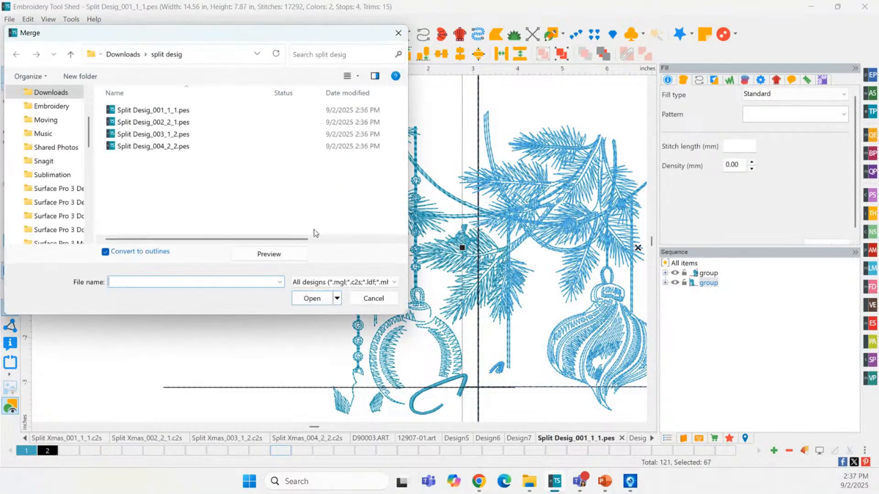
{"action": "double_click", "coordinate": [177, 133]}
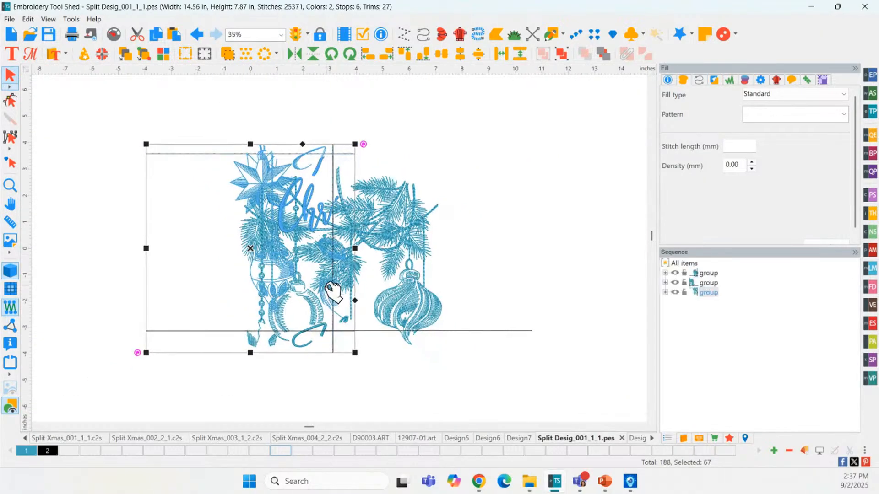
{"action": "left_click_drag", "start_coordinate": [293, 231], "coordinate": [295, 426]}
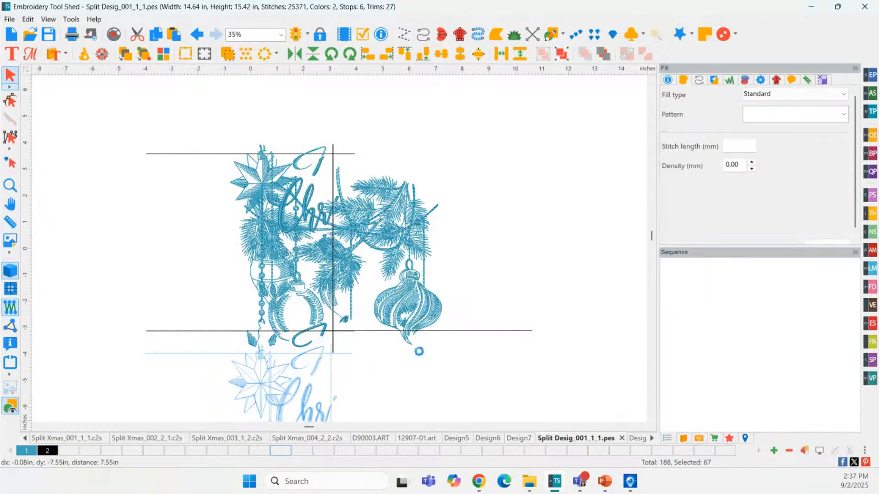
{"action": "double_click", "coordinate": [15, 185]}
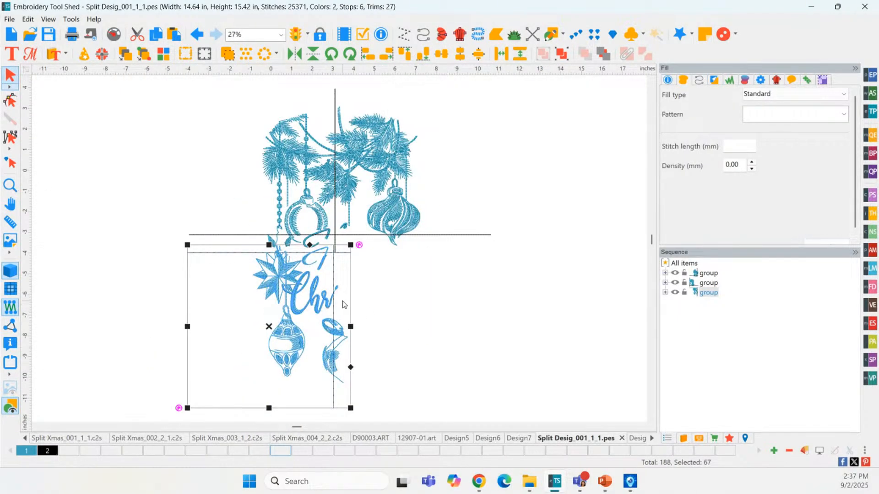
{"action": "left_click_drag", "start_coordinate": [338, 301], "coordinate": [338, 283]}
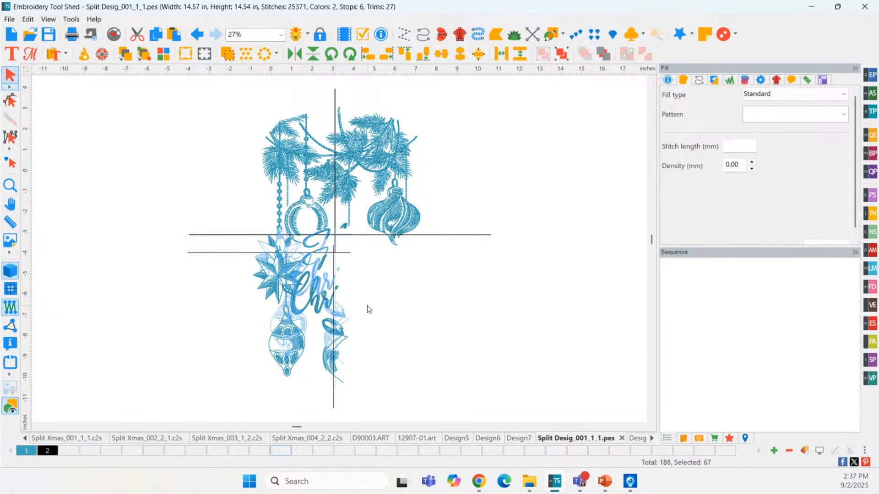
{"action": "left_click", "coordinate": [408, 306]}
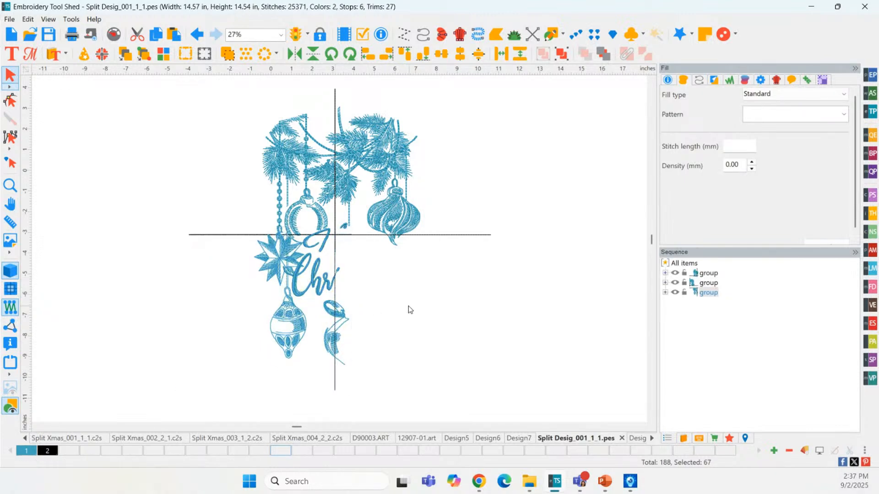
- Merge Split Desig_004_2_2.pes and fit it into the lower-right quarter along the alignment lines to complete the Merry Christmas design
{"action": "left_click", "coordinate": [5, 20]}
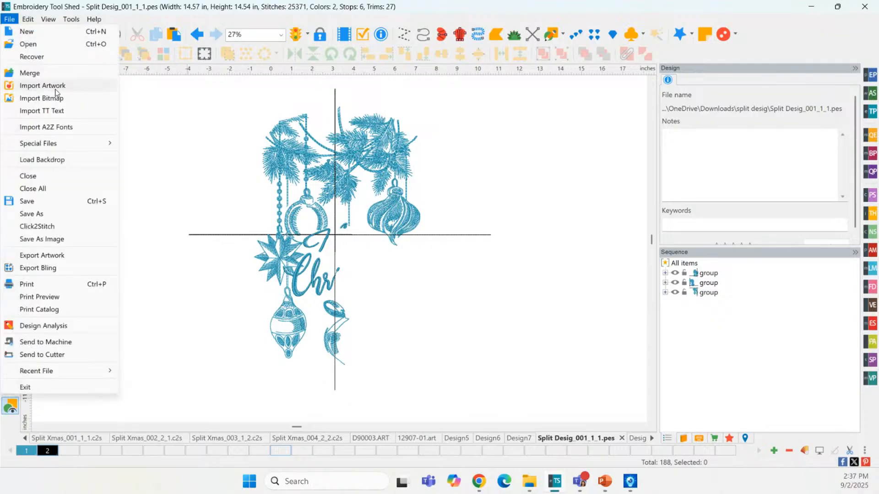
{"action": "left_click", "coordinate": [18, 72]}
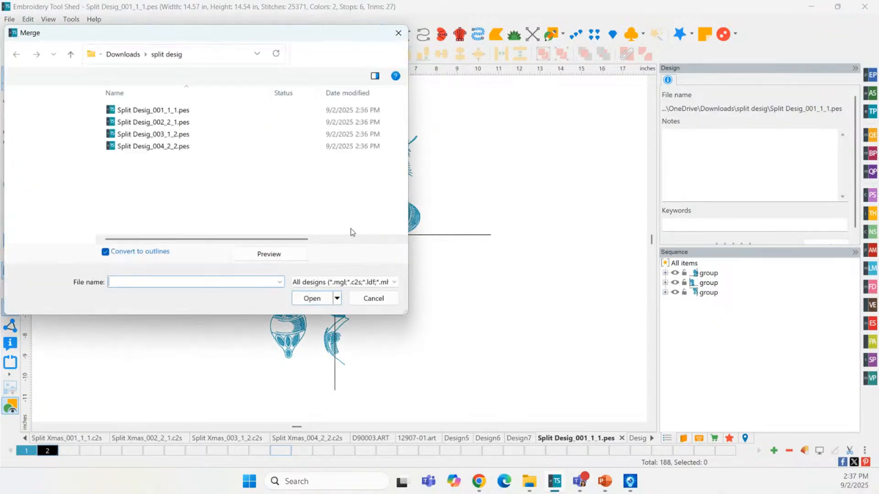
{"action": "double_click", "coordinate": [165, 147]}
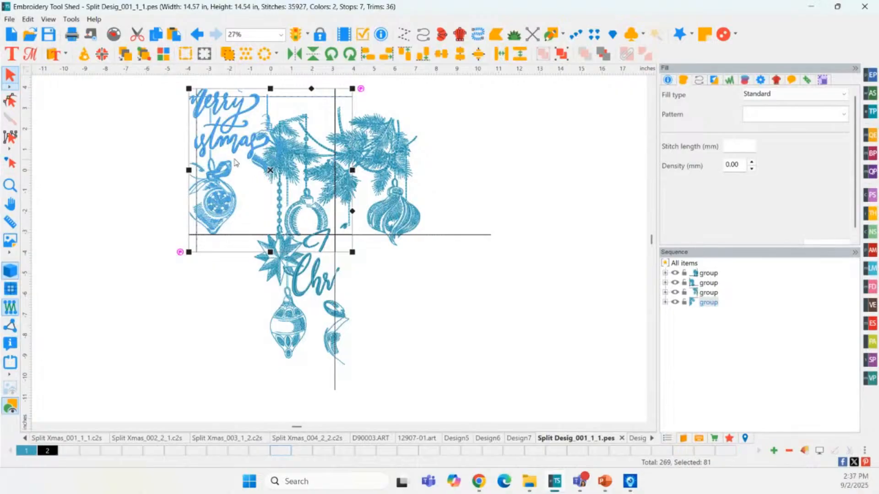
{"action": "left_click_drag", "start_coordinate": [235, 141], "coordinate": [375, 288]}
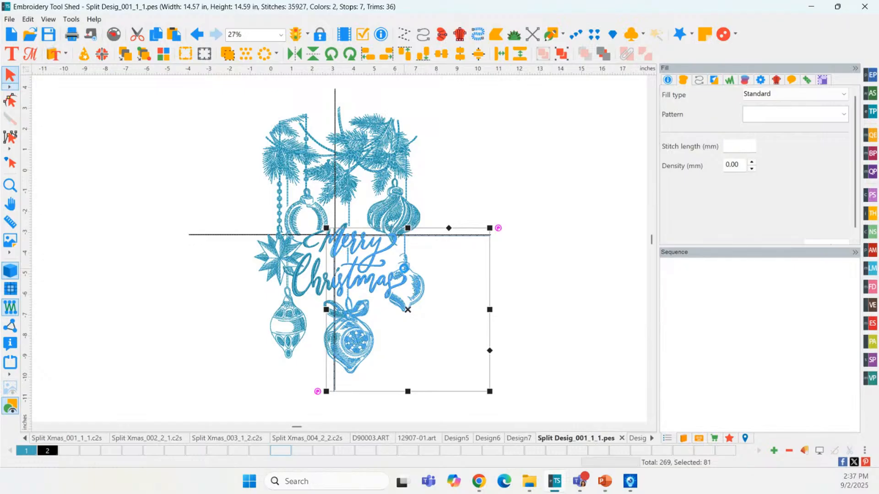
{"action": "left_click", "coordinate": [488, 259]}
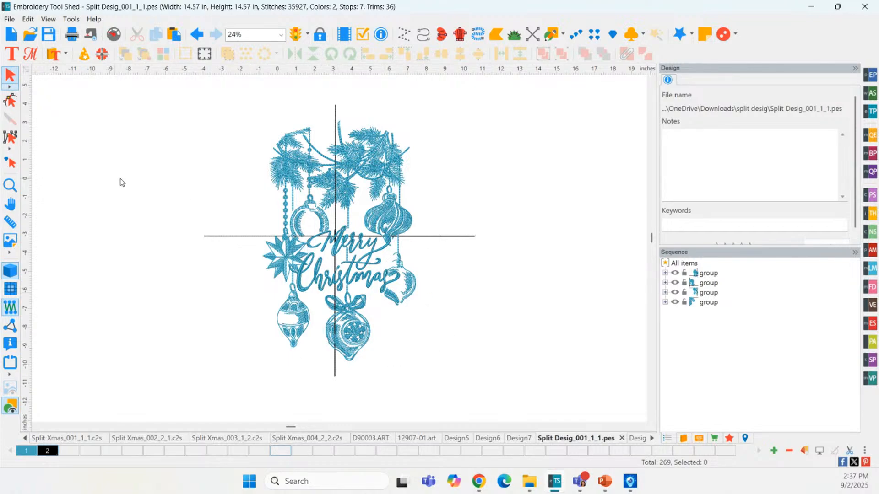
{"action": "scroll", "coordinate": [361, 297], "scroll_direction": "up", "scroll_amount": 1}
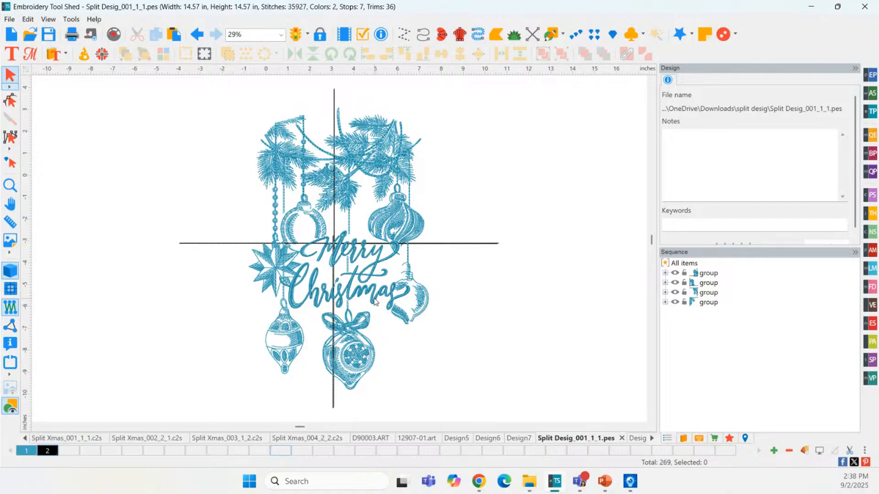
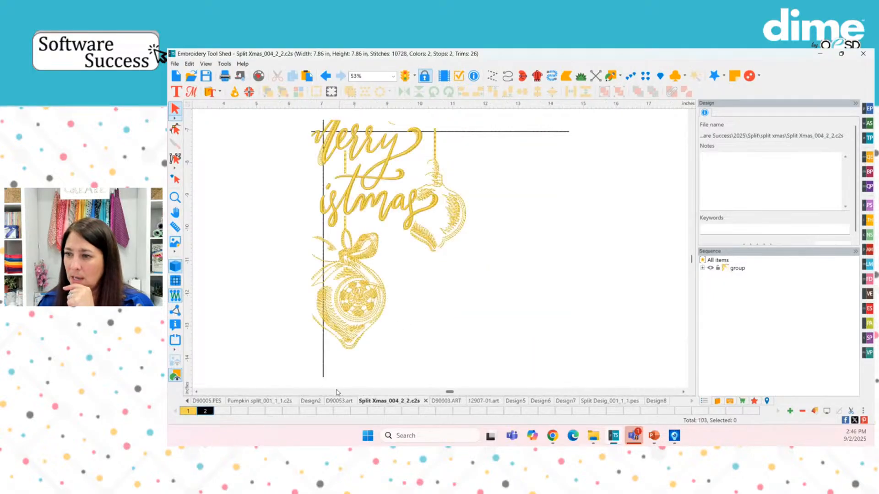
- Close Split Xmas_004_2_2.c2s without saving its changes and bring up the original Merry Christmas design D90053.art
{"action": "left_click", "coordinate": [425, 401]}
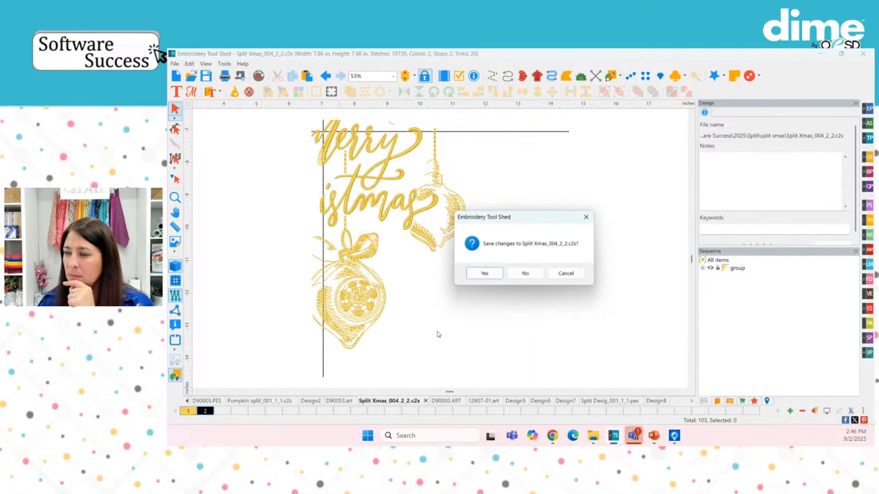
{"action": "left_click", "coordinate": [512, 275]}
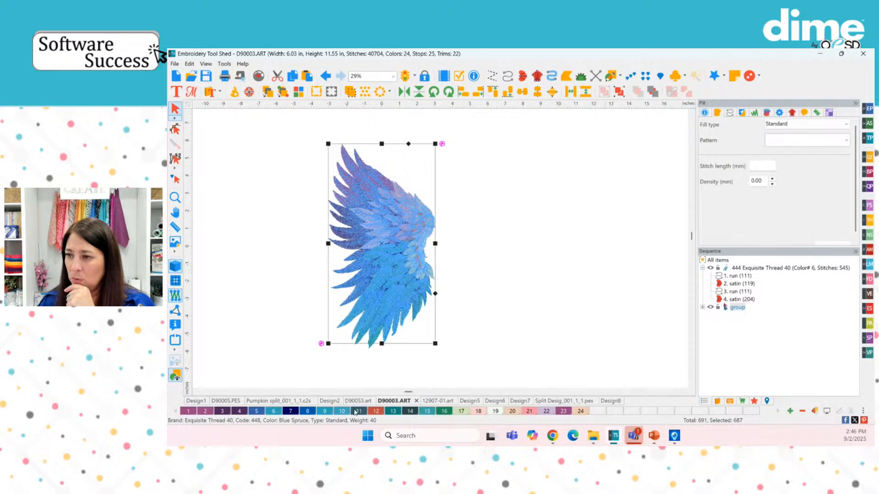
{"action": "left_click", "coordinate": [225, 401]}
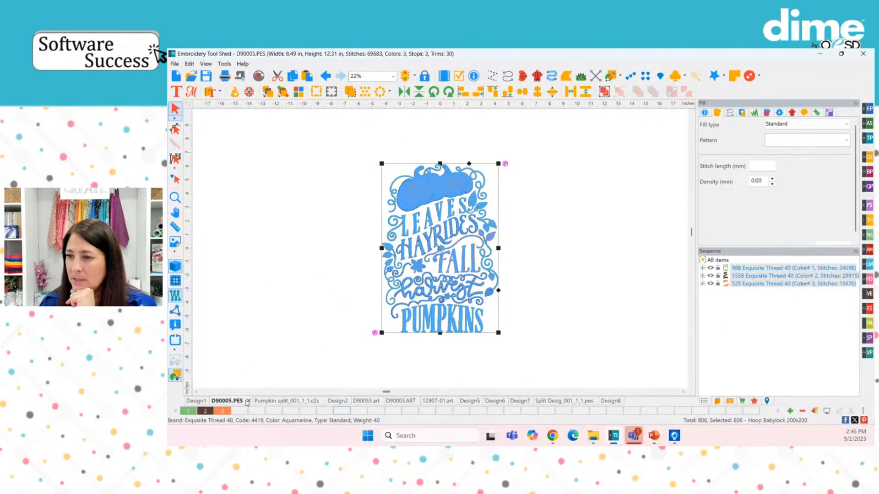
{"action": "left_click", "coordinate": [274, 402]}
{"action": "left_click", "coordinate": [333, 402]}
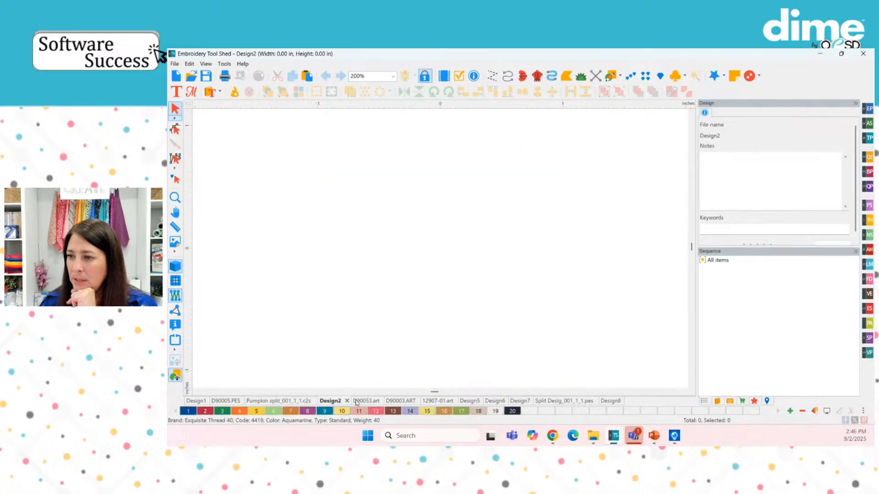
{"action": "left_click", "coordinate": [363, 401]}
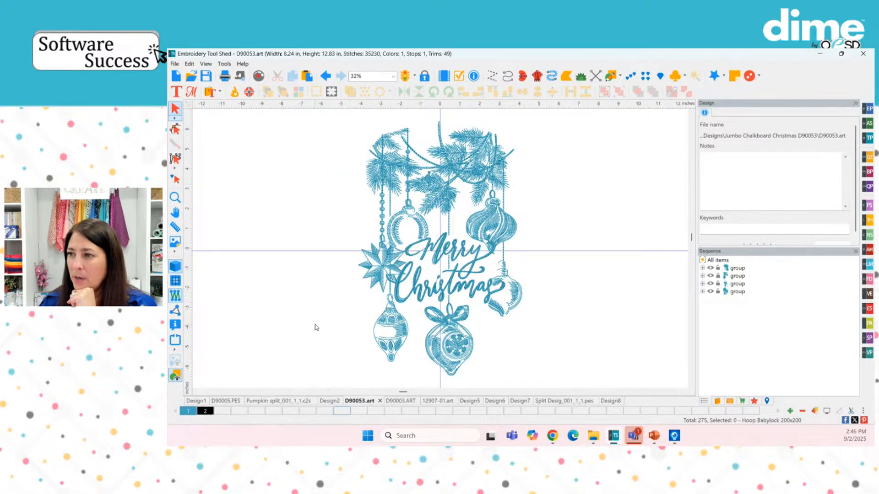
- Add design placement marks at the four corners and the top and bottom centres of the Merry Christmas design
{"action": "left_click", "coordinate": [439, 193]}
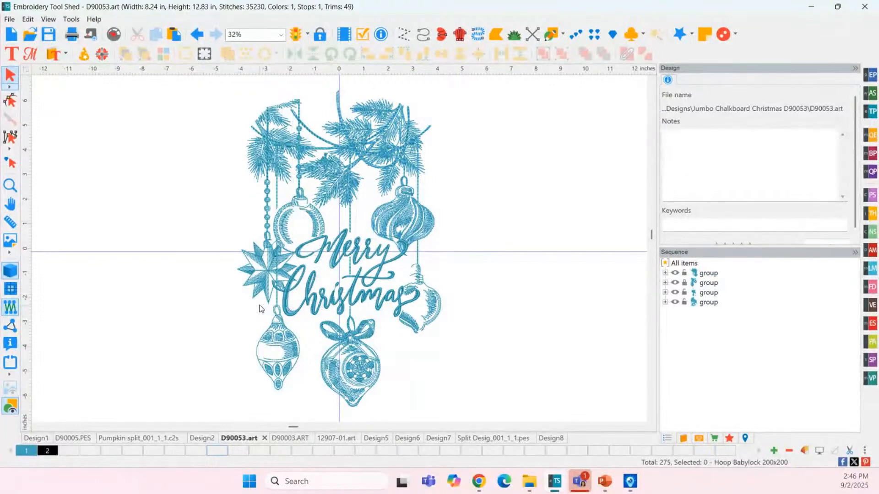
{"action": "left_click", "coordinate": [274, 300]}
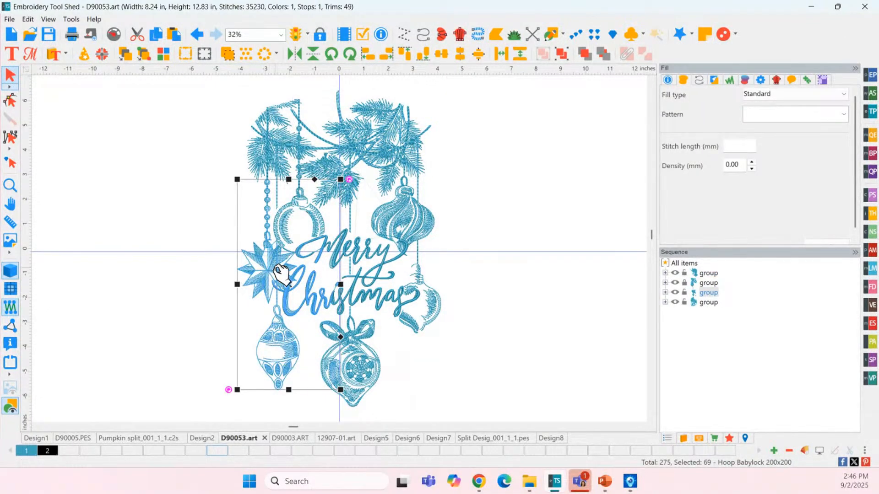
{"action": "left_click", "coordinate": [544, 335]}
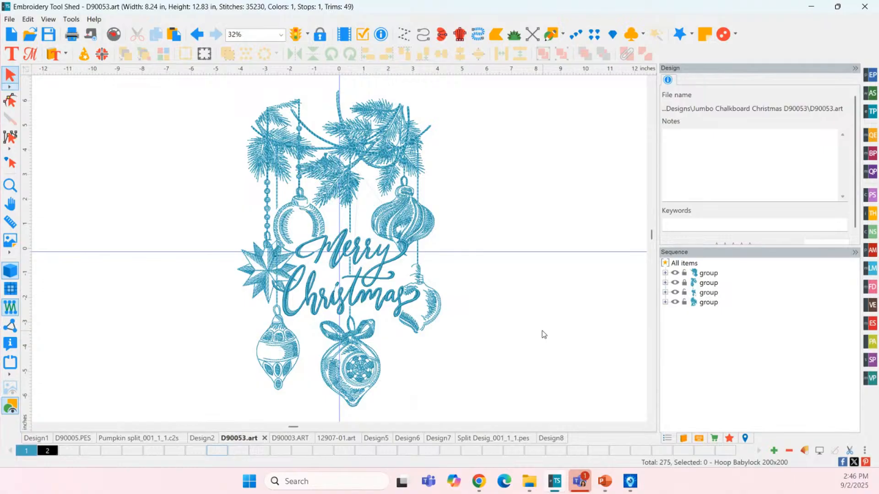
{"action": "left_click", "coordinate": [265, 216]}
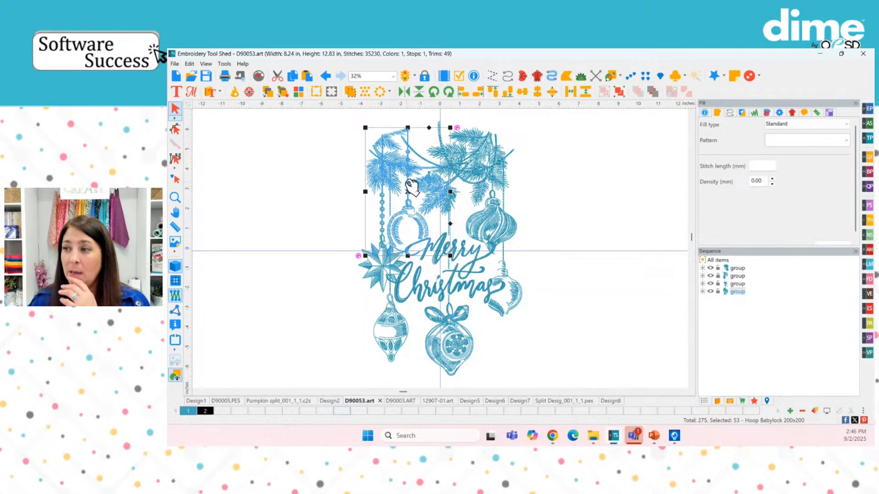
{"action": "left_click", "coordinate": [333, 95]}
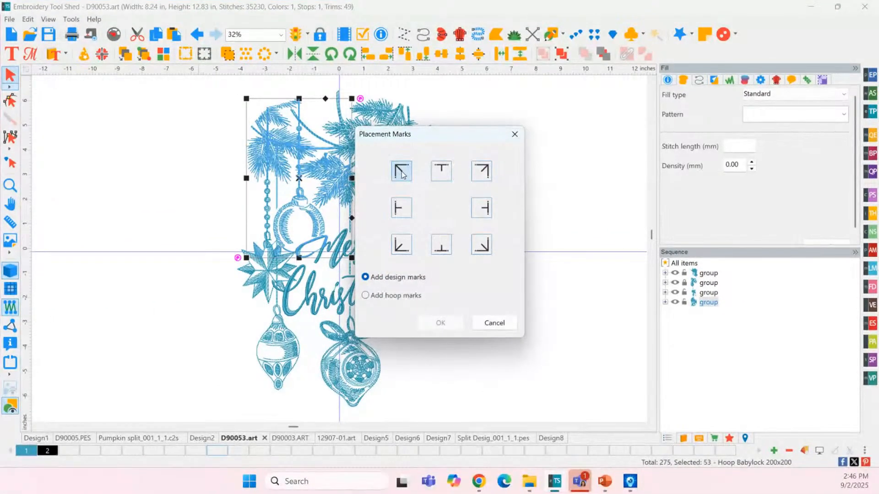
{"action": "left_click", "coordinate": [402, 173]}
{"action": "left_click", "coordinate": [430, 173]}
{"action": "left_click", "coordinate": [481, 172]}
{"action": "left_click", "coordinate": [438, 252]}
{"action": "left_click", "coordinate": [481, 245]}
{"action": "left_click", "coordinate": [442, 322]}
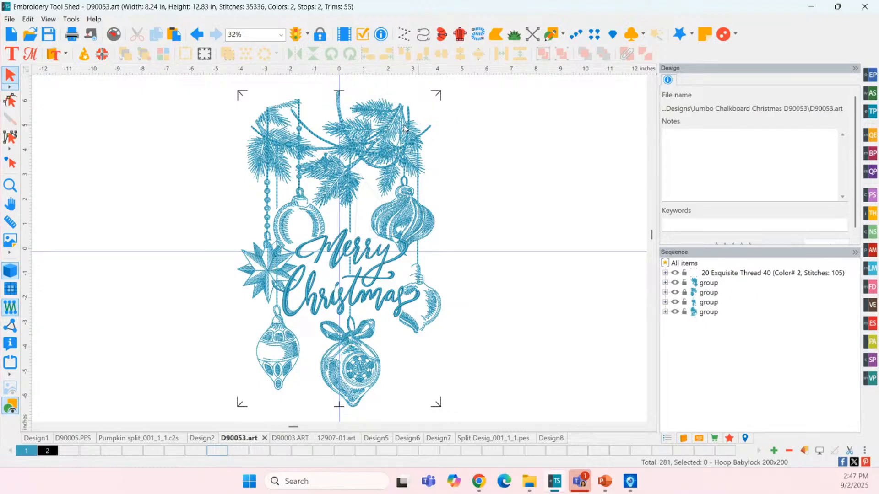
- Hide the three other section groups so only the upper-left group of the Merry Christmas design and the placement marks show
{"action": "left_click", "coordinate": [301, 145]}
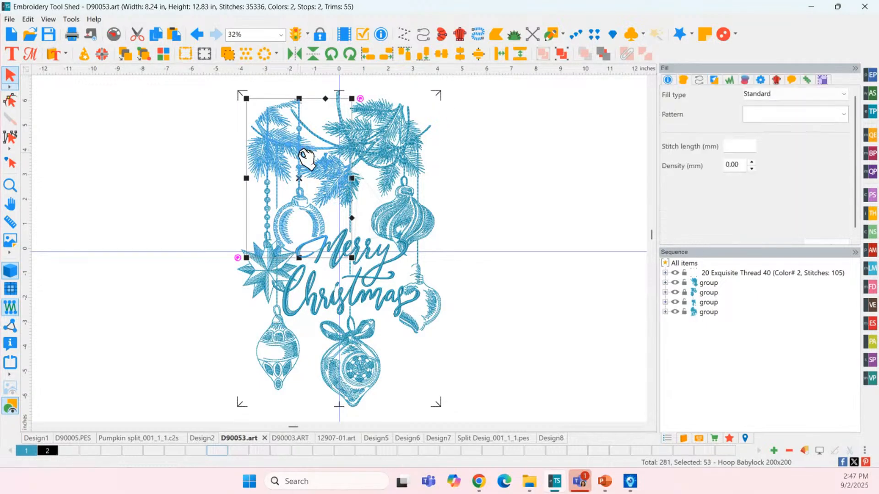
{"action": "left_click", "coordinate": [675, 283]}
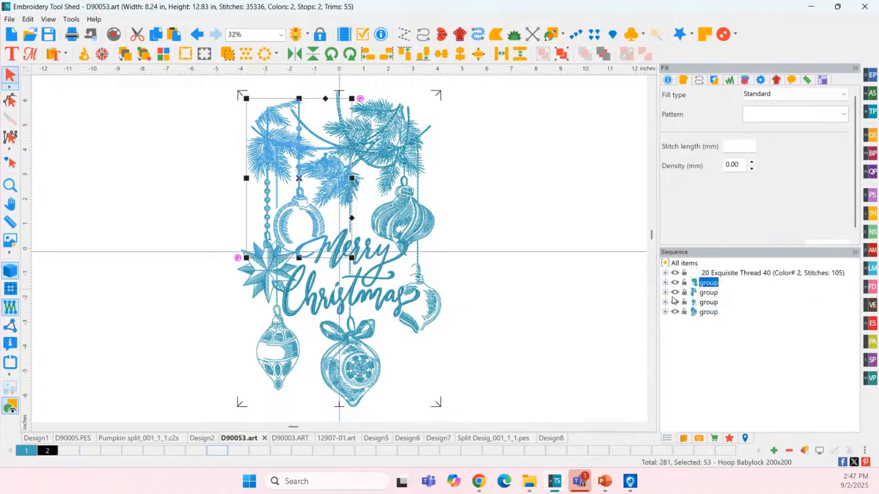
{"action": "left_click", "coordinate": [675, 293]}
{"action": "left_click", "coordinate": [674, 303]}
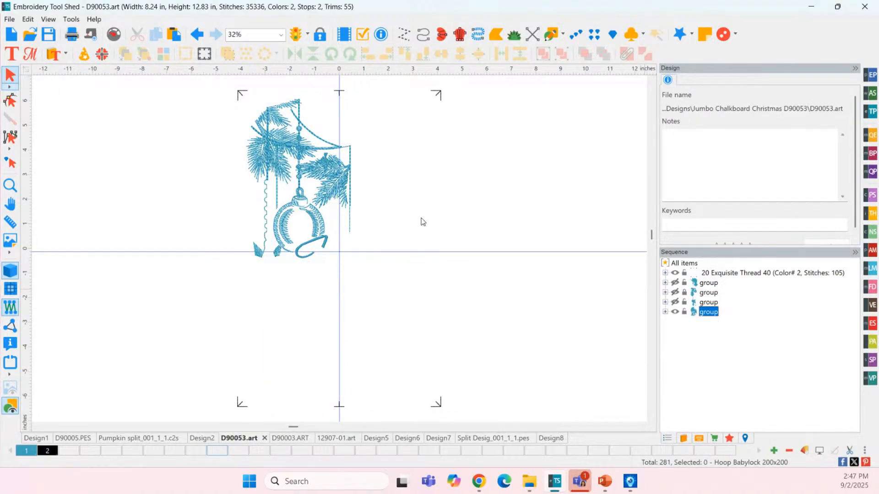
{"action": "left_click", "coordinate": [266, 202]}
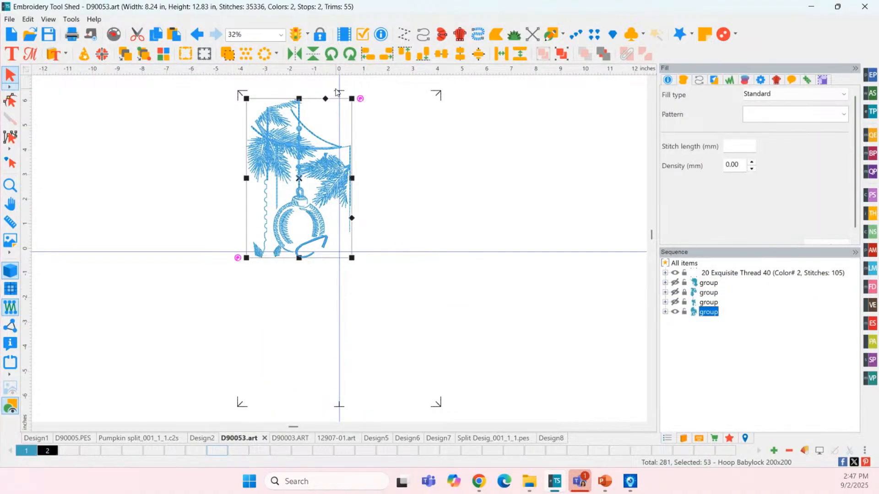
{"action": "left_click", "coordinate": [336, 92]}
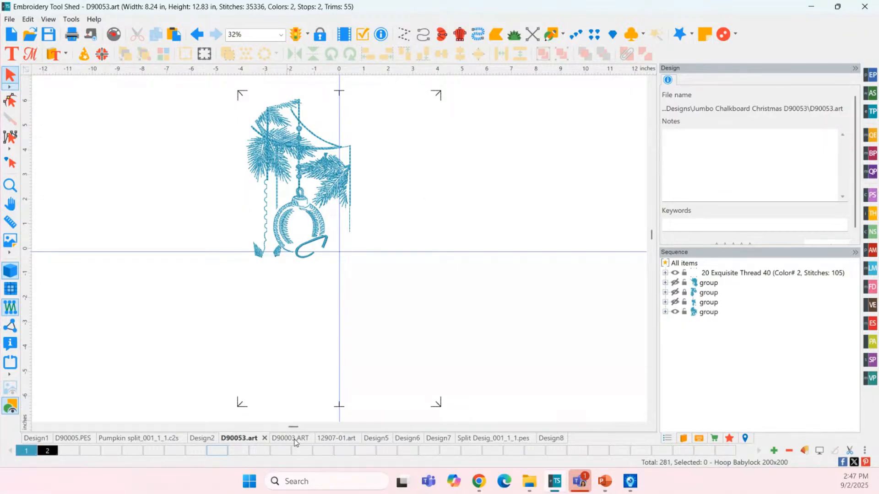
- Close Split Desig_001_1_1.pes, Design8, Design7, Design6 and Design5 without saving their changes
{"action": "left_click", "coordinate": [493, 439]}
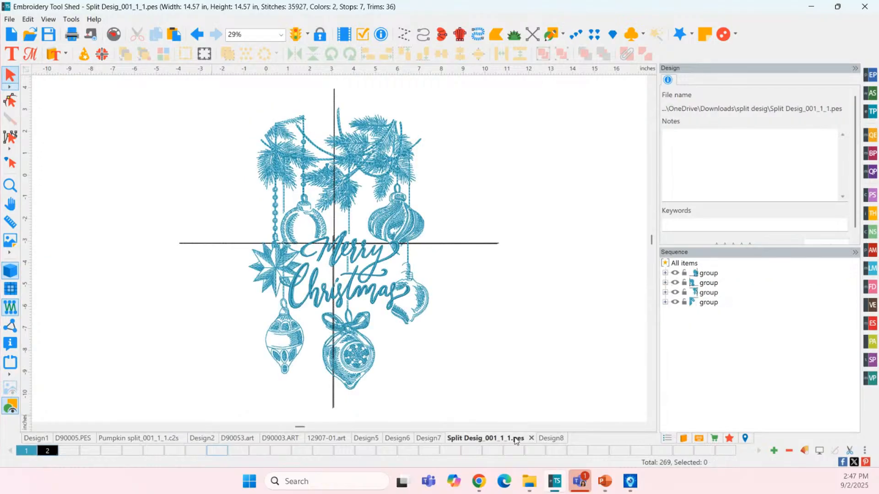
{"action": "left_click", "coordinate": [531, 438]}
{"action": "left_click", "coordinate": [449, 279]}
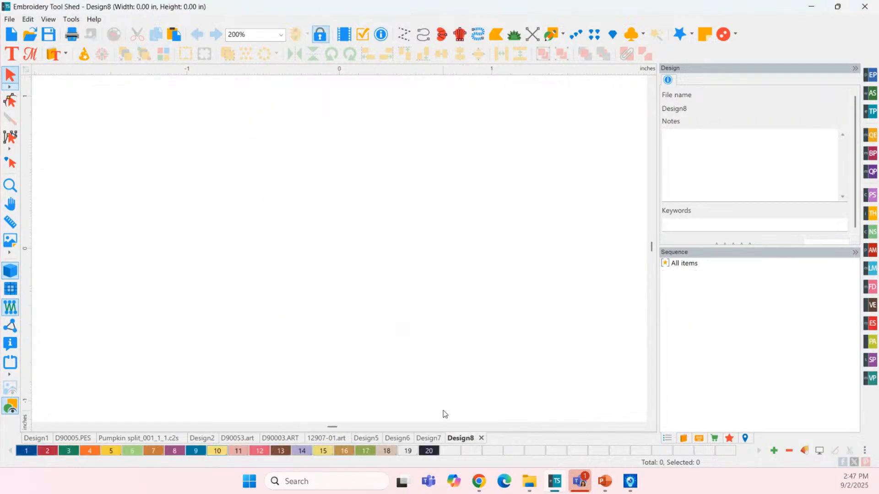
{"action": "left_click", "coordinate": [481, 439]}
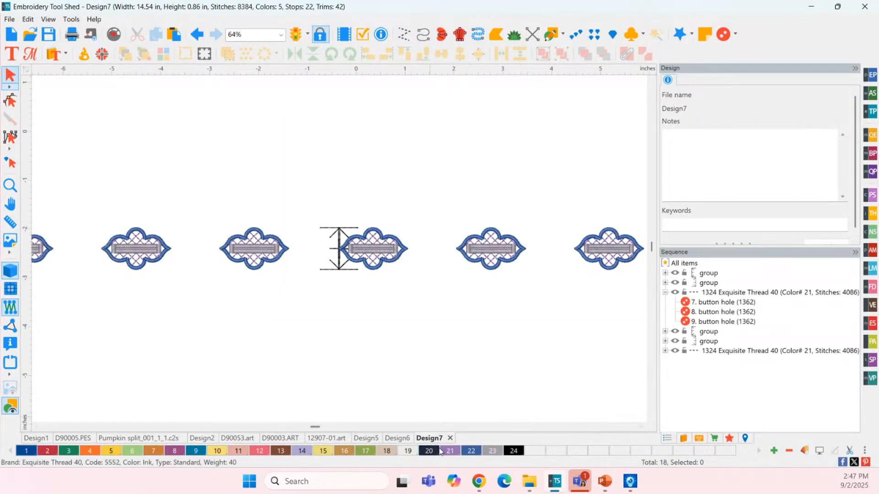
{"action": "left_click", "coordinate": [450, 438]}
{"action": "left_click", "coordinate": [450, 281]}
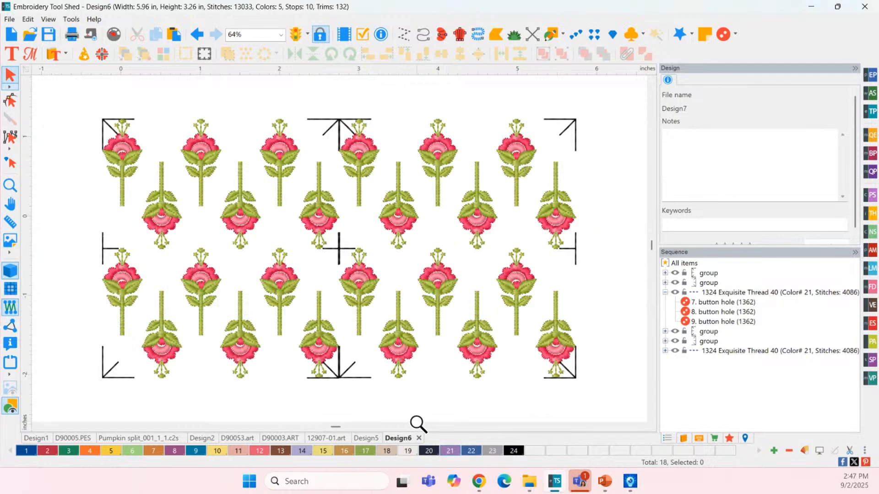
{"action": "left_click", "coordinate": [419, 438]}
{"action": "left_click", "coordinate": [444, 280]}
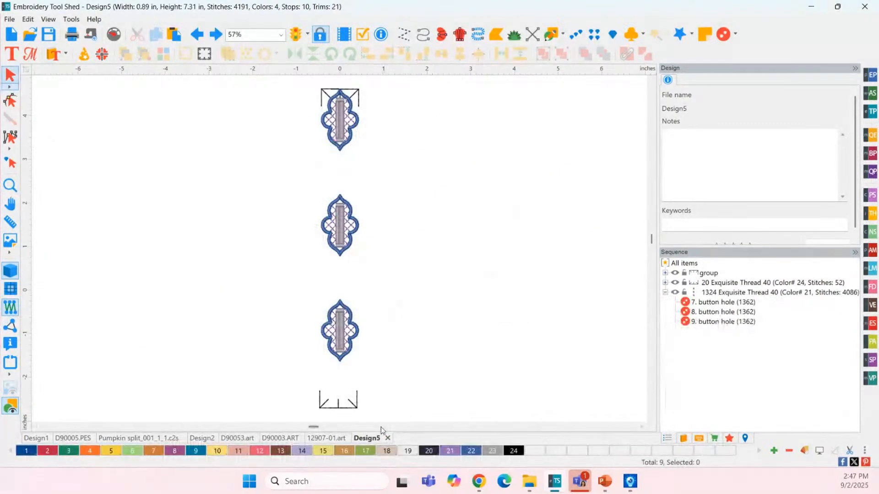
{"action": "left_click", "coordinate": [387, 438]}
{"action": "left_click", "coordinate": [445, 280]}
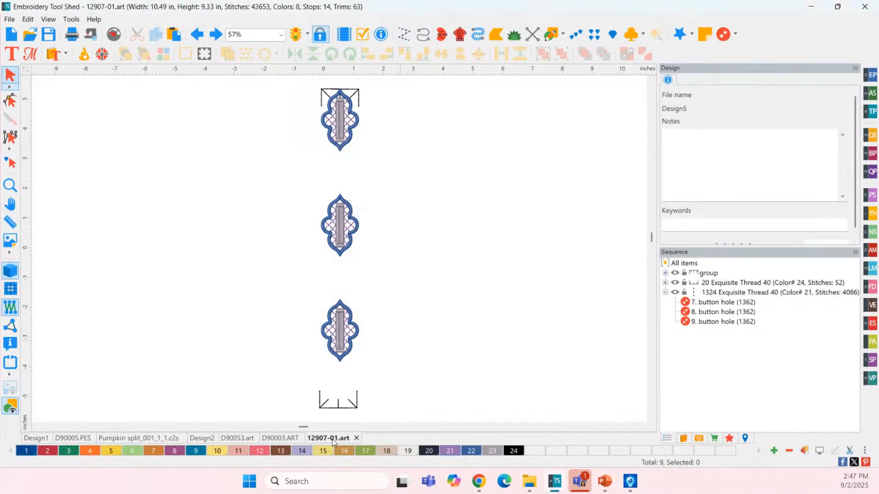
- Examine which parts of the HOME design 12907-01.art each of its two groups covers
{"action": "left_click", "coordinate": [282, 187]}
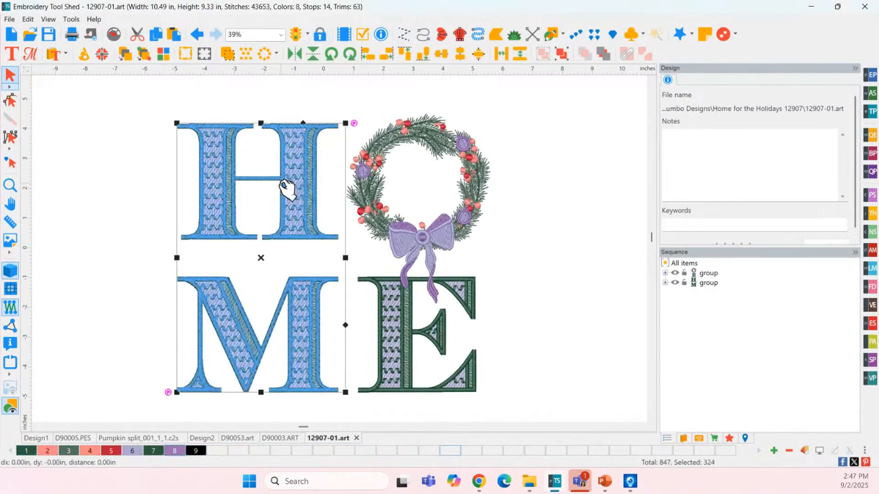
{"action": "left_click", "coordinate": [522, 239]}
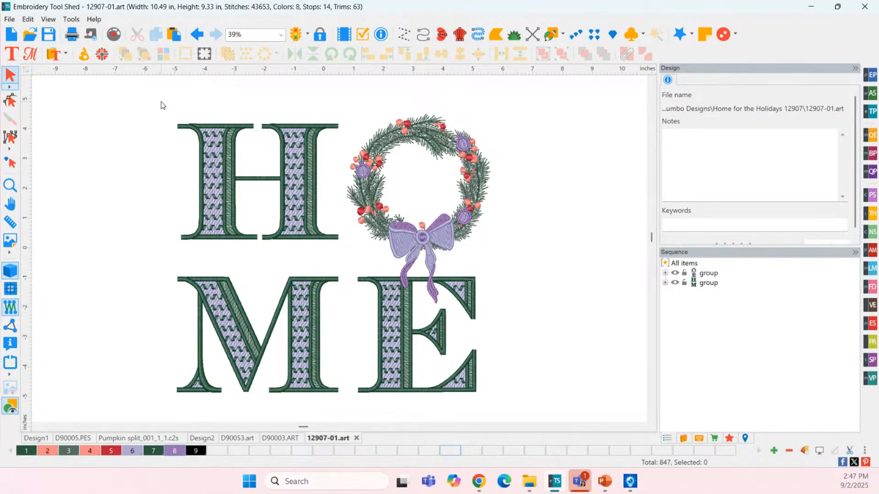
{"action": "left_click_drag", "start_coordinate": [128, 171], "coordinate": [527, 187]}
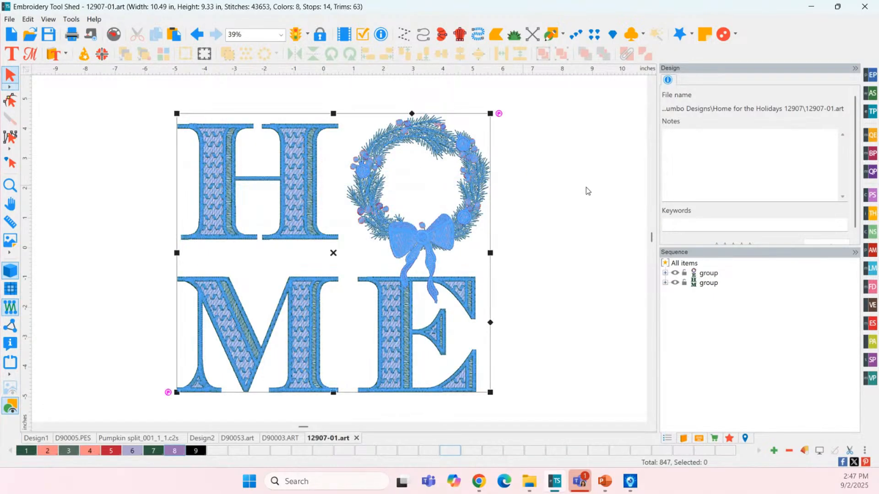
{"action": "left_click_drag", "start_coordinate": [137, 110], "coordinate": [356, 415]}
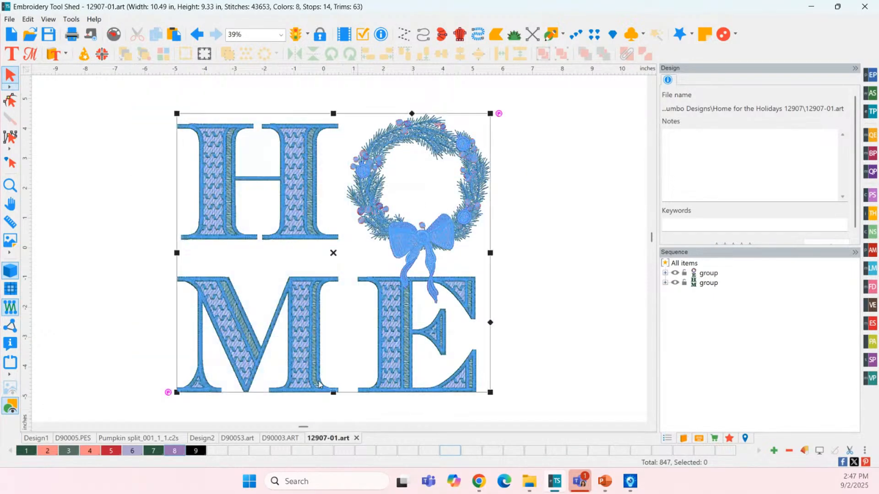
{"action": "left_click", "coordinate": [297, 252]}
{"action": "left_click", "coordinate": [314, 307]}
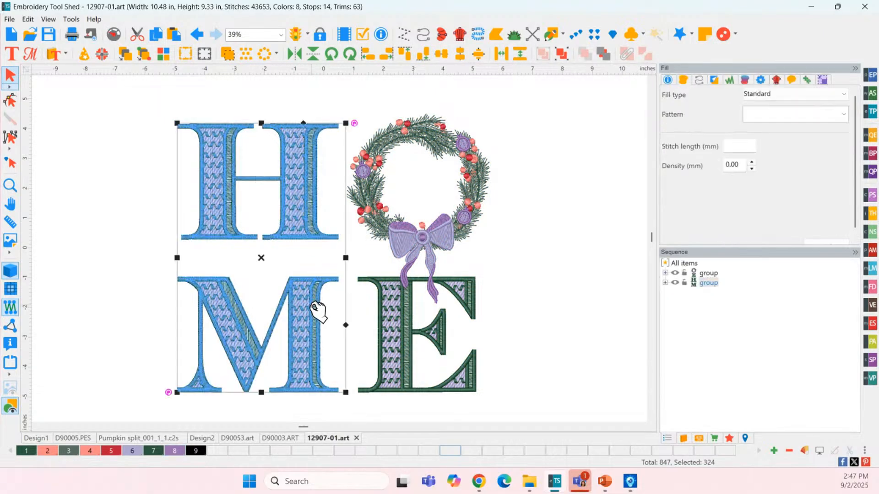
{"action": "left_click", "coordinate": [404, 318]}
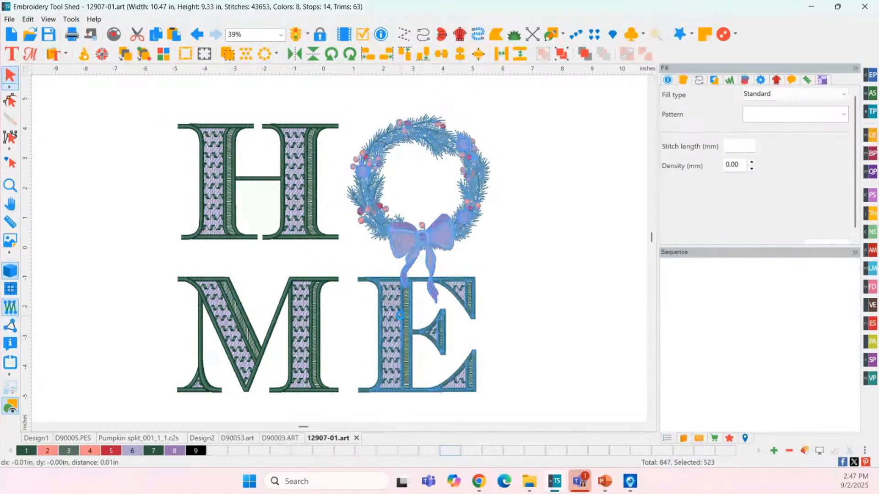
{"action": "left_click", "coordinate": [523, 181]}
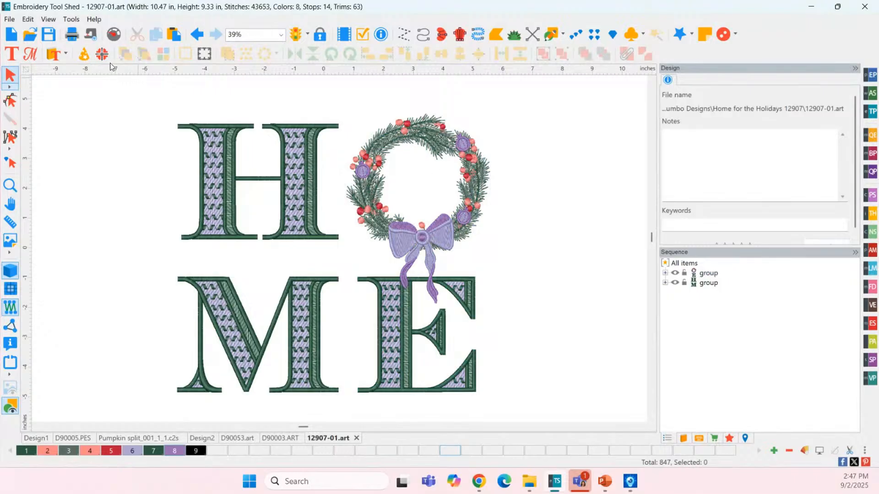
- Preview the HOME design split with the Babylock 200x200 hoop and inspect sections 1:1, 2:1, 1:2 and 2:2
{"action": "left_click", "coordinate": [102, 54]}
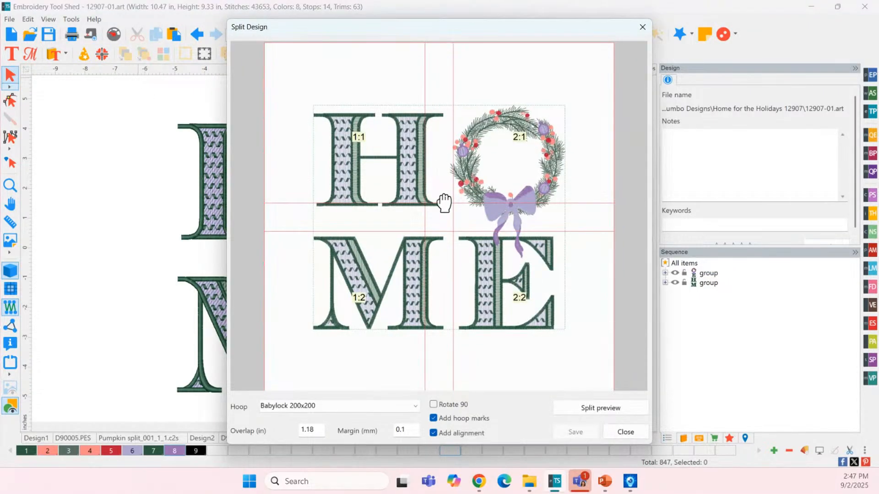
{"action": "left_click", "coordinate": [594, 406]}
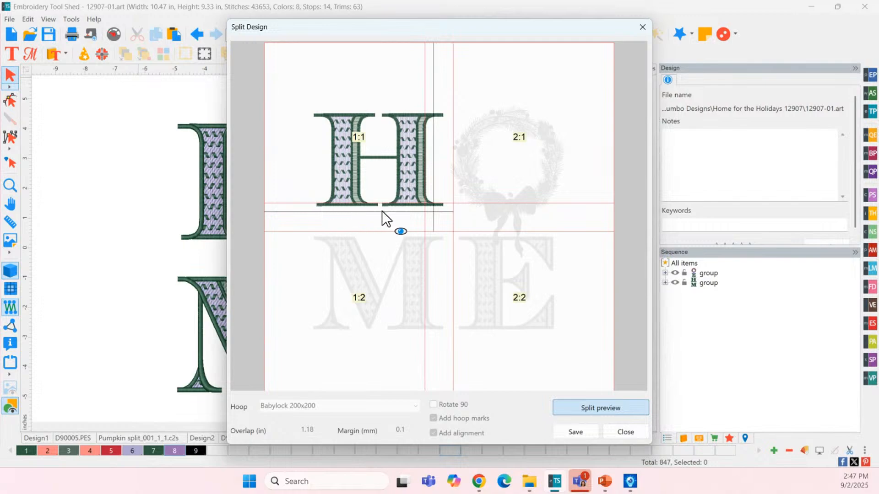
{"action": "left_click", "coordinate": [487, 149]}
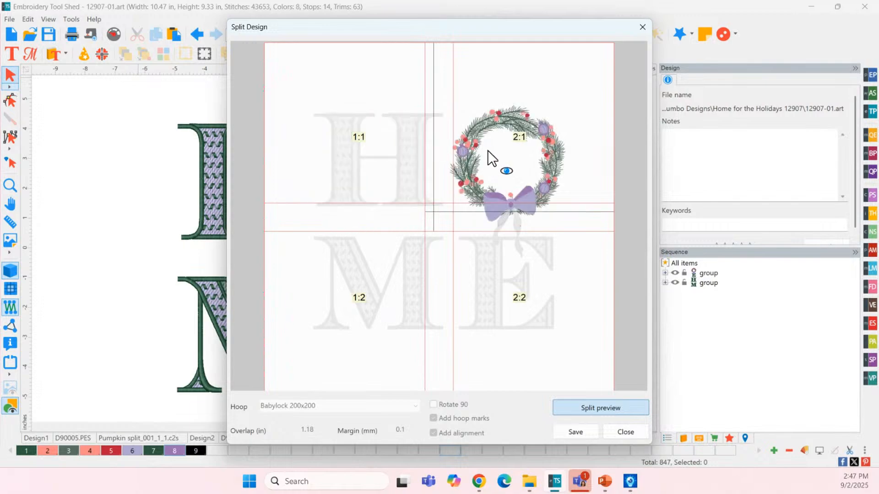
{"action": "left_click", "coordinate": [356, 270]}
{"action": "left_click", "coordinate": [516, 299]}
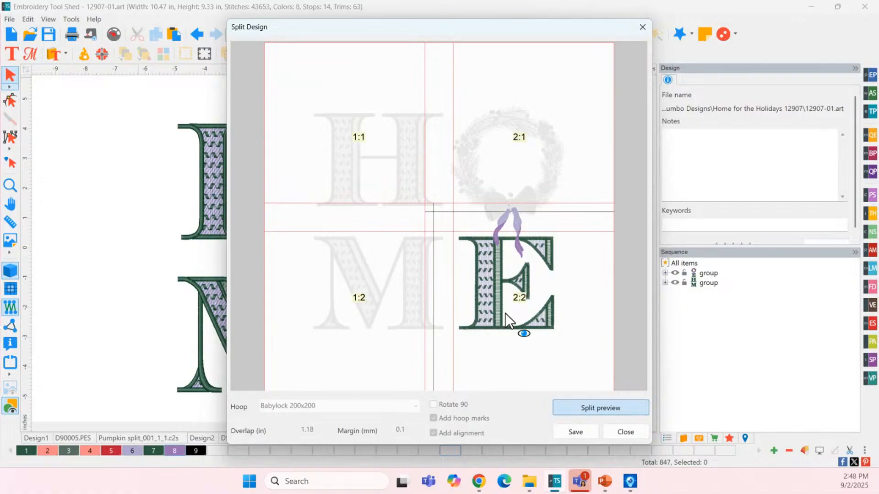
- Leave the split preview, shift the HOME design slightly upward in the Babylock 200x200 hoop grid, and preview the split again
{"action": "left_click", "coordinate": [578, 406]}
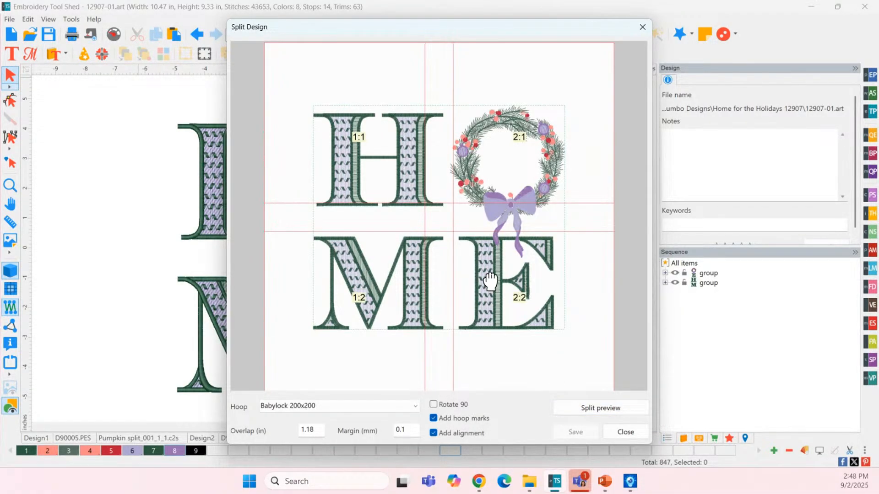
{"action": "left_click_drag", "start_coordinate": [488, 290], "coordinate": [487, 270]}
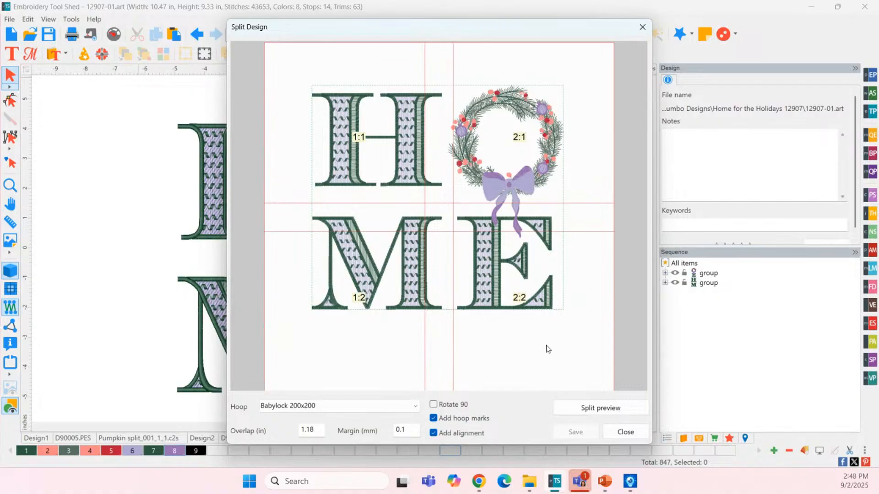
{"action": "left_click", "coordinate": [581, 409]}
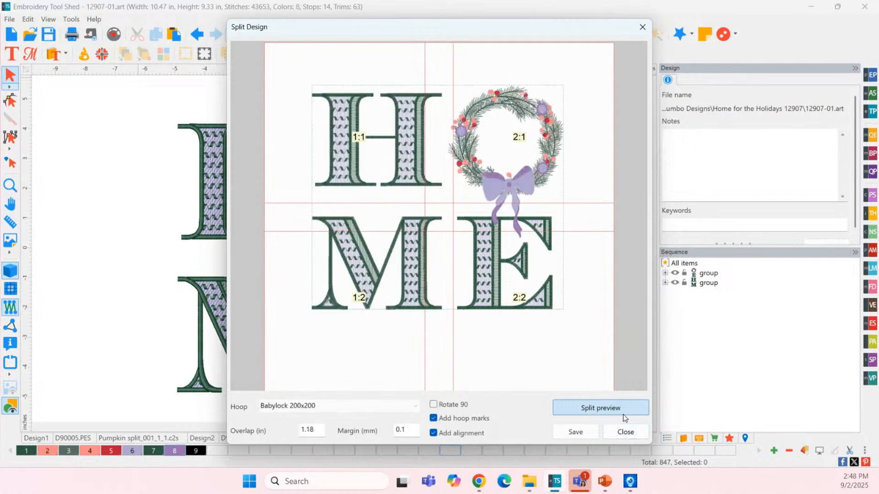
- Change the split hoop to Babylock 160x260
{"action": "left_click", "coordinate": [356, 408]}
{"action": "scroll", "coordinate": [341, 205], "scroll_direction": "up", "scroll_amount": 3}
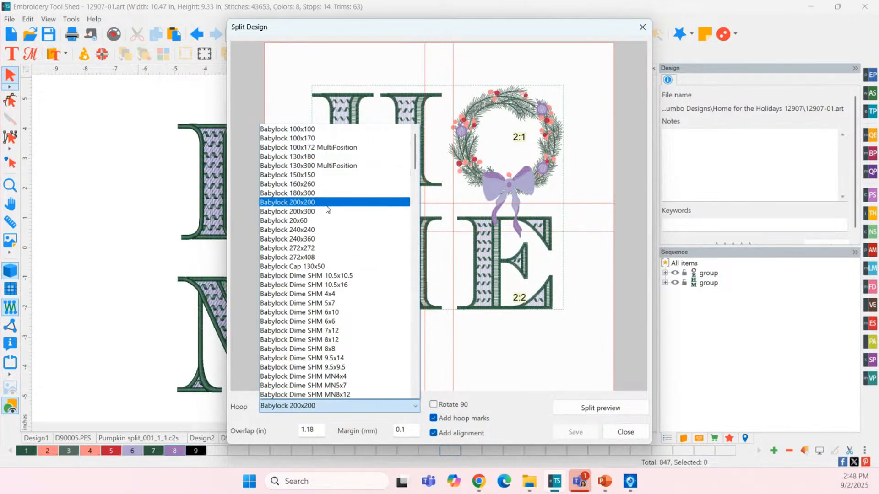
{"action": "left_click", "coordinate": [313, 183]}
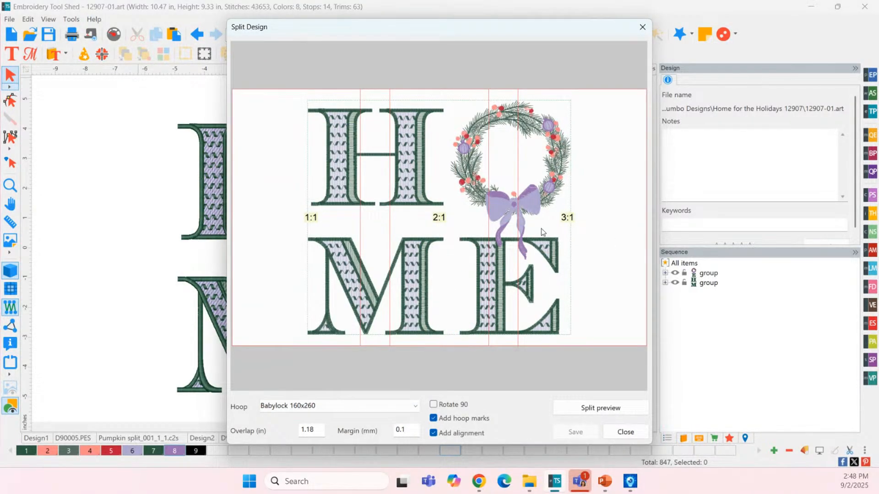
- Move the HOME design left so H and M fall in section 1:1 and the wreath and E in 2:1, then preview both
{"action": "left_click_drag", "start_coordinate": [473, 247], "coordinate": [399, 246]}
{"action": "left_click", "coordinate": [592, 407]}
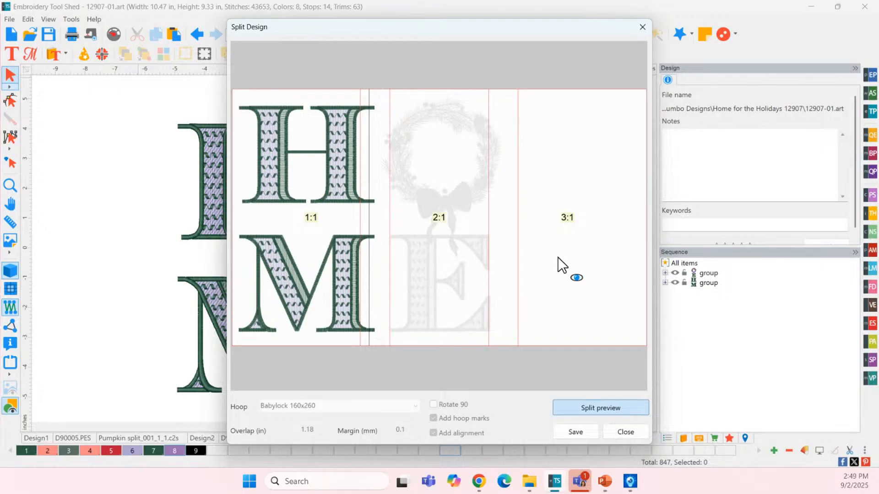
{"action": "left_click", "coordinate": [419, 231]}
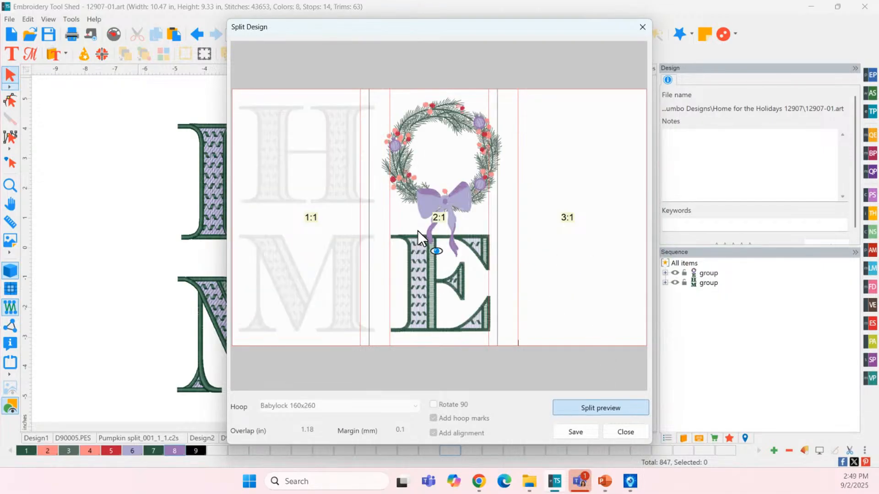
- Preview section 3:1 of the Babylock 160x260 split, then close the split dialog without saving
{"action": "left_click", "coordinate": [545, 244]}
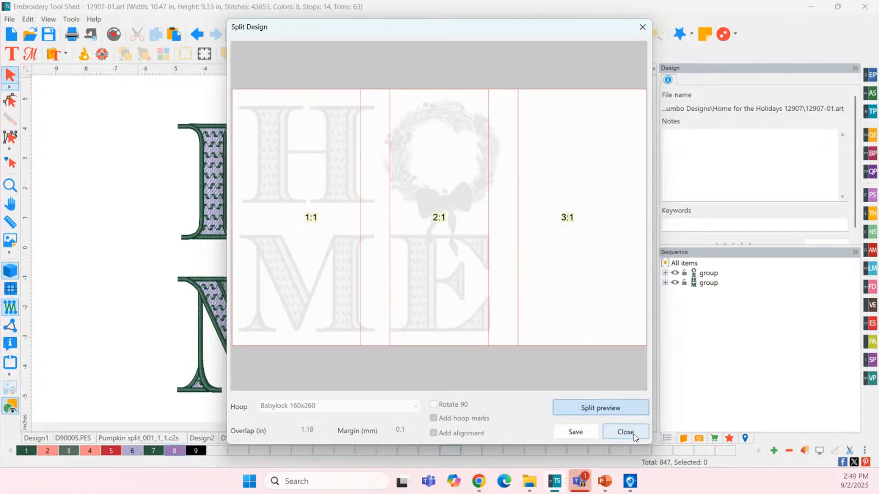
{"action": "key", "text": "ctrl"}
{"action": "left_click", "coordinate": [645, 432]}
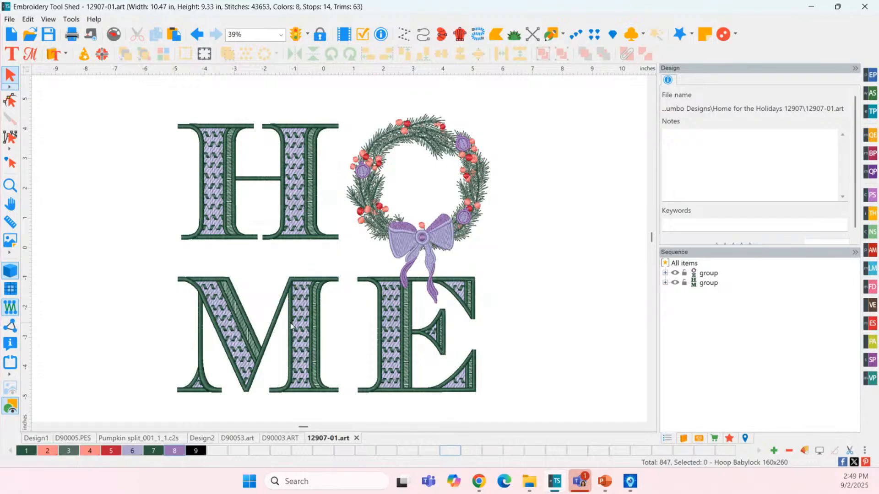
- Select the H and M group and add design placement marks at the four corners and the left and right midpoints
{"action": "left_click", "coordinate": [226, 153]}
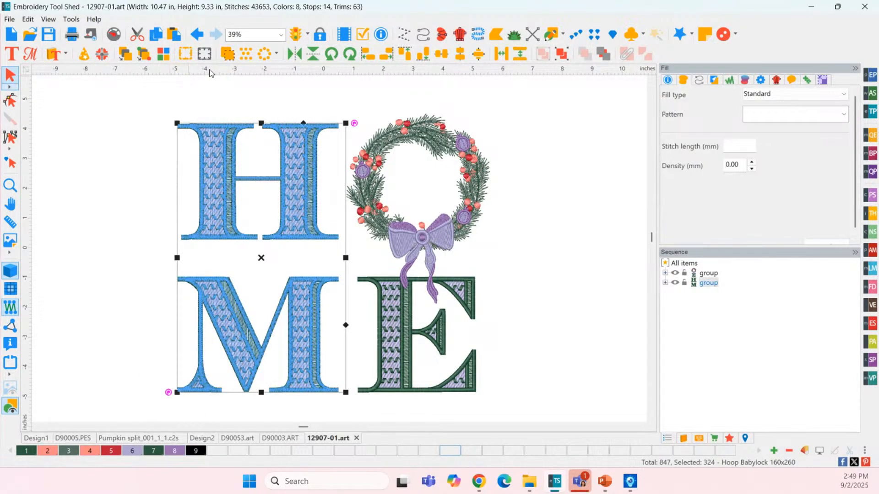
{"action": "left_click", "coordinate": [204, 54]}
{"action": "left_click", "coordinate": [401, 172]}
{"action": "left_click", "coordinate": [402, 209]}
{"action": "left_click", "coordinate": [406, 245]}
{"action": "left_click", "coordinate": [481, 208]}
{"action": "left_click", "coordinate": [481, 171]}
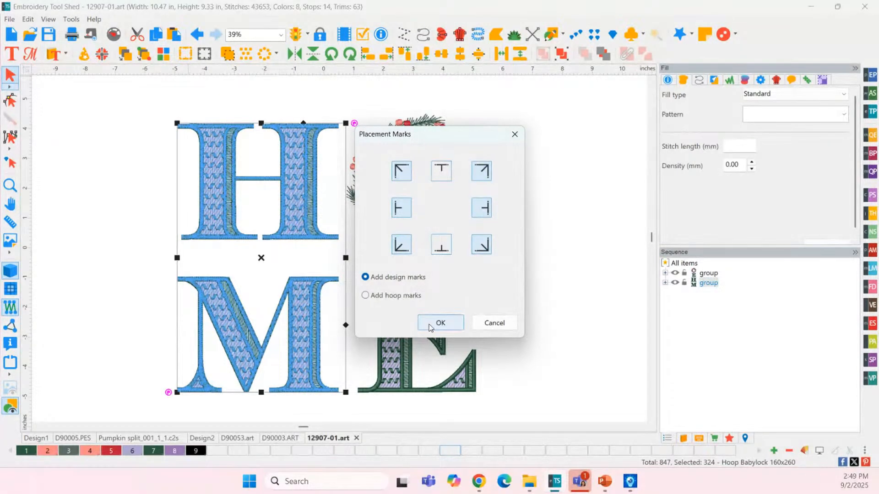
{"action": "left_click", "coordinate": [430, 324]}
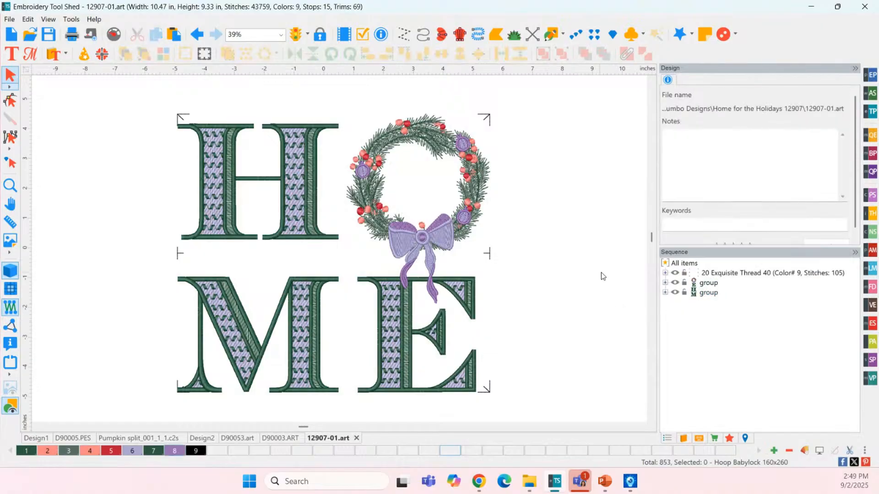
- Group the three placement marks on the right side of the HOME design
{"action": "left_click_drag", "start_coordinate": [470, 106], "coordinate": [556, 423]}
{"action": "left_click", "coordinate": [581, 342]}
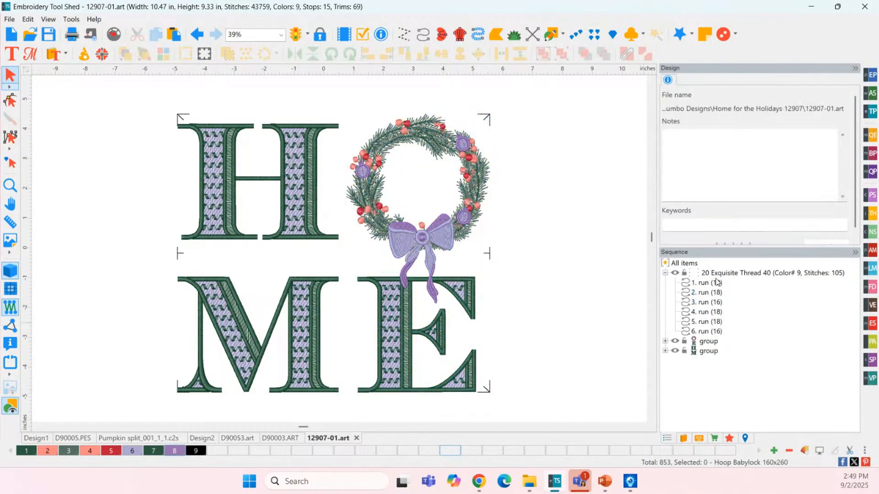
{"action": "left_click", "coordinate": [707, 312]}
{"action": "left_click", "coordinate": [708, 322], "text": "shift"}
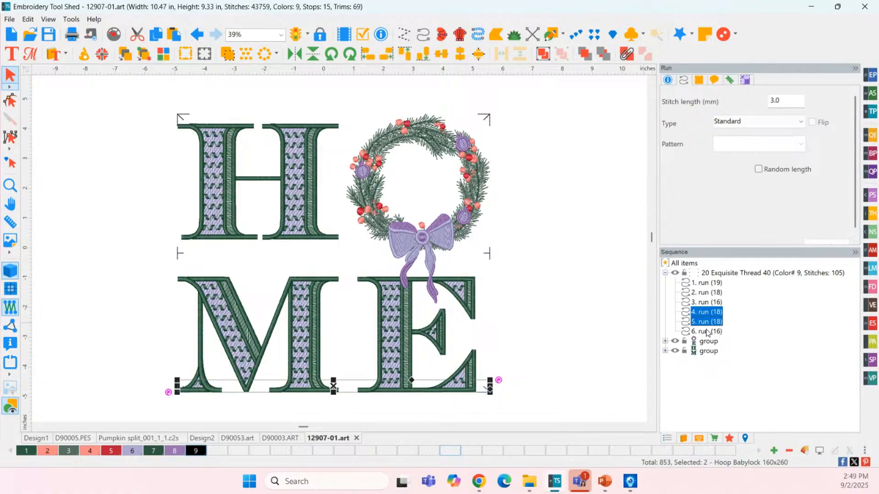
{"action": "left_click", "coordinate": [708, 331], "text": "shift"}
{"action": "left_click", "coordinate": [703, 303]}
{"action": "left_click", "coordinate": [705, 294]}
{"action": "left_click", "coordinate": [707, 303], "text": "shift"}
{"action": "left_click", "coordinate": [705, 312], "text": "shift"}
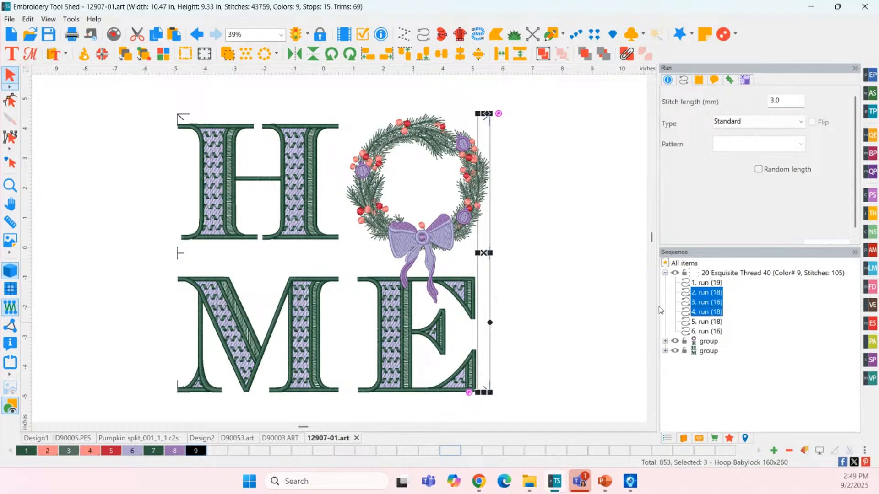
{"action": "key", "text": "Delete"}
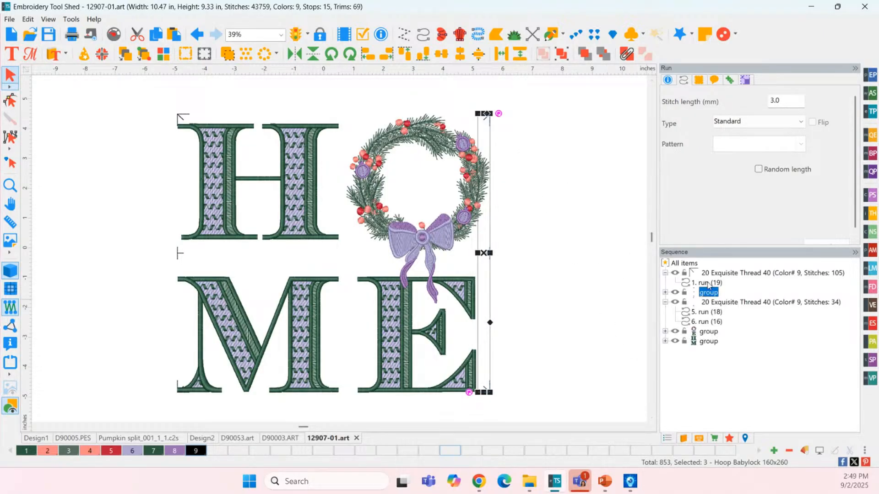
- Group the three placement marks on the left side of the HOME design
{"action": "left_click", "coordinate": [708, 283]}
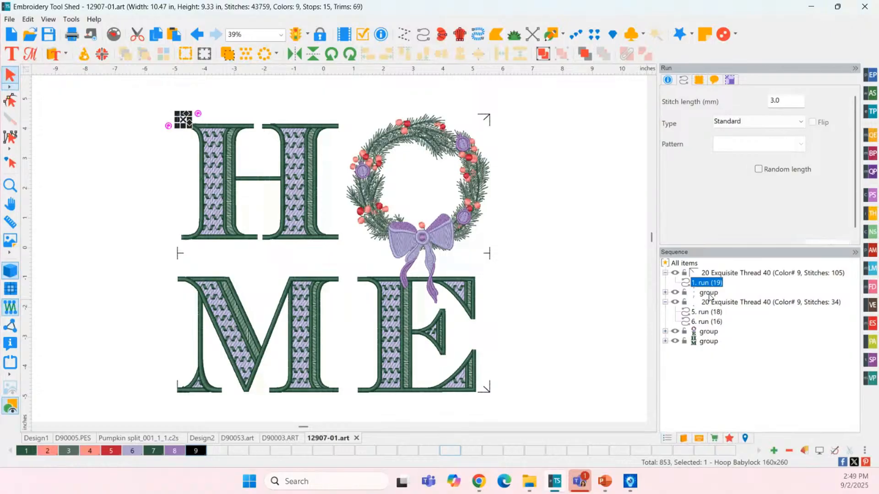
{"action": "left_click", "coordinate": [712, 314], "text": "ctrl"}
{"action": "left_click", "coordinate": [710, 323], "text": "ctrl"}
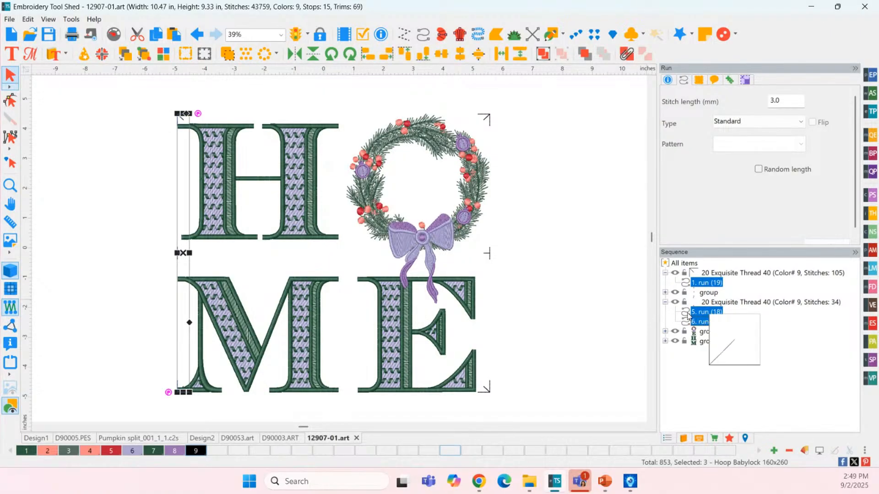
{"action": "key", "text": "ctrl+g"}
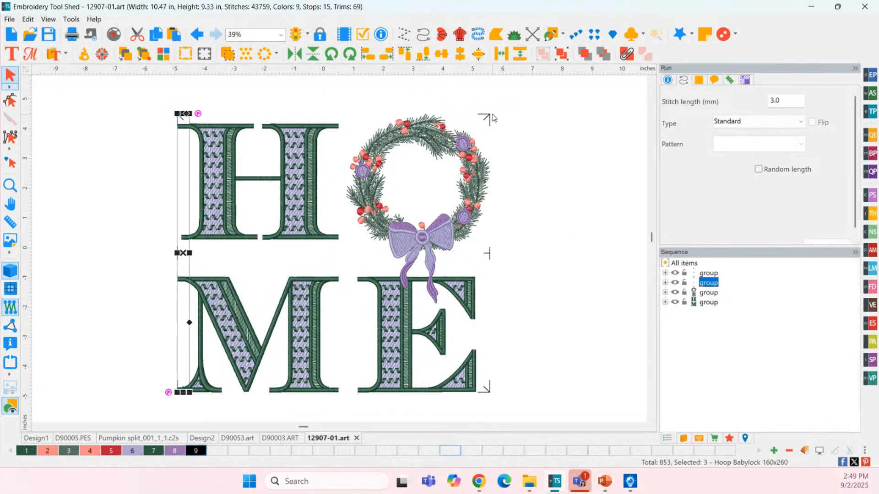
- Move the right-side mark group to the gap just right of H and M and align it vertically with the left-side marks
{"action": "left_click", "coordinate": [492, 117]}
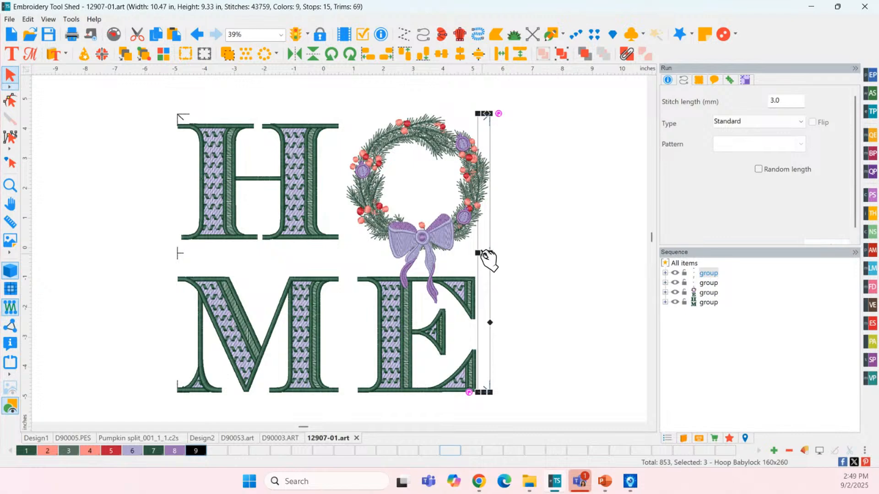
{"action": "left_click_drag", "start_coordinate": [489, 253], "coordinate": [339, 247]}
{"action": "left_click", "coordinate": [180, 120], "text": "shift"}
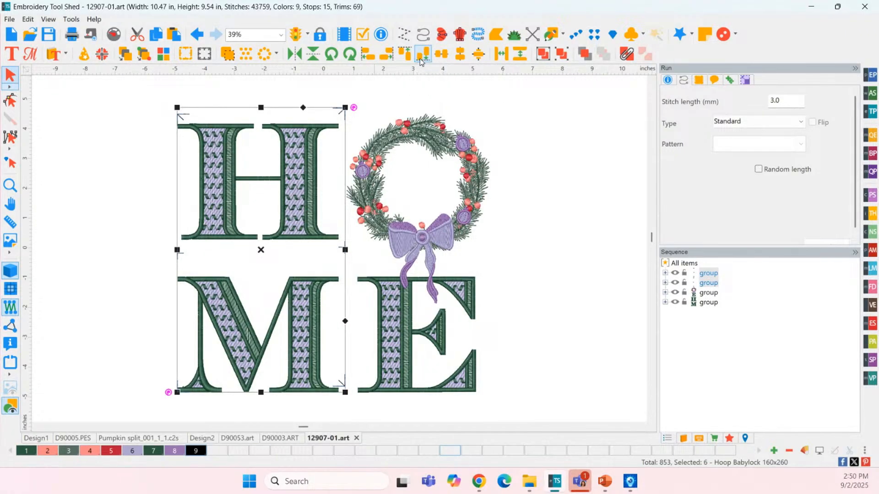
{"action": "left_click", "coordinate": [394, 56]}
{"action": "left_click", "coordinate": [579, 195]}
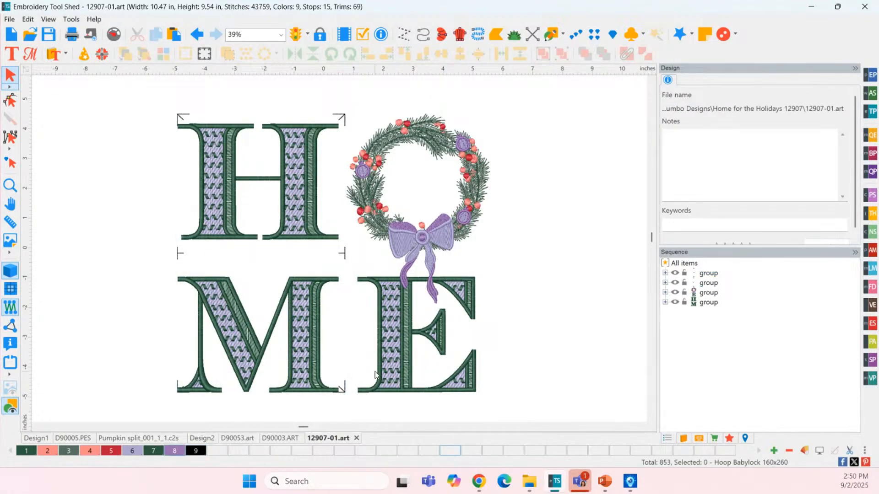
- Duplicate the mark group in the gap beside H and M and mirror the copy horizontally
{"action": "scroll", "coordinate": [345, 254], "scroll_direction": "down", "scroll_amount": 1}
{"action": "left_click", "coordinate": [345, 254]}
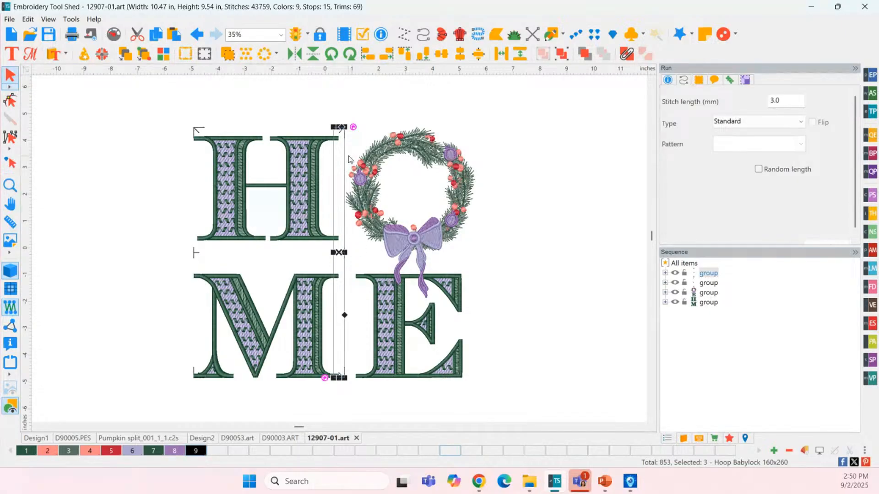
{"action": "left_click", "coordinate": [16, 190]}
{"action": "double_click", "coordinate": [16, 190]}
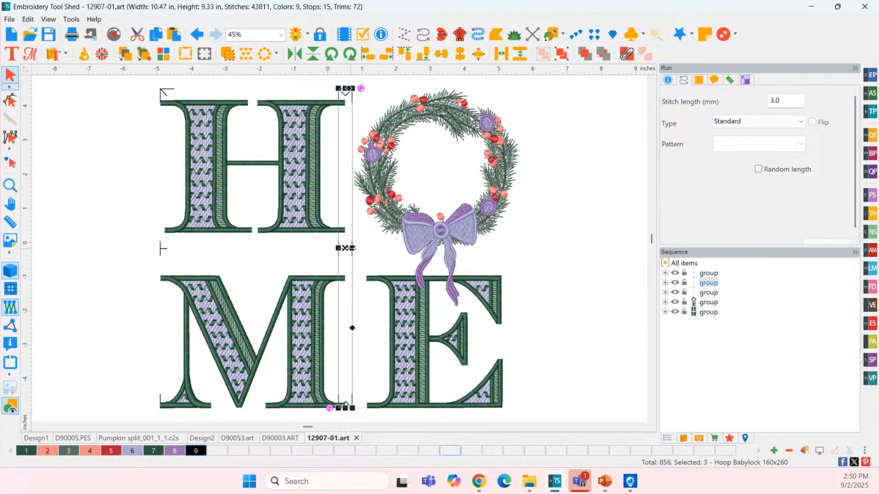
{"action": "left_click", "coordinate": [555, 209]}
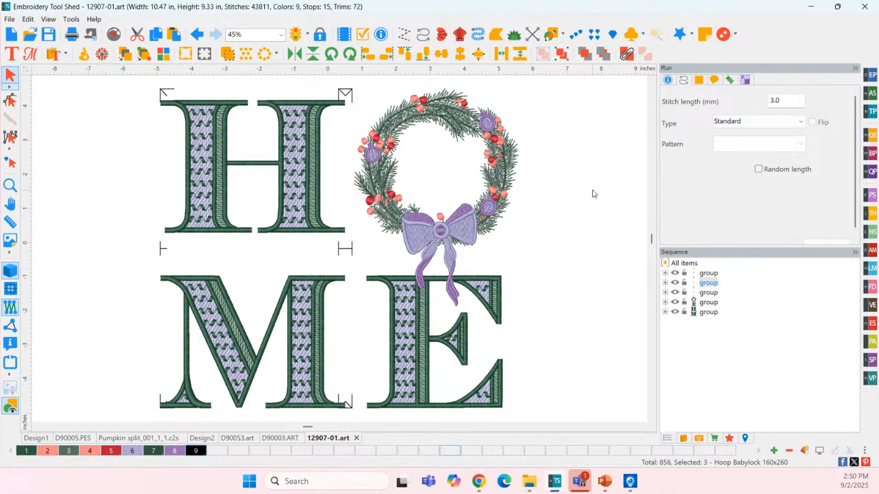
- Nudge the mirrored mark group sideways until its vertical lines coincide with those of the marks beside H and M
{"action": "left_click", "coordinate": [341, 102]}
{"action": "key", "text": "Right"}
{"action": "key", "text": "Right"}
{"action": "key", "text": "Right"}
{"action": "key", "text": "Right"}
{"action": "key", "text": "Right"}
{"action": "key", "text": "Right"}
{"action": "key", "text": "Right"}
{"action": "key", "text": "Right"}
{"action": "key", "text": "Right"}
{"action": "key", "text": "Right"}
{"action": "key", "text": "Right"}
{"action": "key", "text": "Right"}
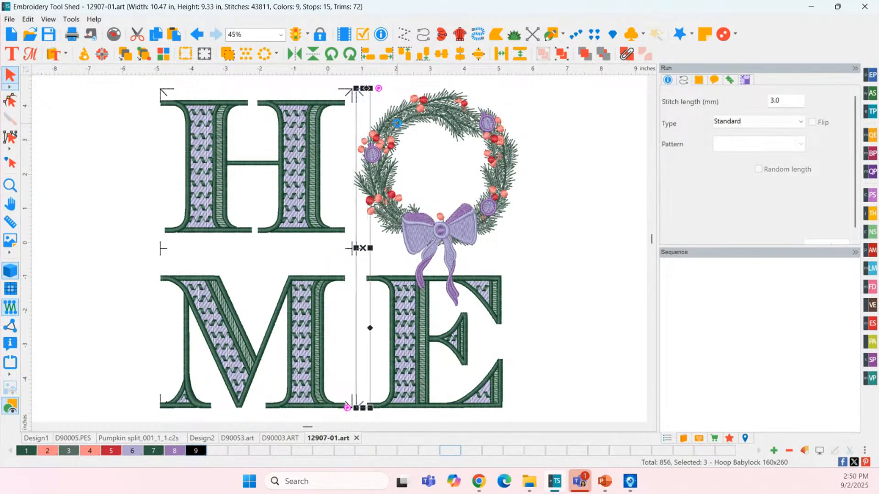
{"action": "key", "text": "Right"}
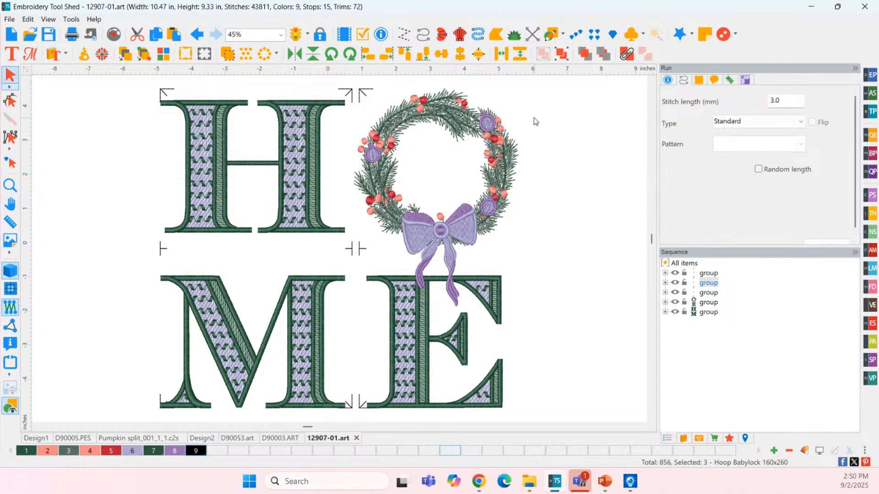
{"action": "left_click", "coordinate": [535, 121]}
{"action": "left_click", "coordinate": [365, 93]}
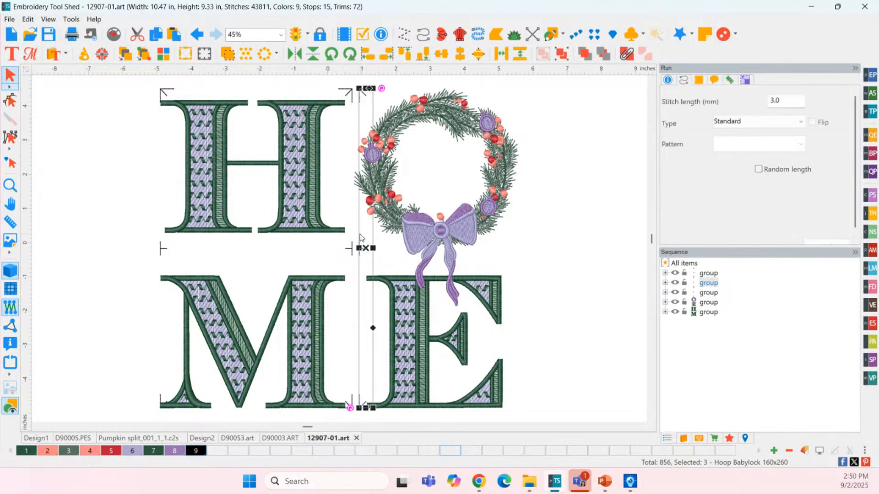
{"action": "key", "text": "Left"}
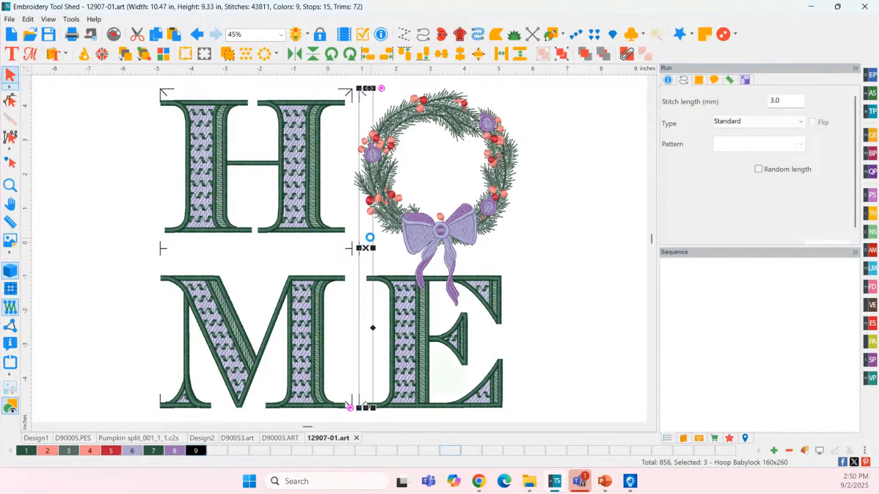
{"action": "key", "text": "Left"}
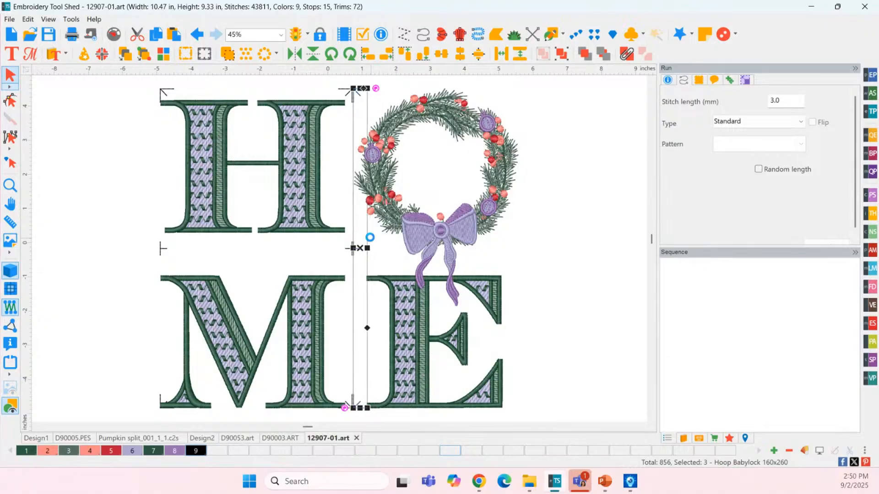
{"action": "key", "text": "Left"}
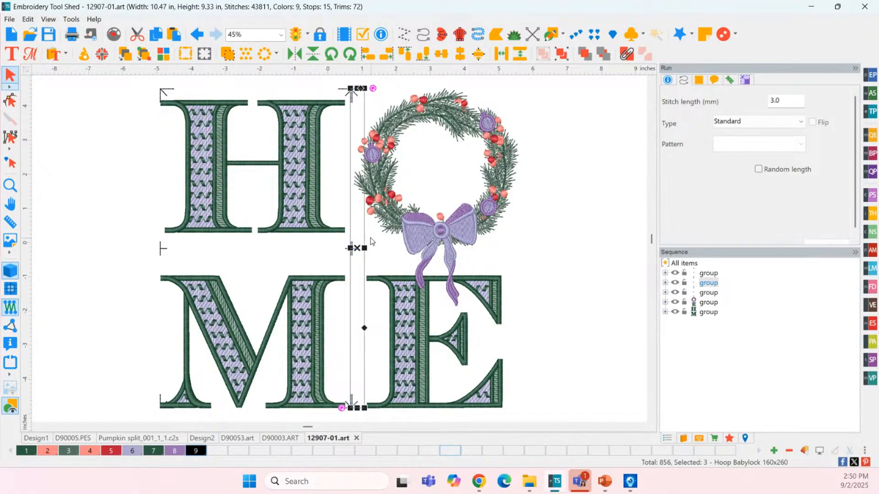
{"action": "key", "text": "Left"}
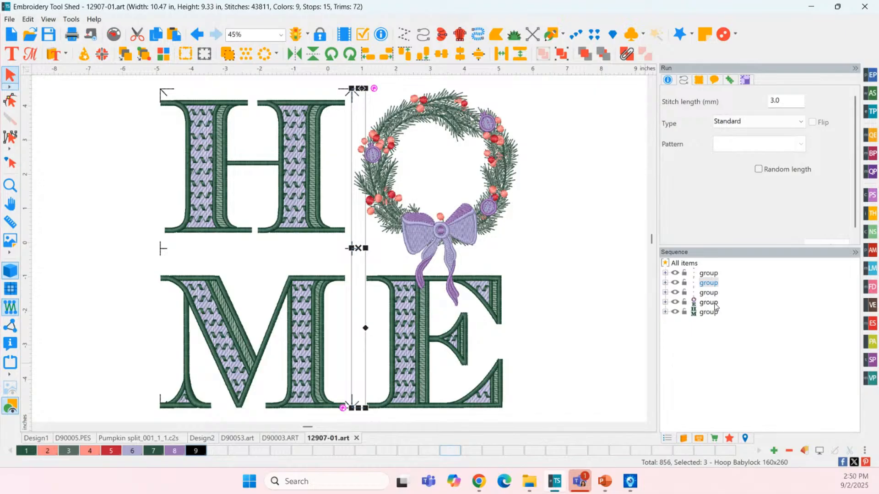
- Cut the mirrored mark group together with the wreath and E group and paste them into a new design
{"action": "left_click", "coordinate": [710, 304], "text": "ctrl"}
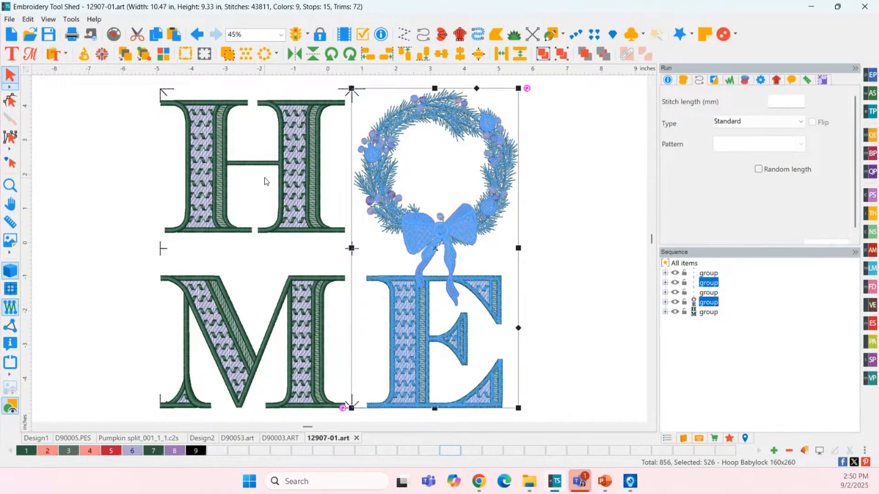
{"action": "key", "text": "Delete"}
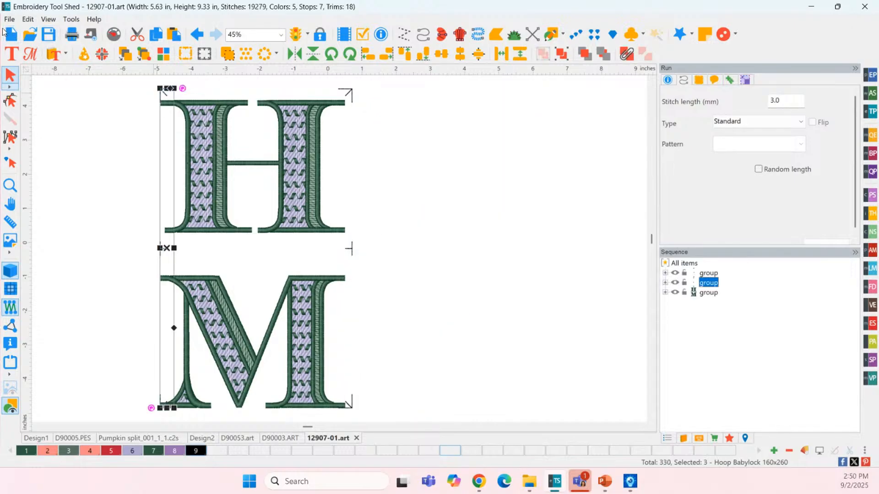
{"action": "left_click", "coordinate": [15, 35]}
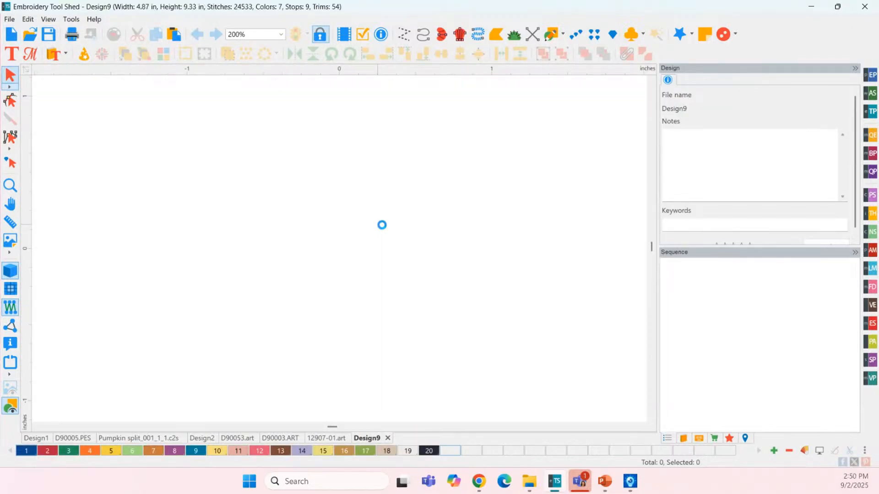
{"action": "left_click", "coordinate": [202, 231]}
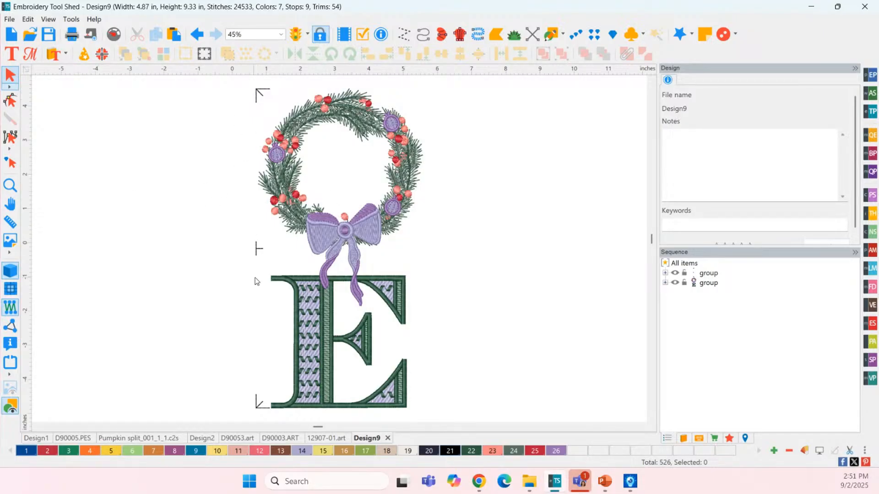
- Return to 12907-01.art and delete the mark group on the left side of H and M
{"action": "left_click", "coordinate": [326, 439]}
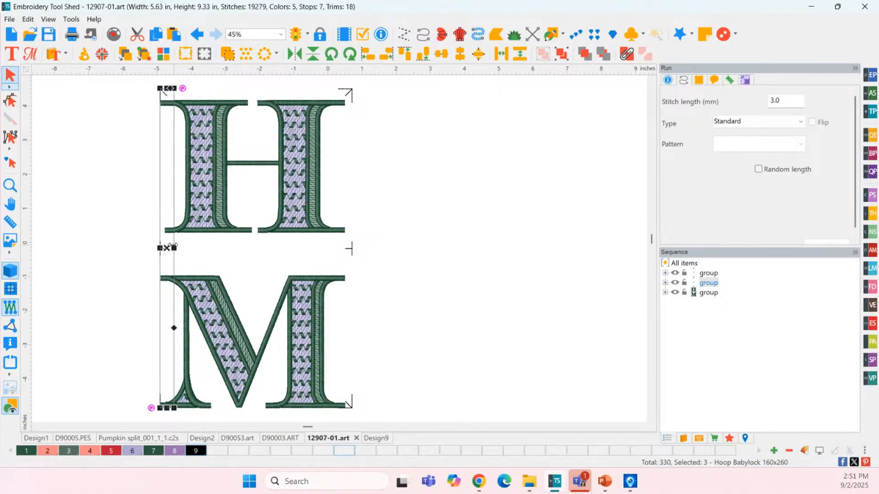
{"action": "key", "text": "Delete"}
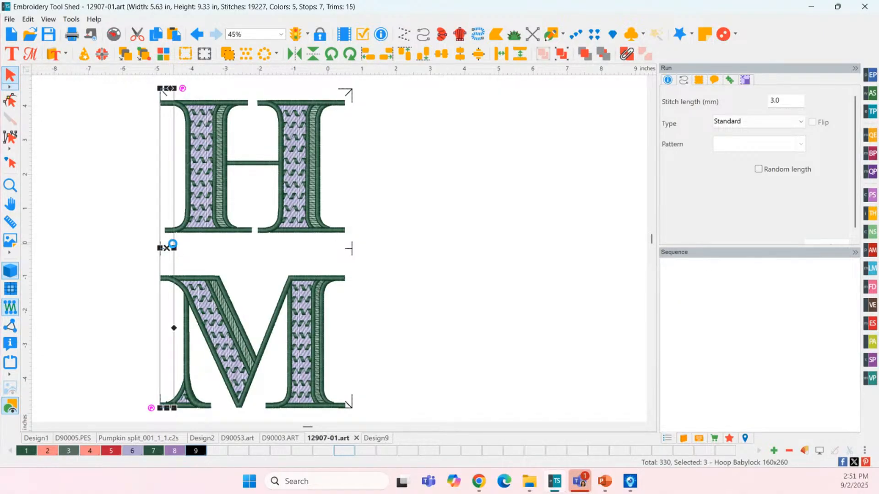
{"action": "left_click", "coordinate": [215, 153]}
{"action": "left_click", "coordinate": [421, 291]}
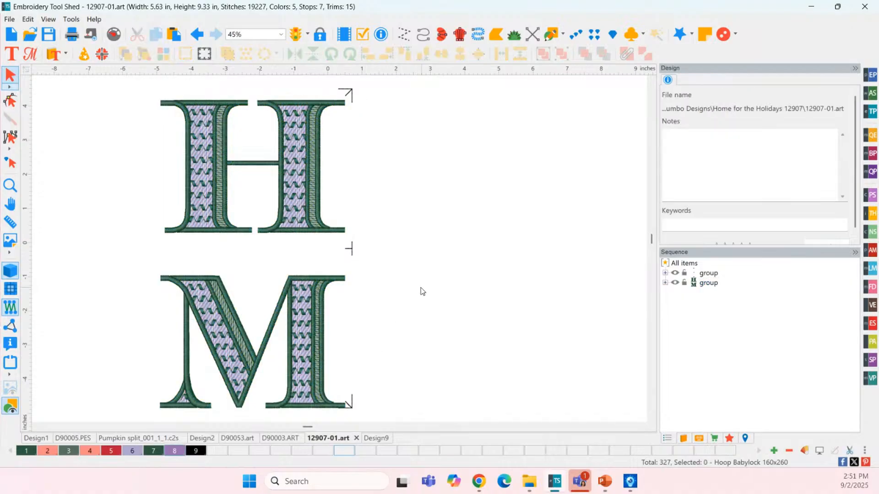
- Examine the alignment marks beside H and M, then compare them with the matching marks in Design9
{"action": "scroll", "coordinate": [296, 180], "scroll_direction": "down", "scroll_amount": 1}
{"action": "left_click_drag", "start_coordinate": [158, 91], "coordinate": [396, 430]}
{"action": "left_click", "coordinate": [298, 382]}
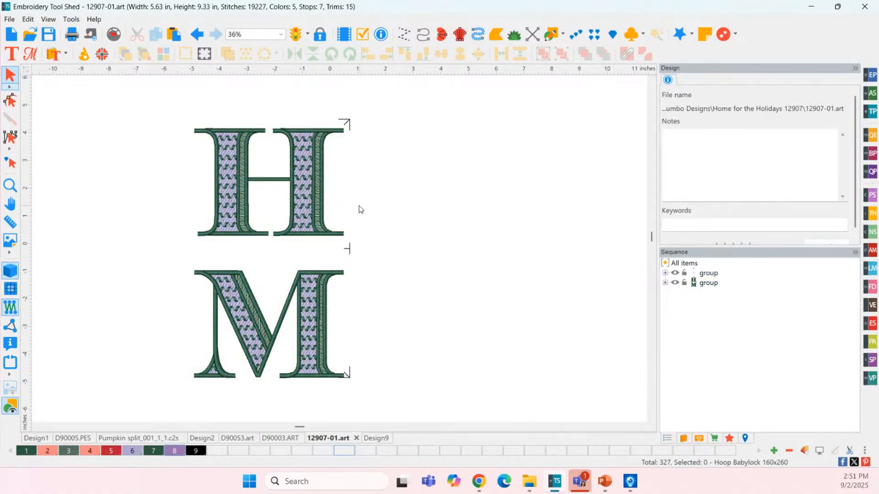
{"action": "left_click_drag", "start_coordinate": [350, 120], "coordinate": [354, 122]}
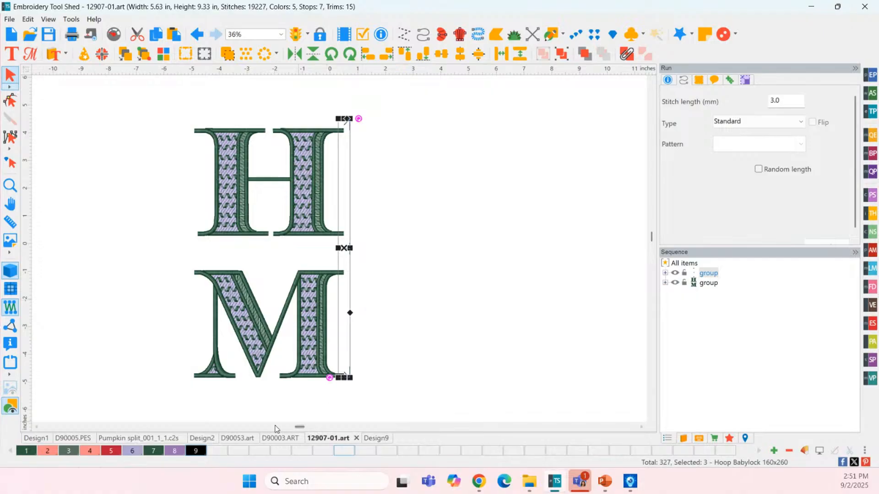
{"action": "left_click", "coordinate": [373, 439]}
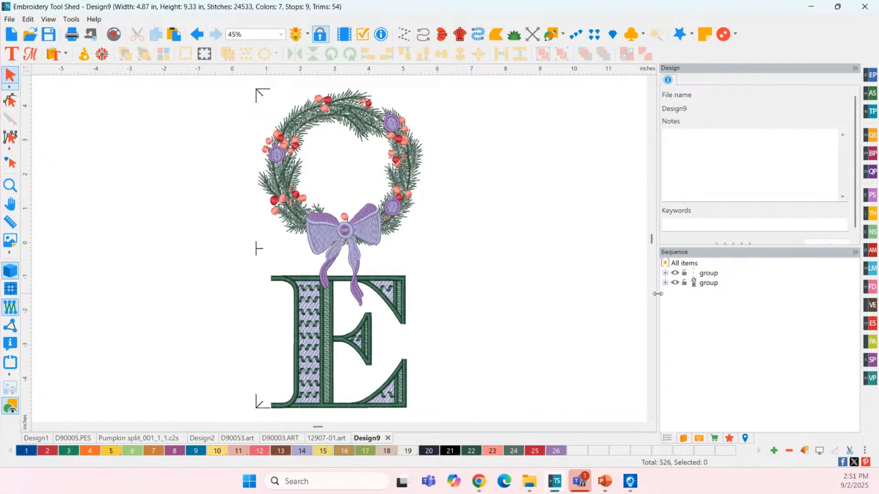
- Hide the wreath and E group in Design9 to inspect the placement marks alone, and show the group again
{"action": "left_click", "coordinate": [674, 283]}
{"action": "left_click", "coordinate": [675, 282]}
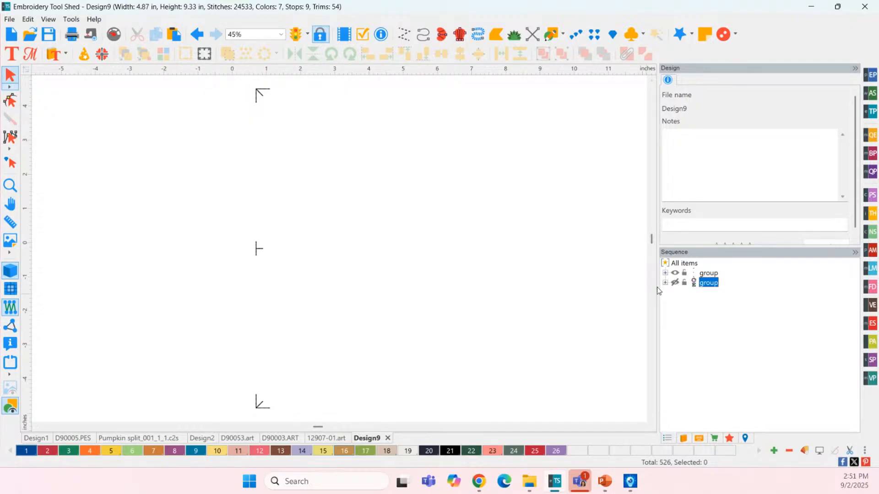
{"action": "left_click", "coordinate": [672, 283]}
{"action": "left_click", "coordinate": [477, 203]}
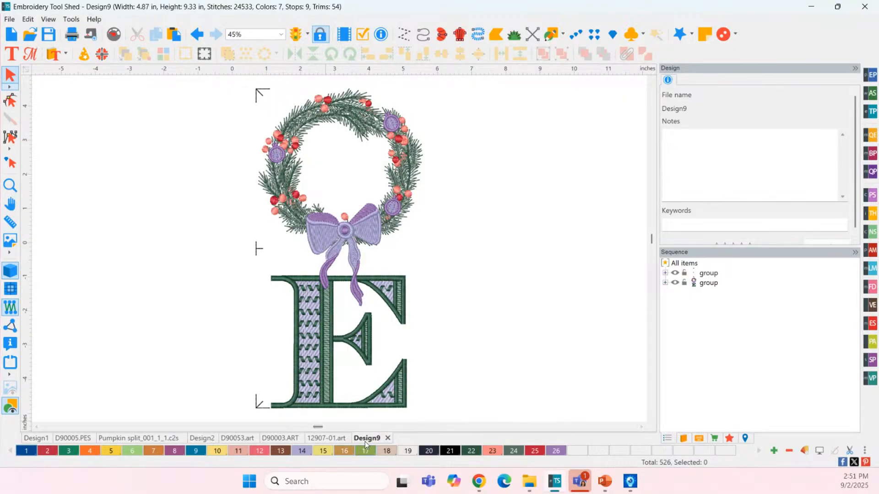
- Review the wing design in D90003.ART and the marked HOME design in 12907-01.art
{"action": "left_click", "coordinate": [286, 438]}
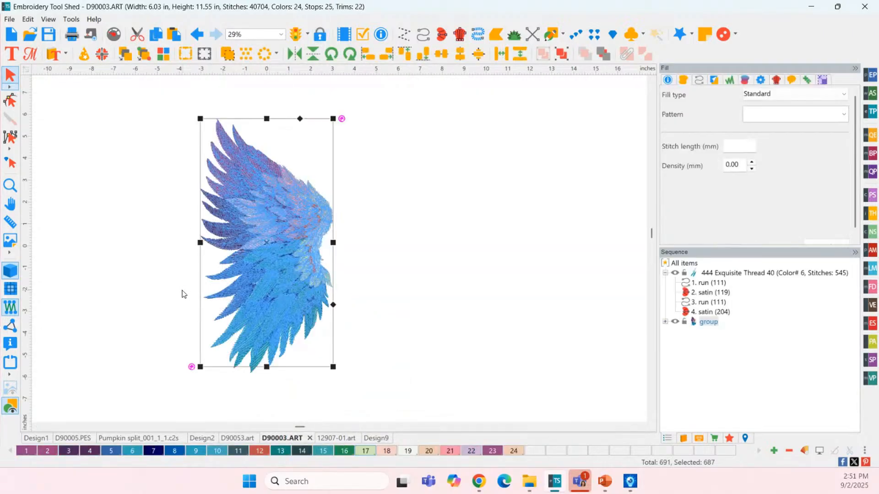
{"action": "left_click", "coordinate": [338, 439]}
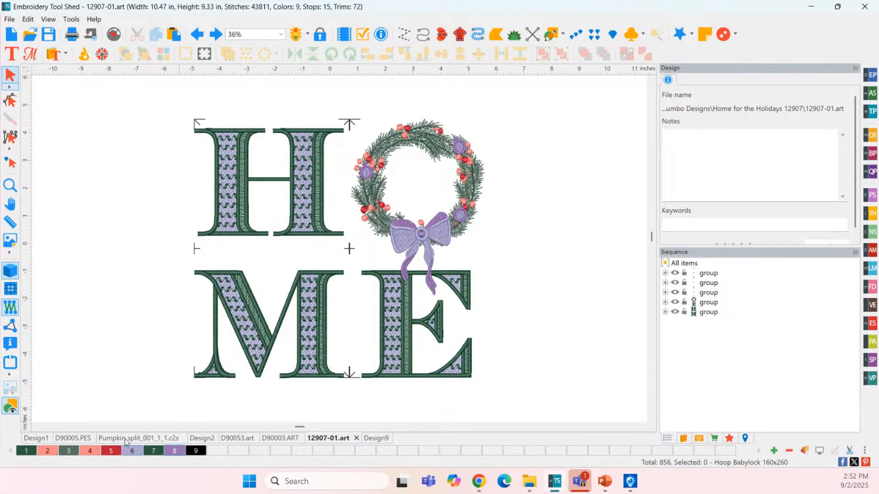
{"action": "left_click", "coordinate": [212, 440]}
- Switch to D90053.art and unhide its three hidden groups so the whole Merry Christmas design fits the view
{"action": "left_click", "coordinate": [237, 438]}
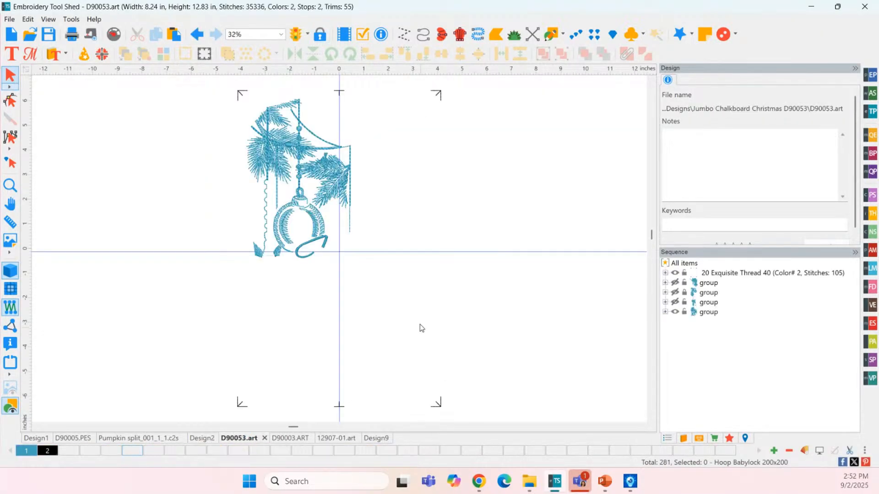
{"action": "left_click_drag", "start_coordinate": [287, 430], "coordinate": [241, 439]}
{"action": "scroll", "coordinate": [333, 301], "scroll_direction": "down", "scroll_amount": 1}
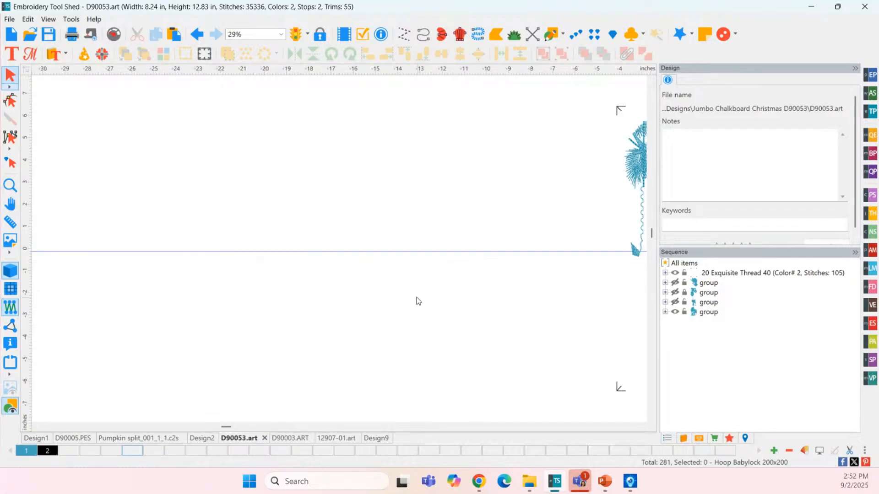
{"action": "left_click", "coordinate": [676, 283]}
{"action": "left_click", "coordinate": [676, 293]}
{"action": "left_click", "coordinate": [679, 302]}
{"action": "double_click", "coordinate": [11, 189]}
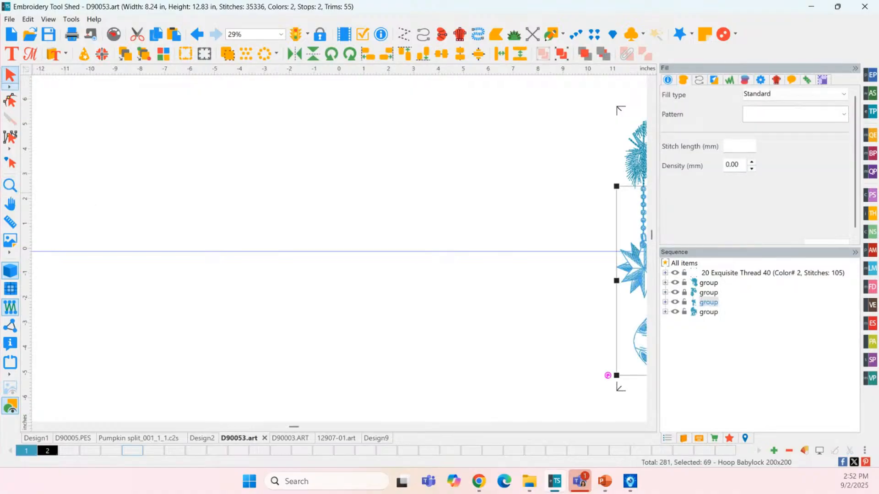
- Hide the second and third groups of the Christmas design, keeping the upper sections and the alignment marks shown
{"action": "left_click", "coordinate": [439, 95]}
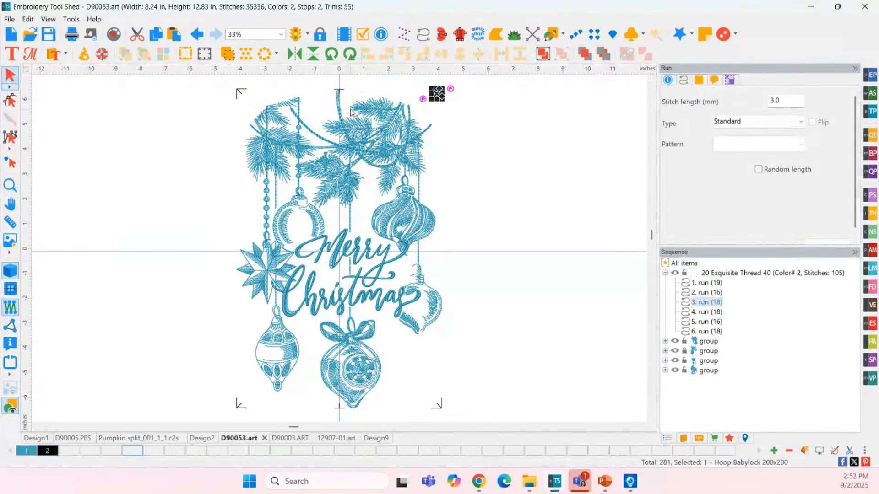
{"action": "left_click", "coordinate": [677, 352]}
{"action": "left_click", "coordinate": [675, 361]}
{"action": "left_click", "coordinate": [675, 371]}
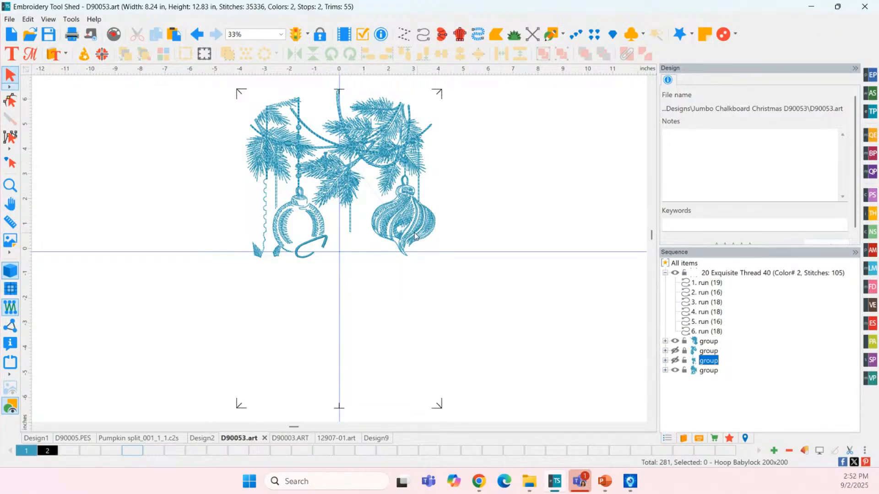
- Create a new design and start merging a design file into it
{"action": "left_click", "coordinate": [10, 35]}
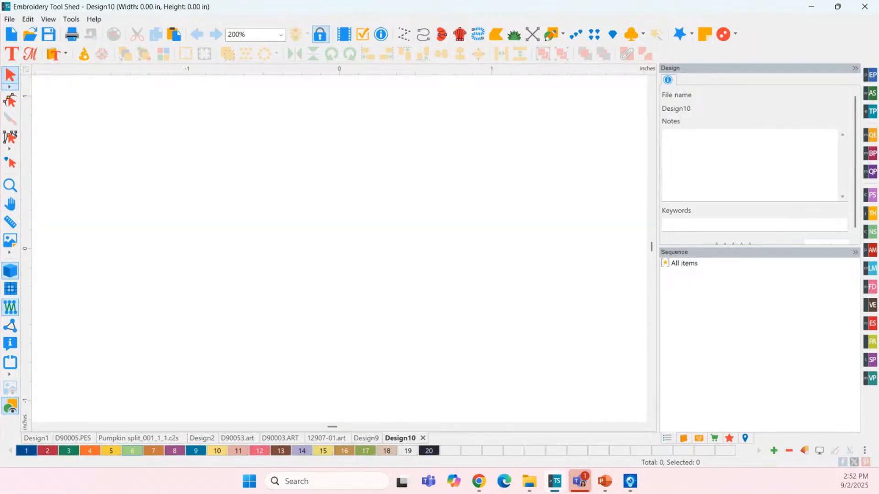
{"action": "left_click", "coordinate": [11, 19]}
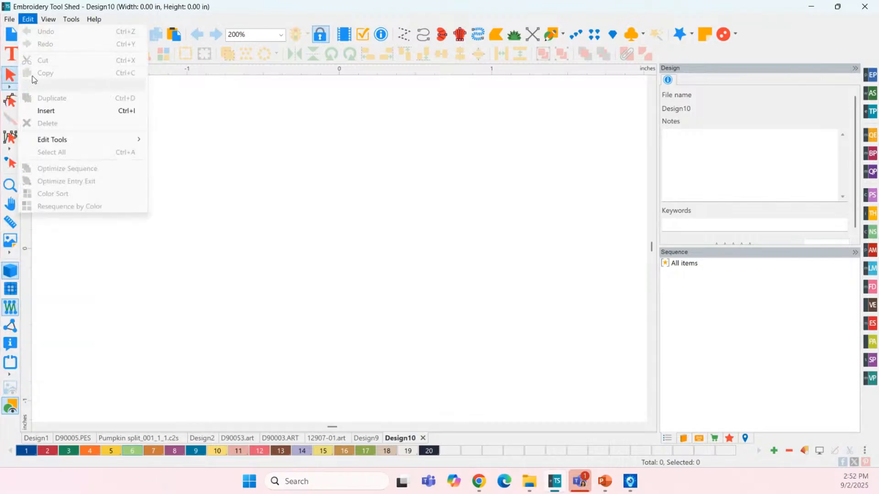
{"action": "left_click", "coordinate": [22, 76]}
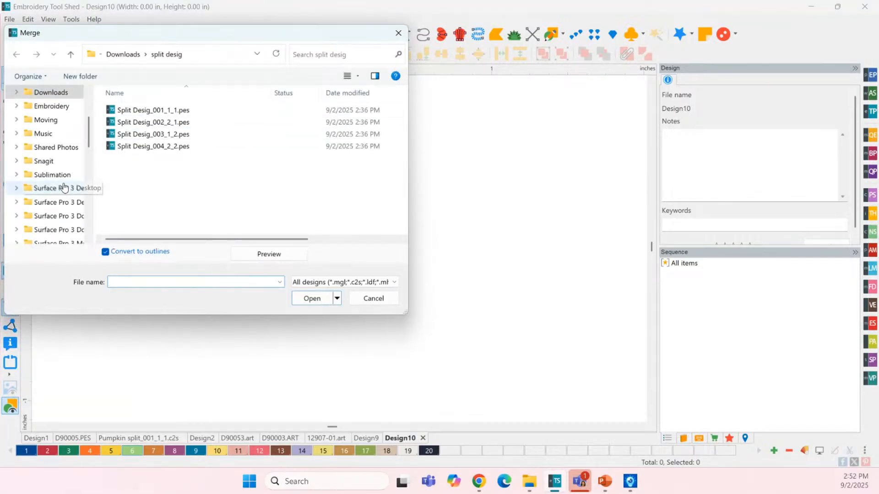
- Browse for the file to merge in the Emb folder under Designs, AJ Designs, OESD
{"action": "scroll", "coordinate": [54, 169], "scroll_direction": "up", "scroll_amount": 3}
{"action": "scroll", "coordinate": [48, 146], "scroll_direction": "down", "scroll_amount": 10}
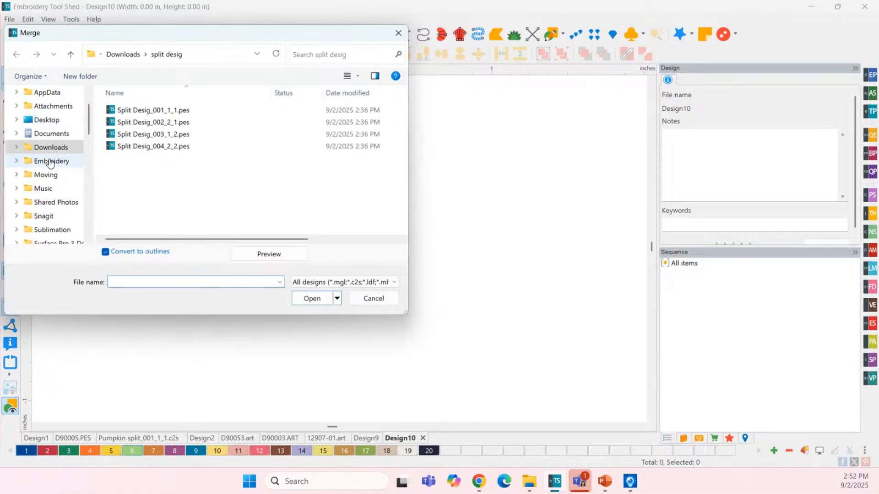
{"action": "left_click", "coordinate": [48, 162]}
{"action": "double_click", "coordinate": [131, 134]}
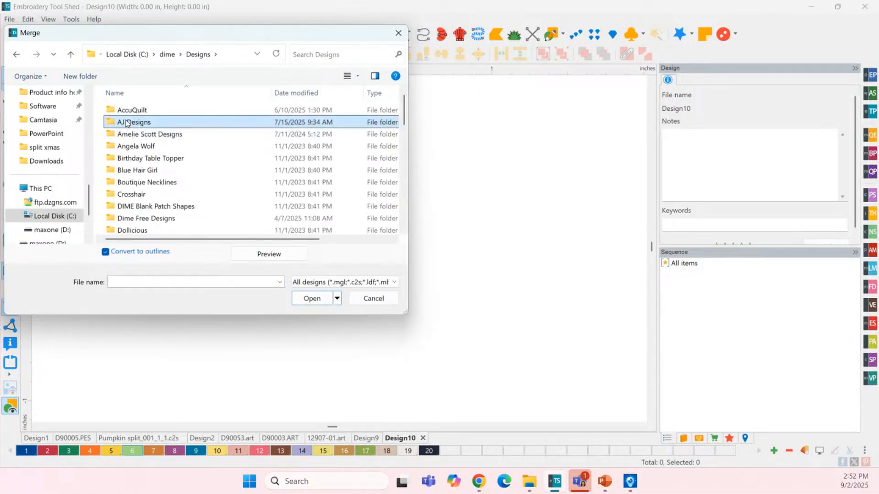
{"action": "double_click", "coordinate": [127, 122]}
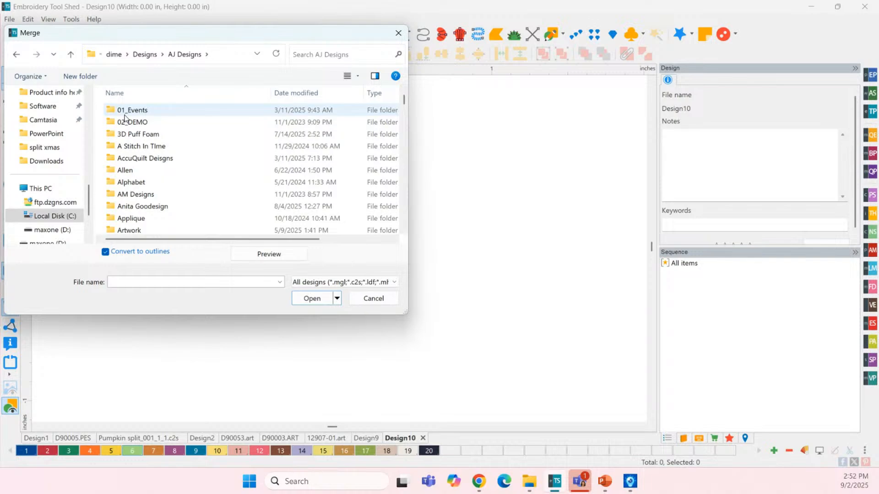
{"action": "left_click", "coordinate": [125, 114]}
{"action": "key", "text": "o"}
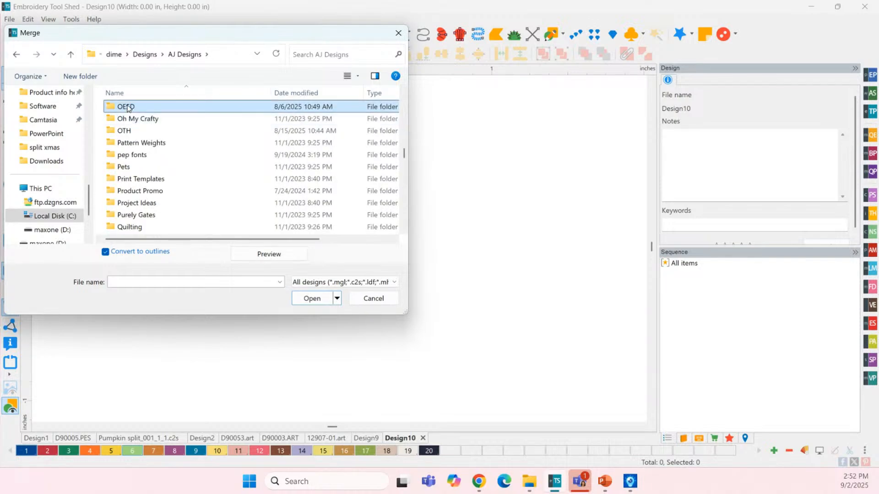
{"action": "double_click", "coordinate": [136, 111]}
{"action": "double_click", "coordinate": [137, 120]}
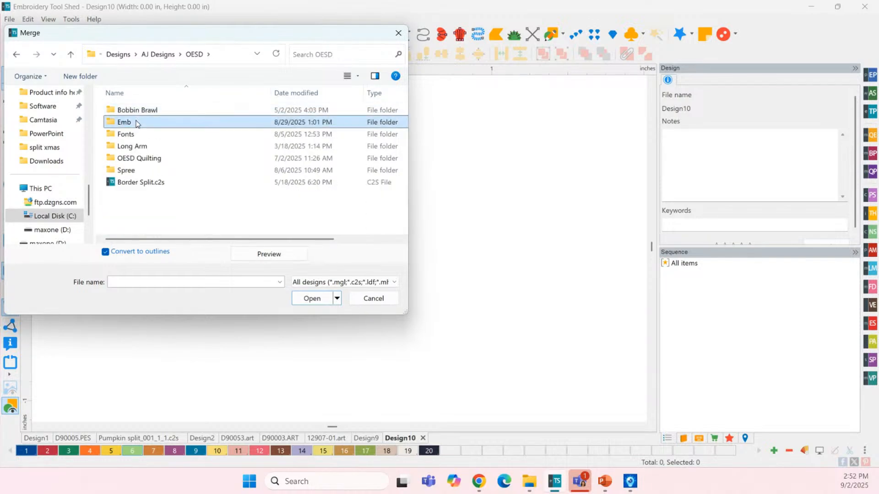
- Search the Emb folder for jumbo and merge D90076.art from the Jumbo Butterfly Floral D90076 folder
{"action": "left_click", "coordinate": [311, 55]}
{"action": "type", "text": "jumbo"}
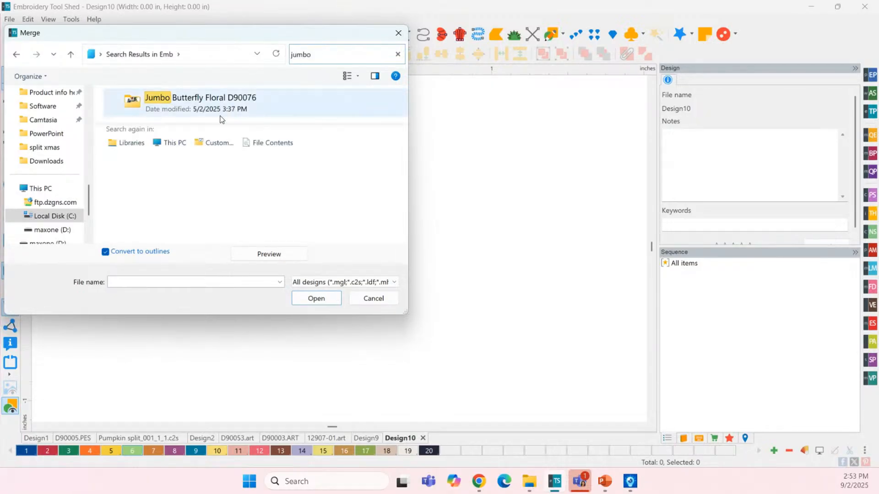
{"action": "double_click", "coordinate": [206, 109]}
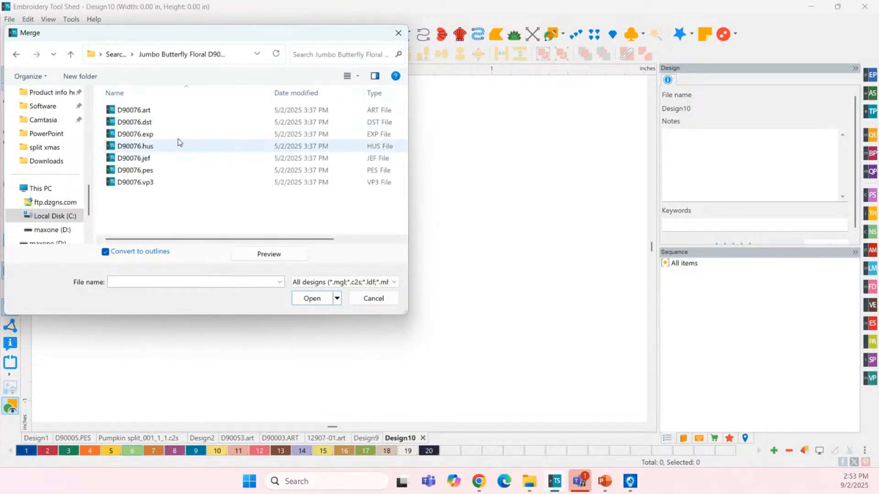
{"action": "left_click", "coordinate": [146, 114]}
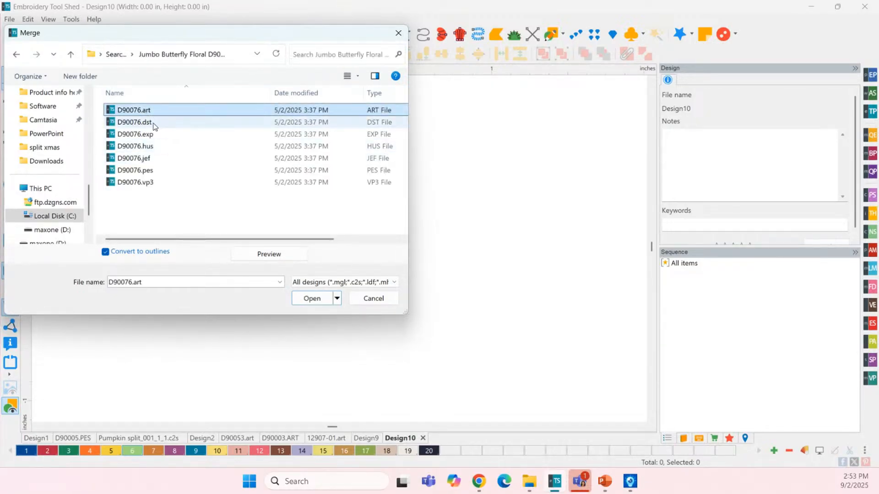
{"action": "double_click", "coordinate": [130, 110]}
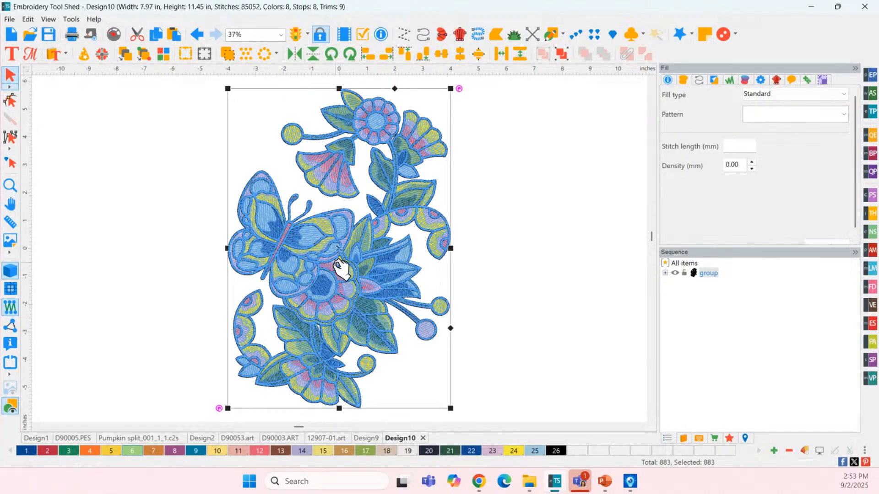
- Select the butterfly floral design and preview its Split Design sections for the Babylock 160x260 hoop
{"action": "left_click", "coordinate": [529, 279]}
{"action": "left_click", "coordinate": [334, 331]}
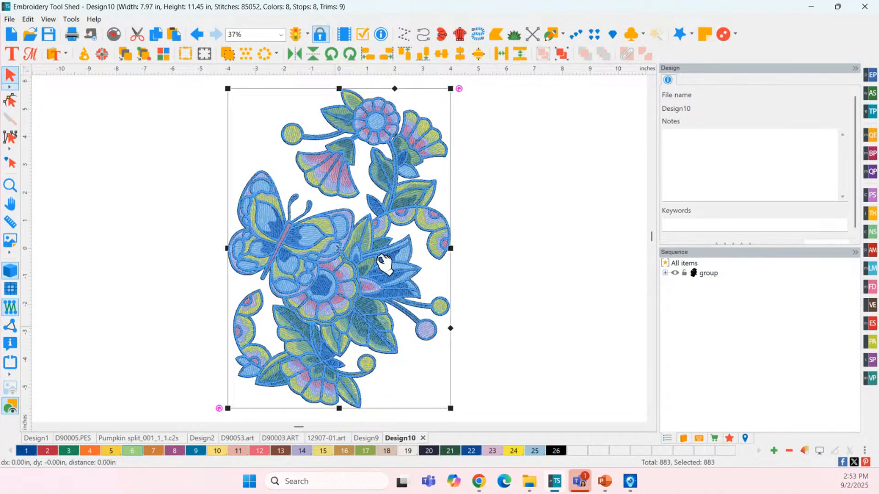
{"action": "left_click", "coordinate": [104, 58]}
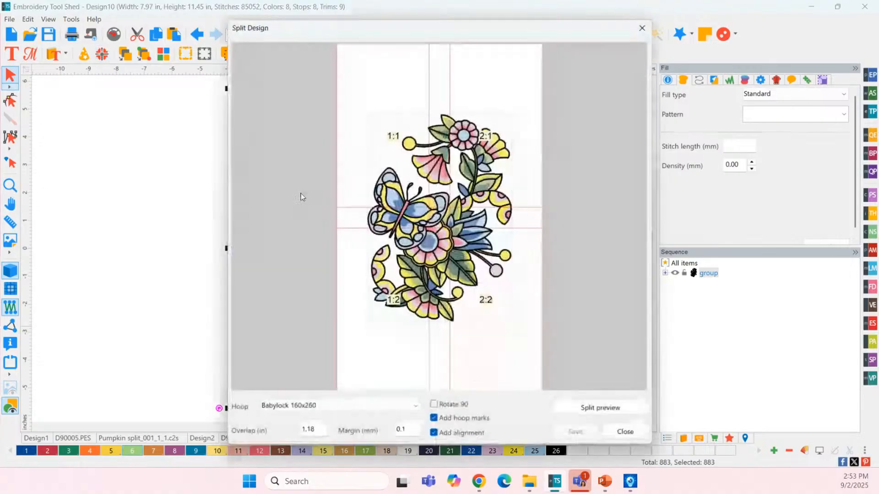
{"action": "left_click", "coordinate": [611, 408]}
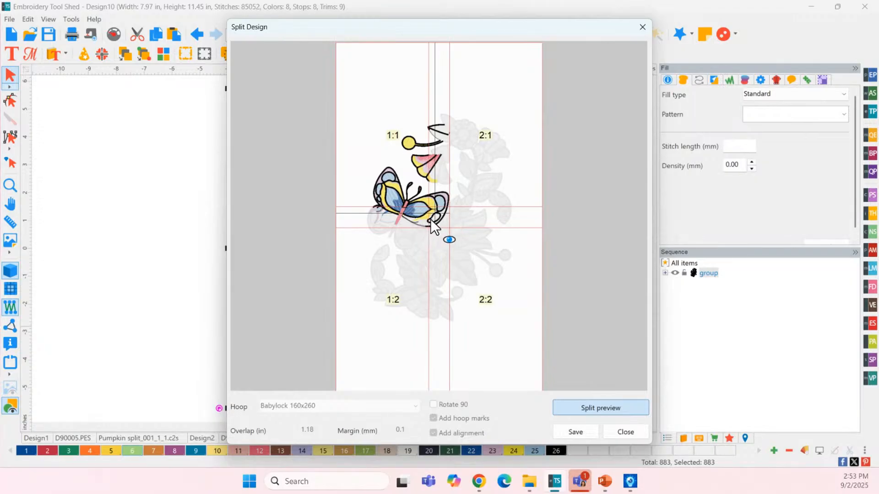
{"action": "key", "text": "ctrl"}
{"action": "key", "text": "ctrl"}
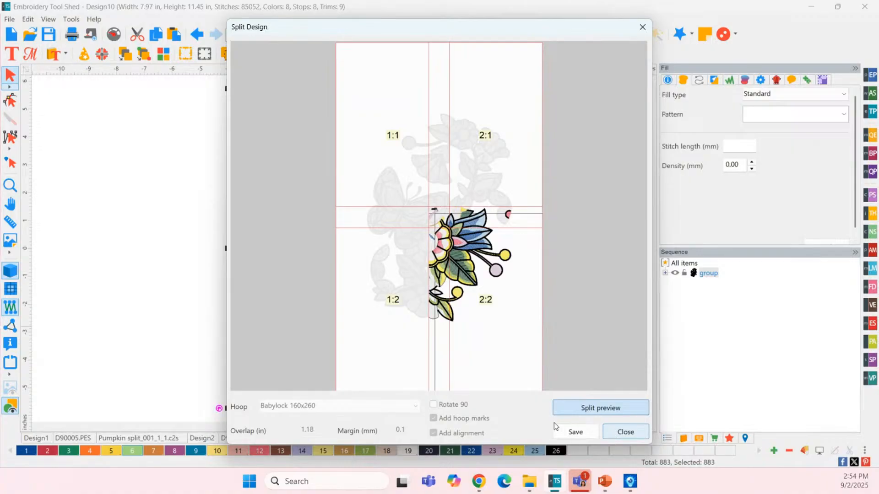
{"action": "left_click", "coordinate": [621, 411]}
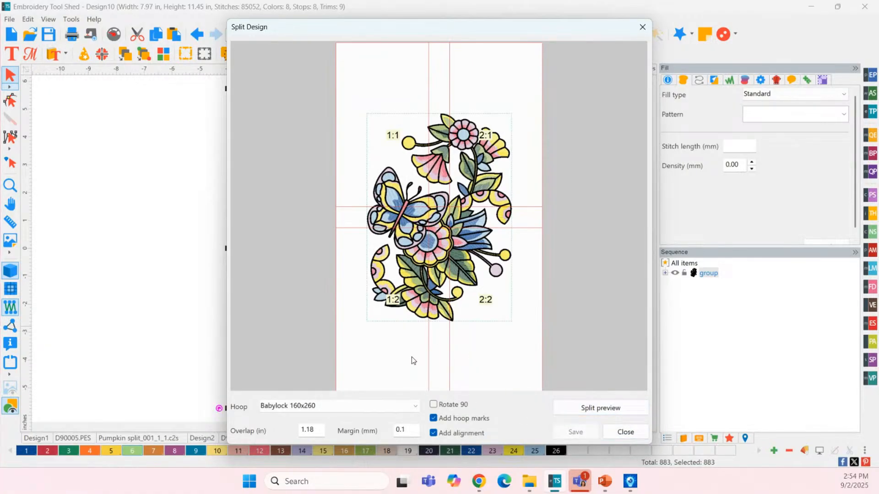
- Set the split hoop to Babylock MN Jumbo 360x360 MultiPosition
{"action": "left_click", "coordinate": [336, 408]}
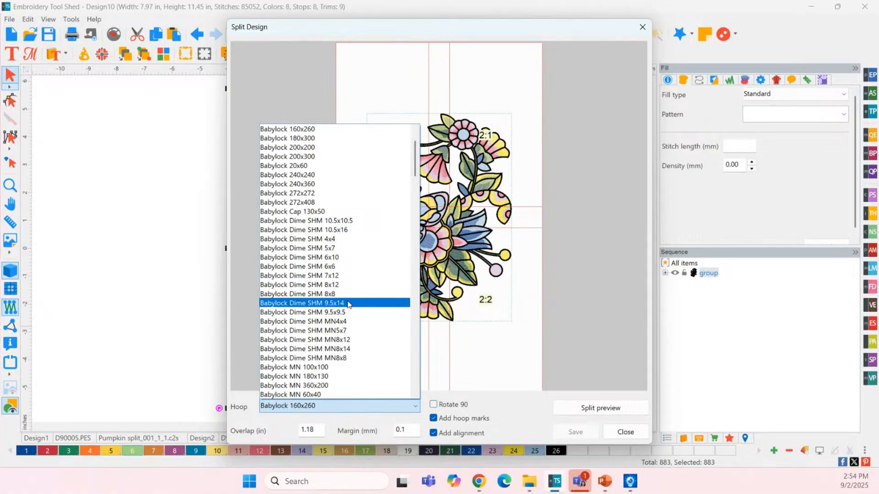
{"action": "scroll", "coordinate": [341, 279], "scroll_direction": "down", "scroll_amount": 1}
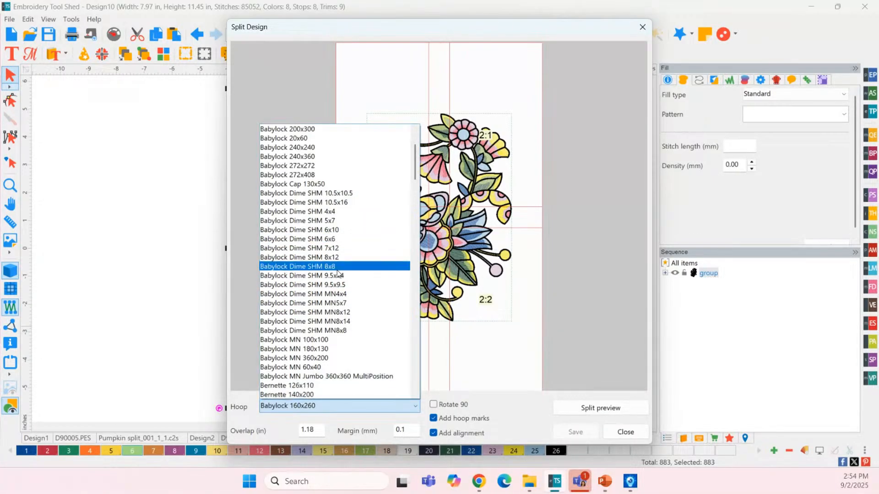
{"action": "left_click", "coordinate": [319, 376]}
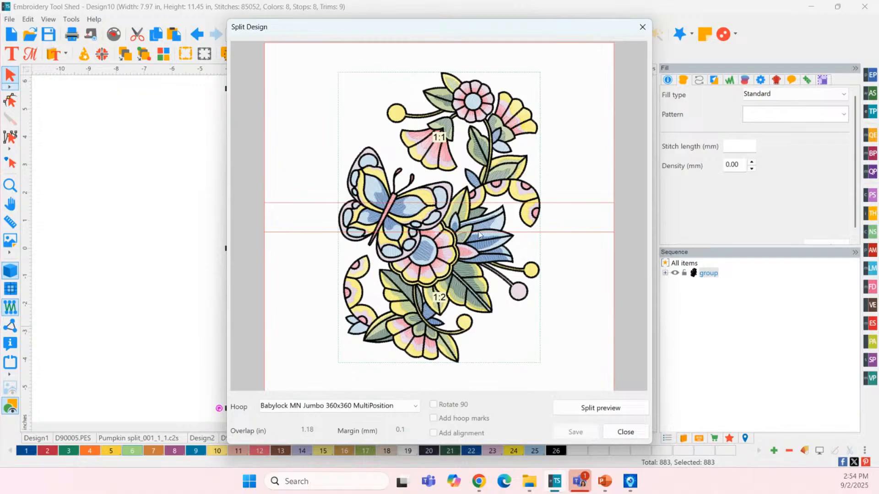
- Preview sections 1:1 and 1:2 of the multi-position split, examine their overlap, and close Split Design without saving
{"action": "key", "text": "ctrl"}
{"action": "key", "text": "ctrl"}
{"action": "left_click", "coordinate": [603, 405]}
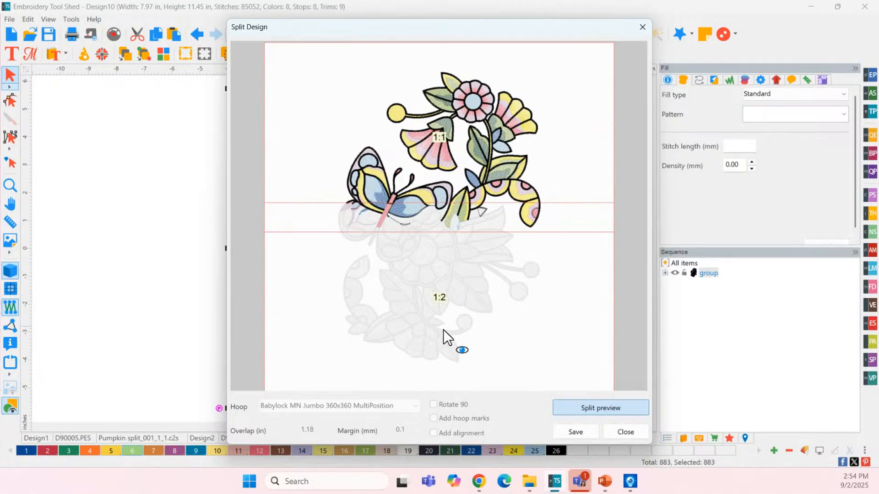
{"action": "key", "text": "ctrl"}
{"action": "left_click", "coordinate": [408, 287]}
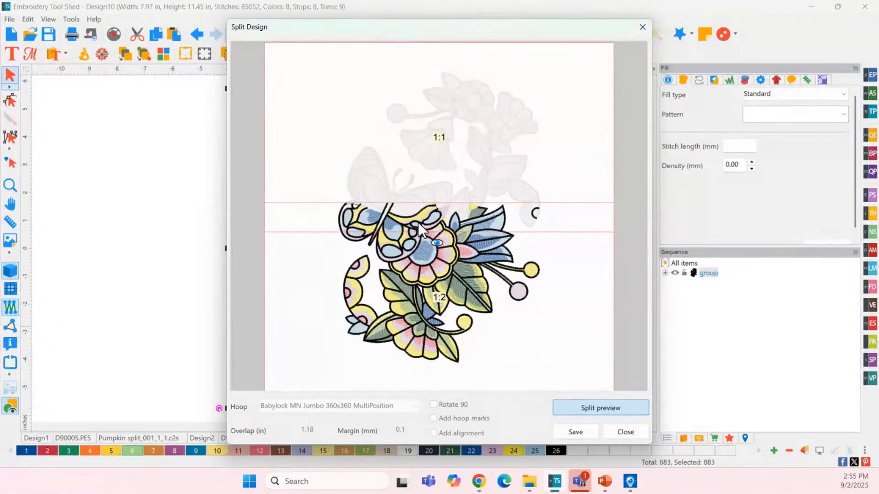
{"action": "left_click", "coordinate": [408, 310]}
{"action": "key", "text": "ctrl"}
{"action": "left_click", "coordinate": [643, 435]}
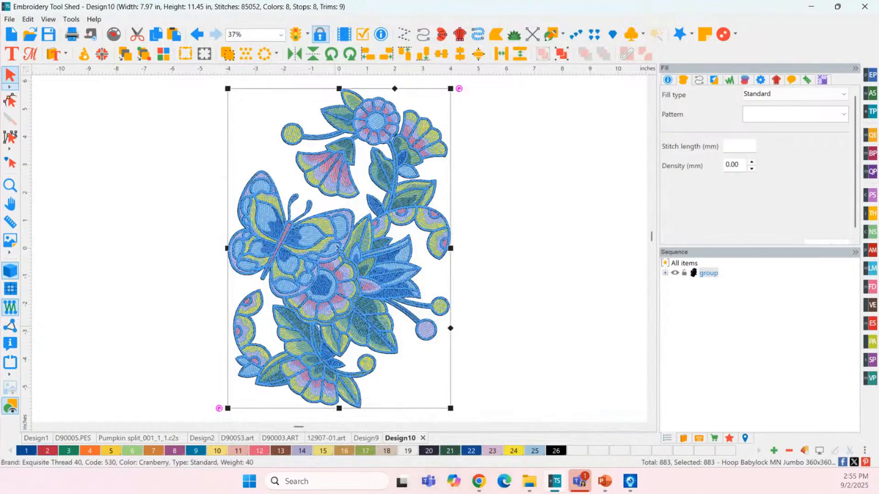